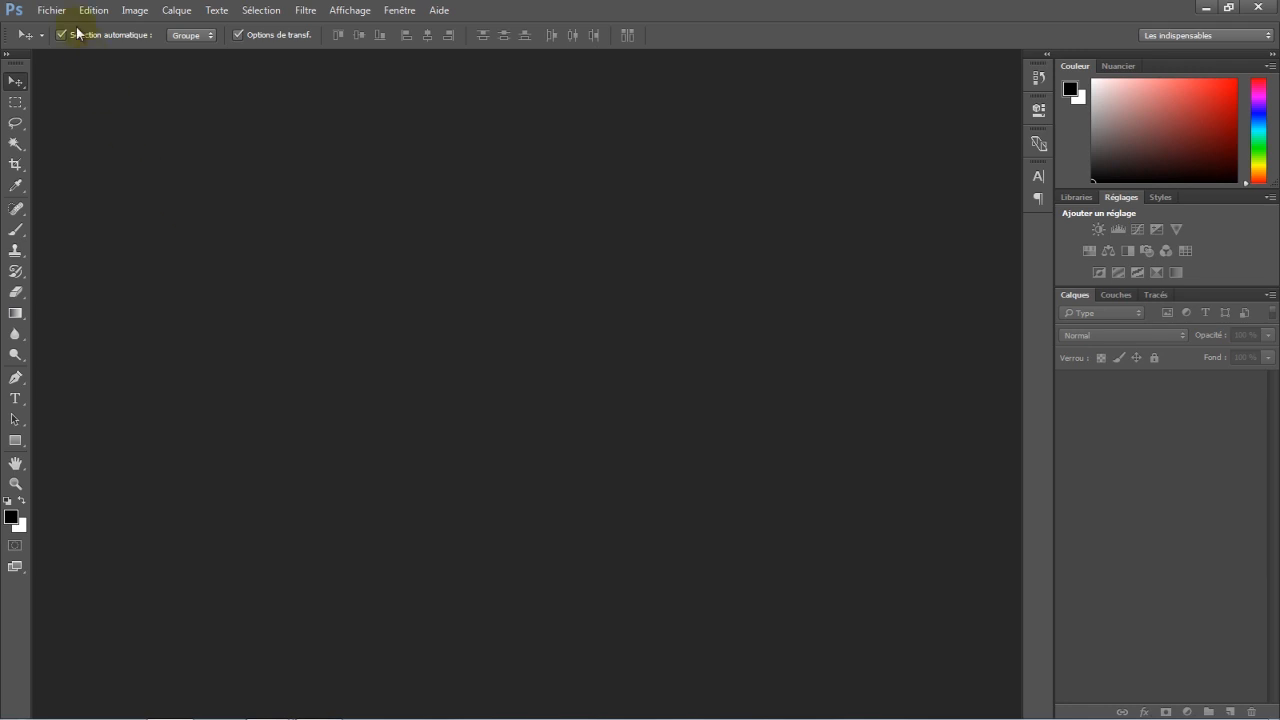
Create a new document 18 cm wide and 13 cm high at 300 pixels per inch, using centimetres as the unit
click(58, 26)
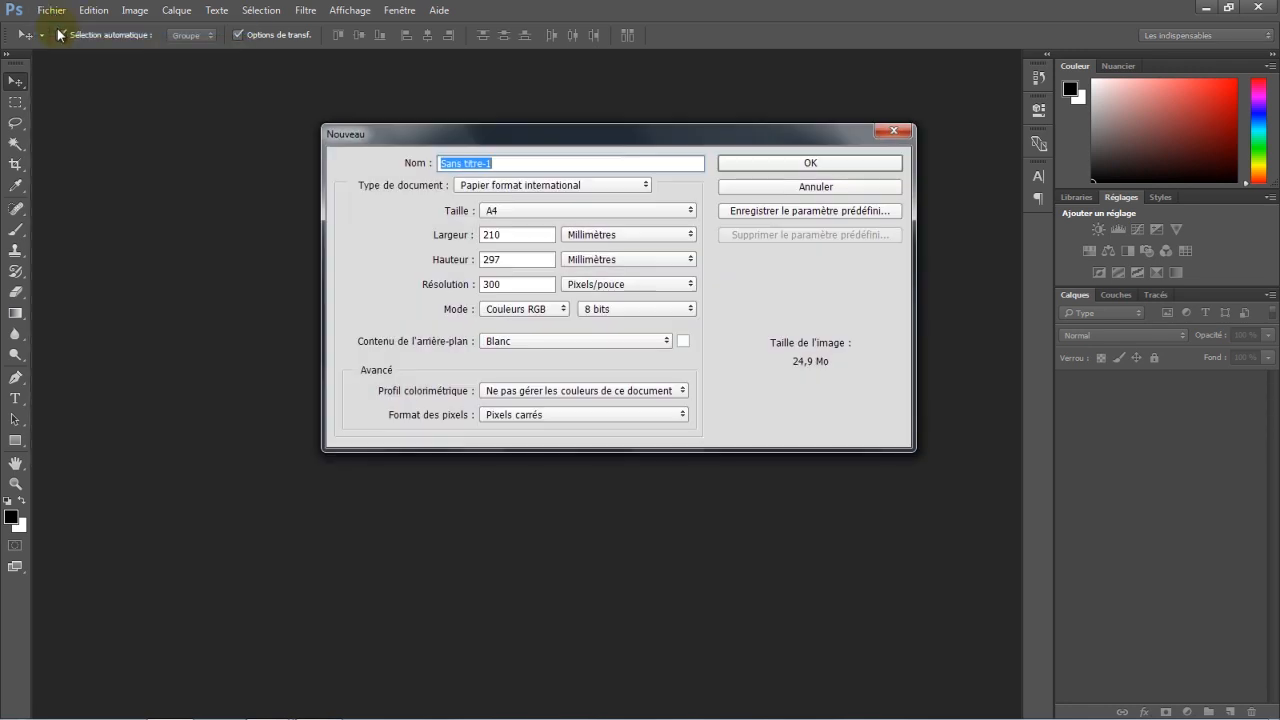
click(590, 236)
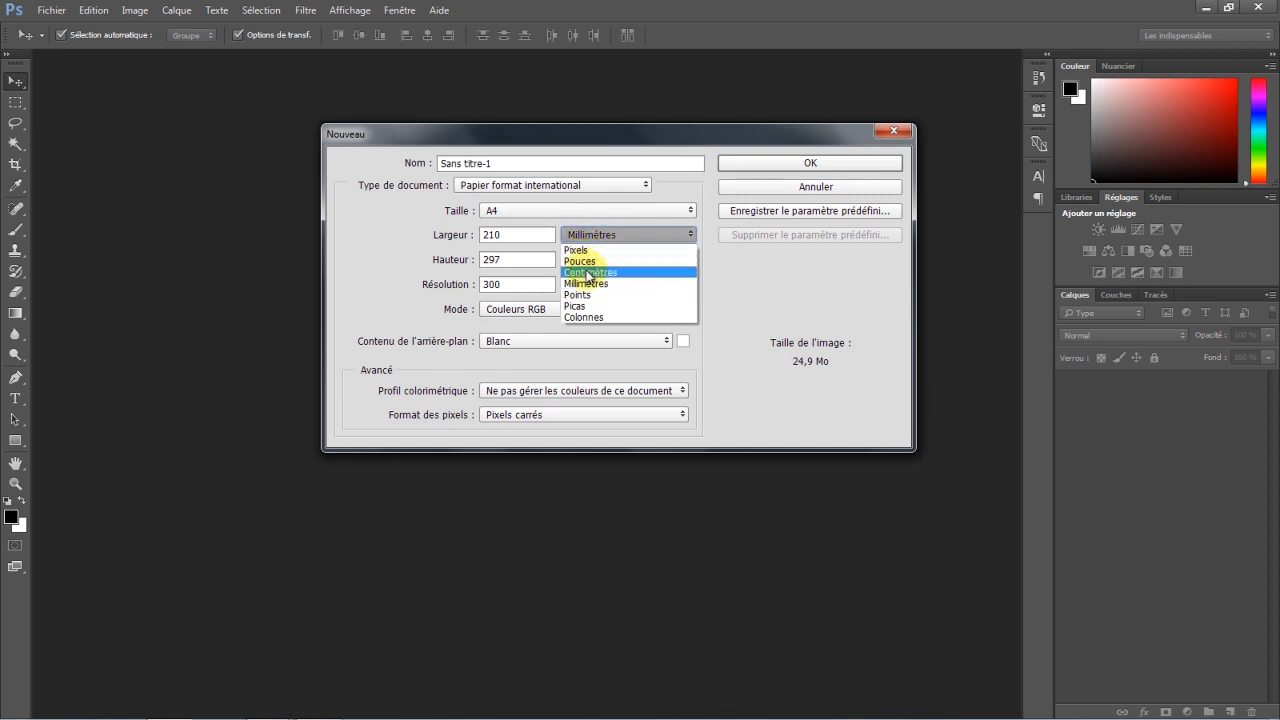
click(587, 271)
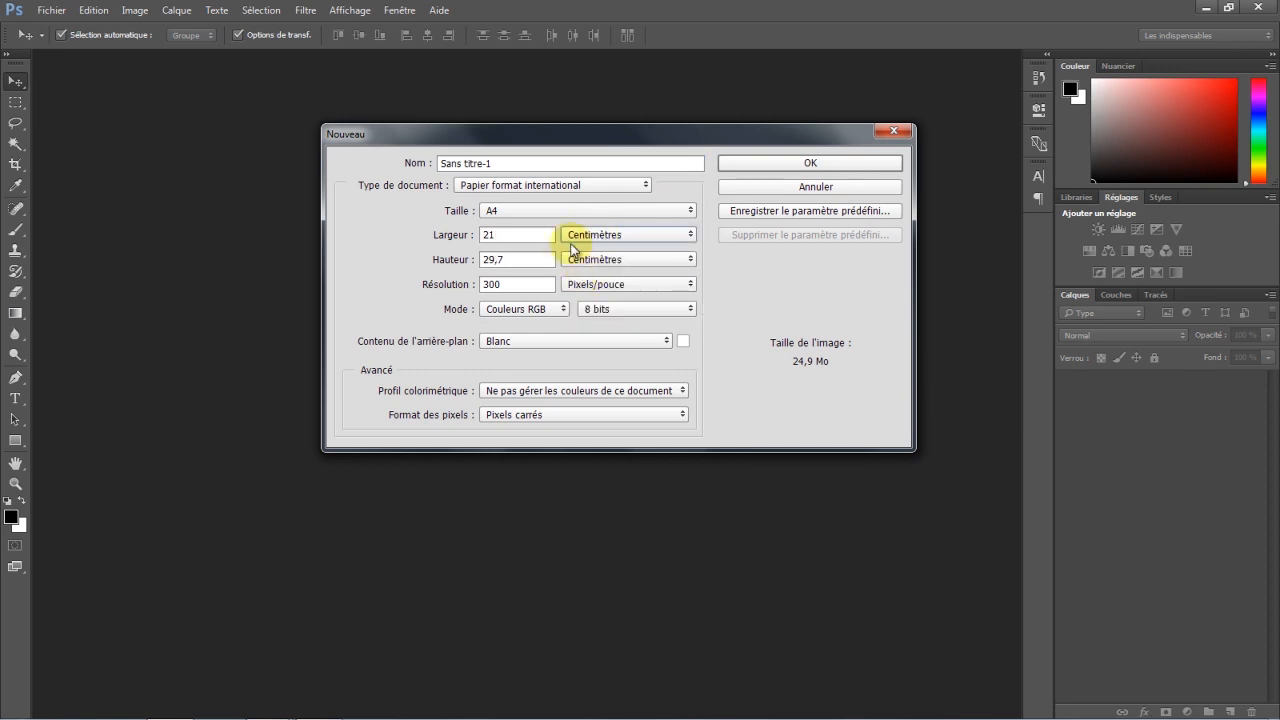
click(446, 236)
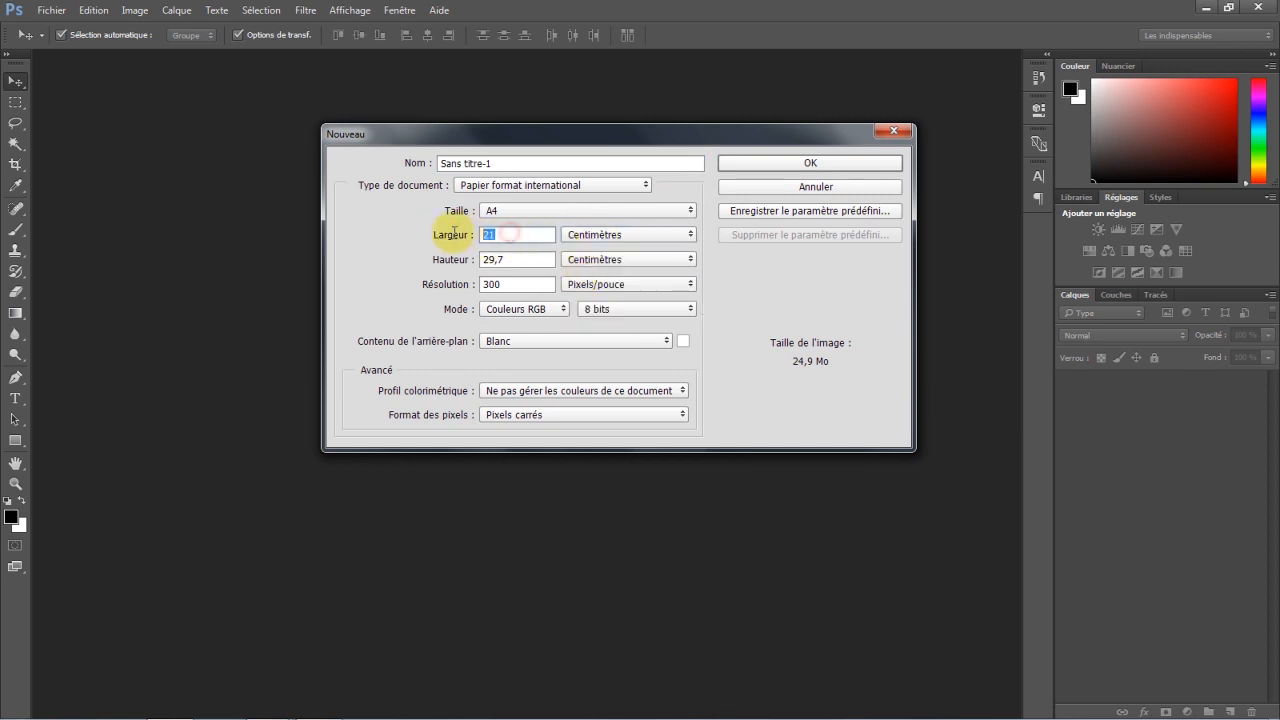
text(18)
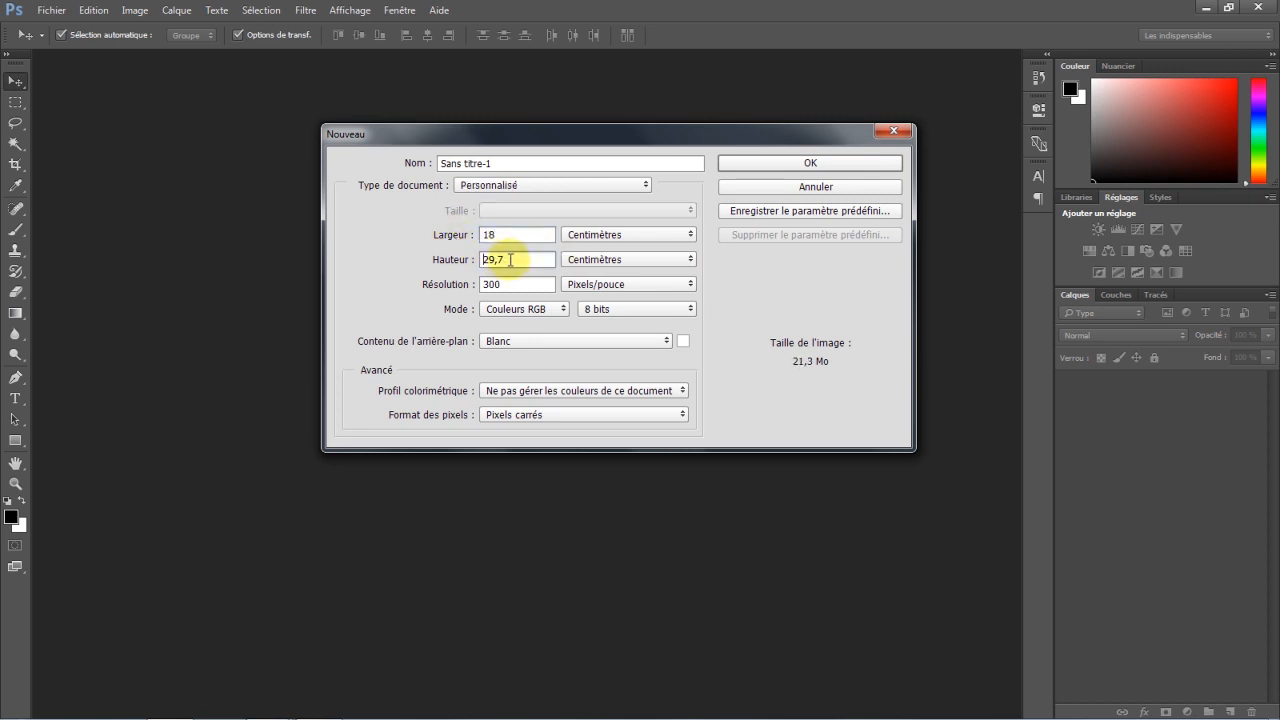
key(Tab)
text(13)
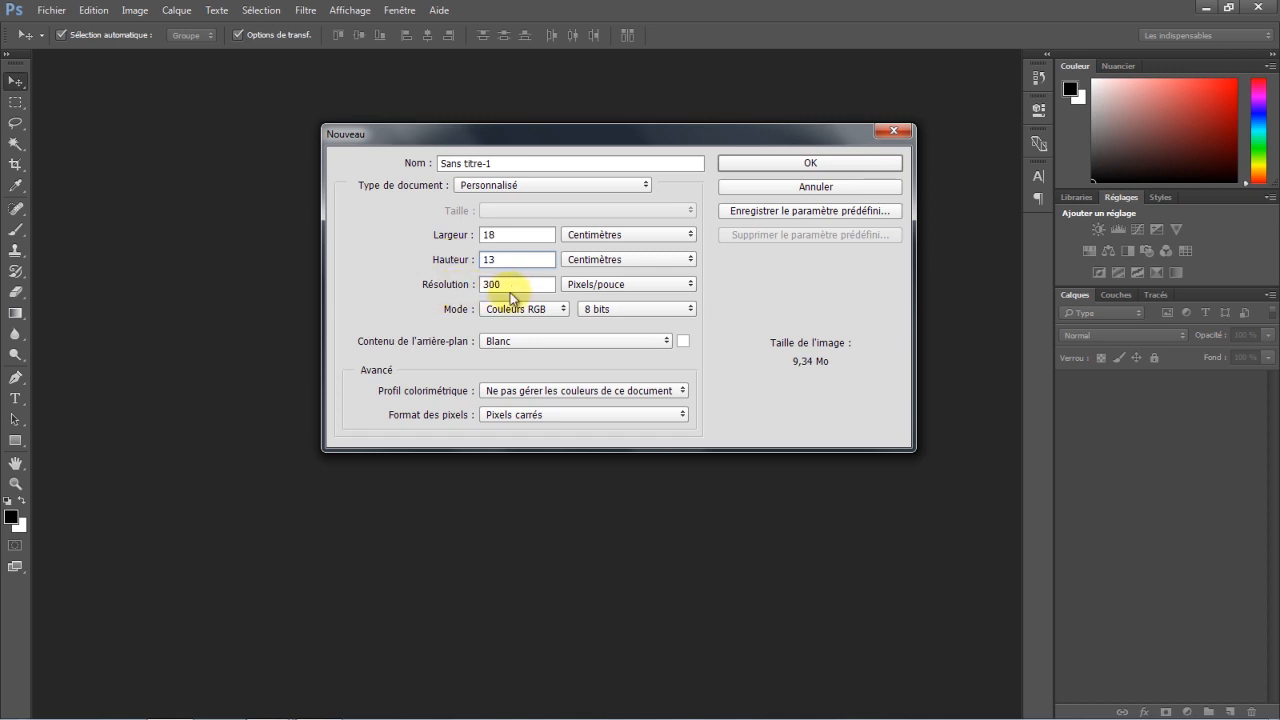
click(852, 166)
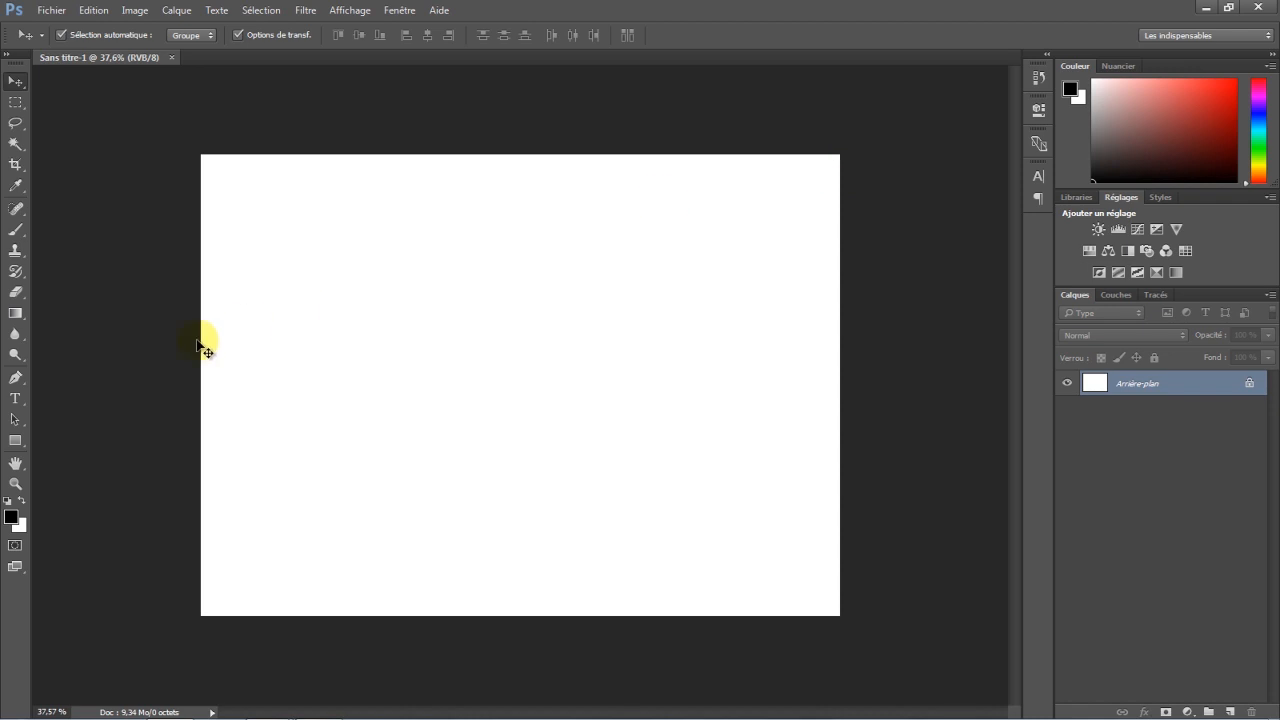
Draw a rounded rectangle about 1310 × 546 px in the lower middle of the canvas with a cyan fill and white 3 pt stroke
click(19, 441)
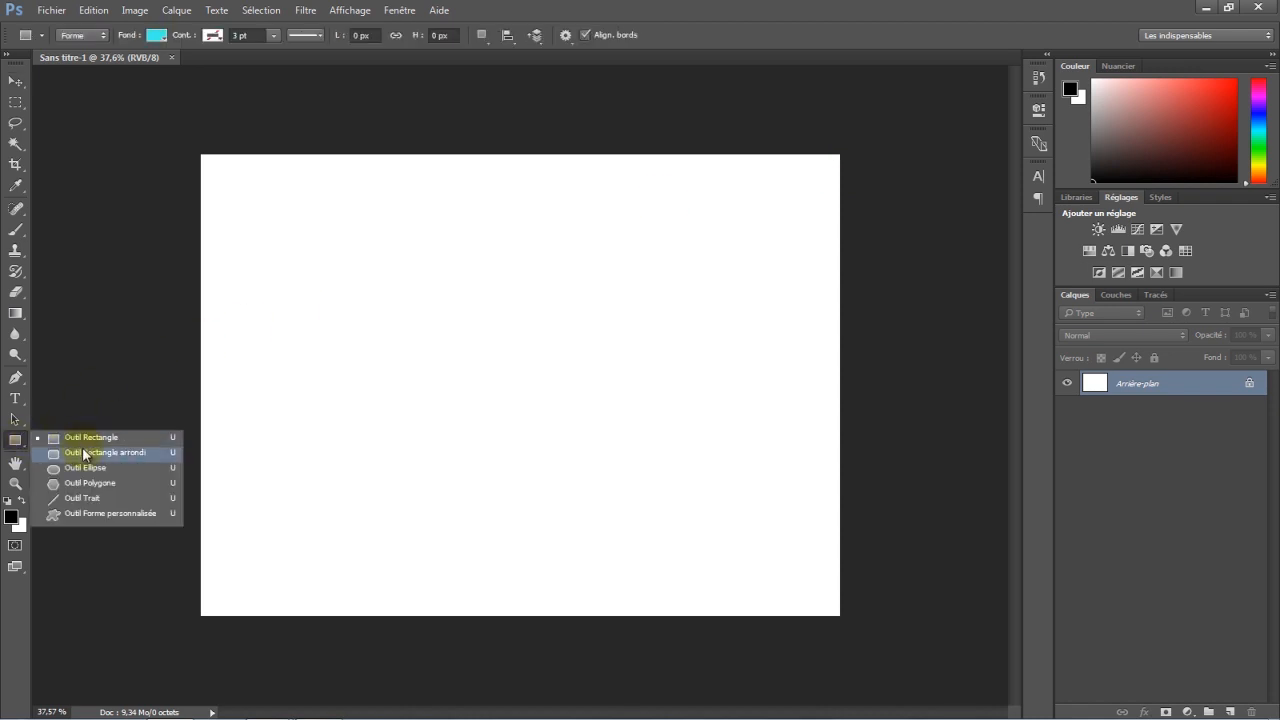
click(84, 454)
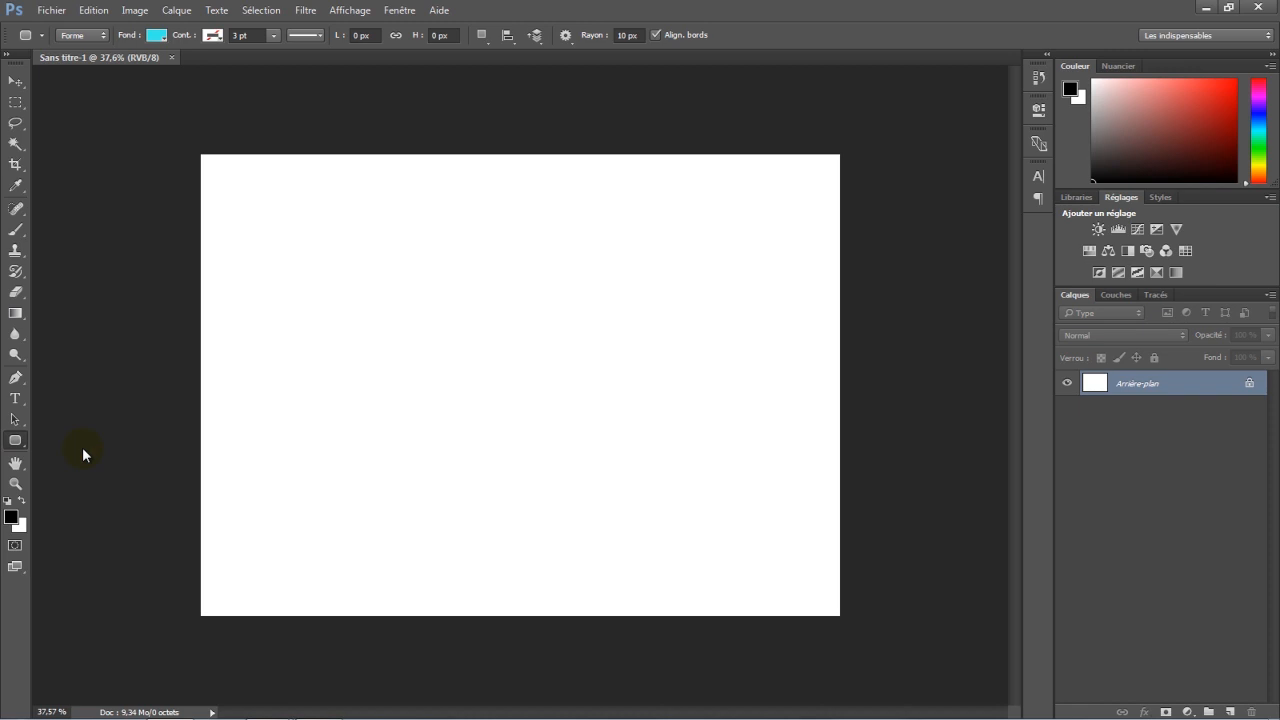
click(155, 37)
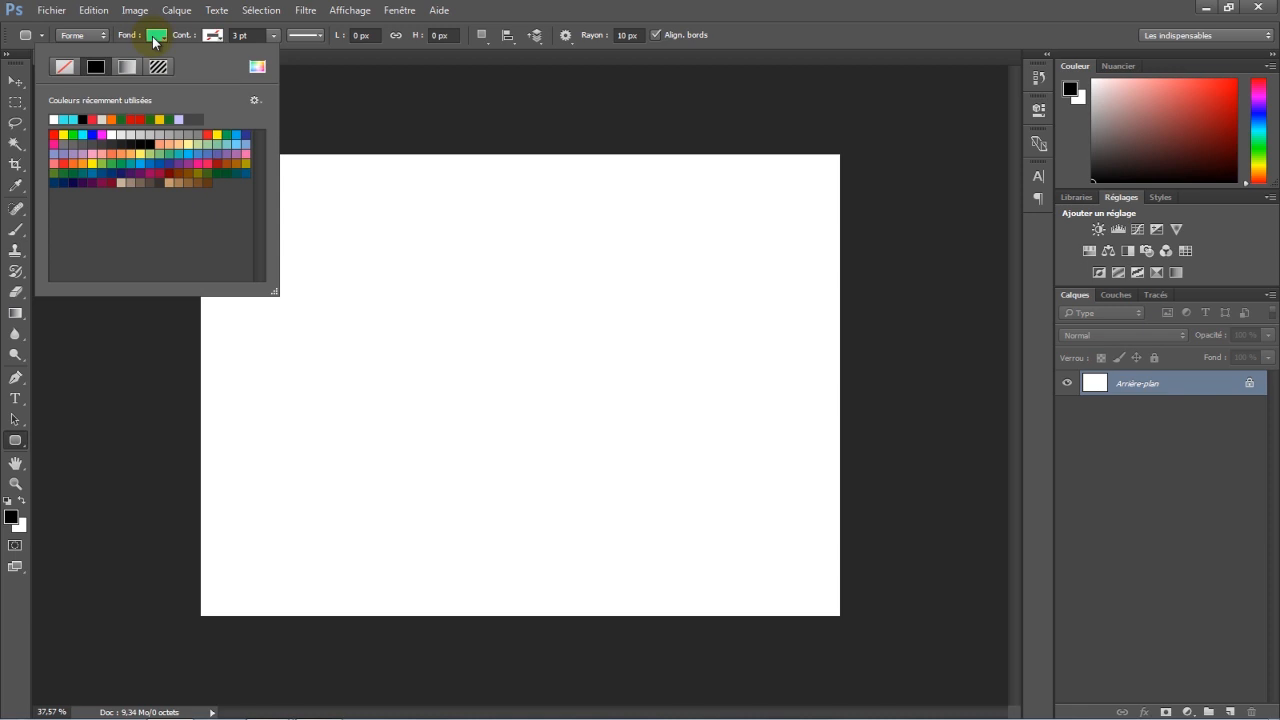
click(210, 37)
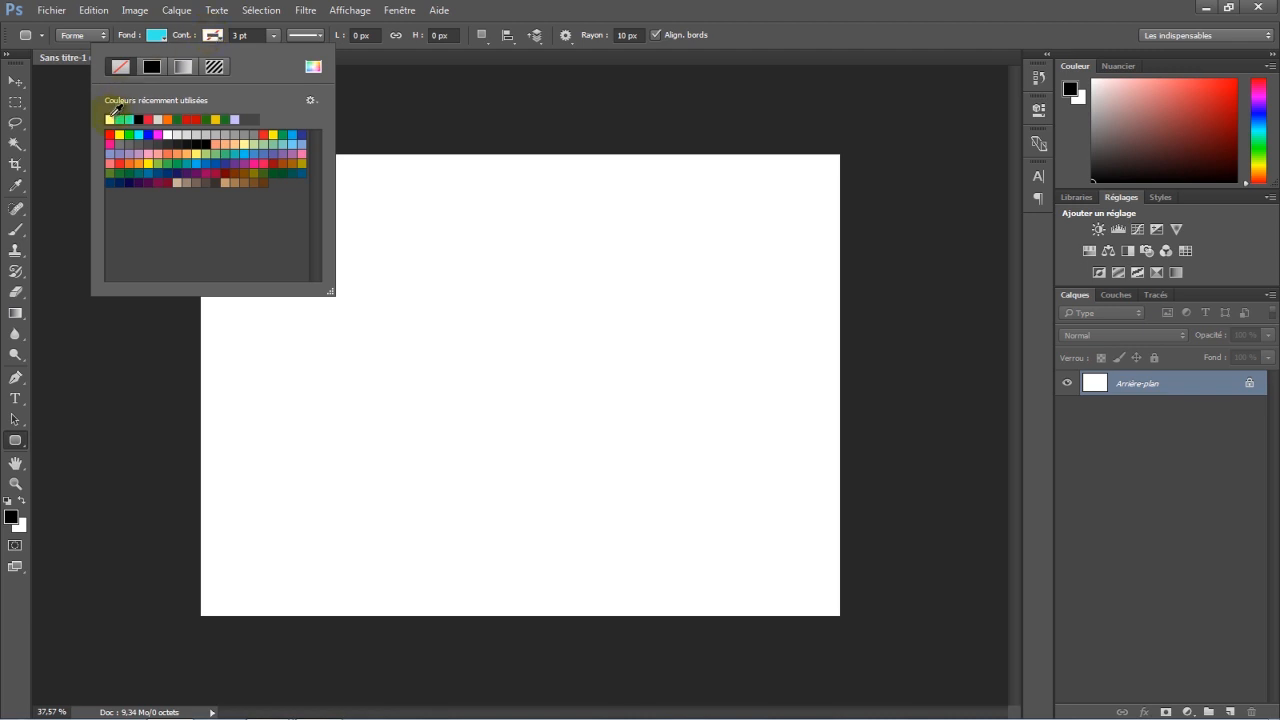
click(249, 35)
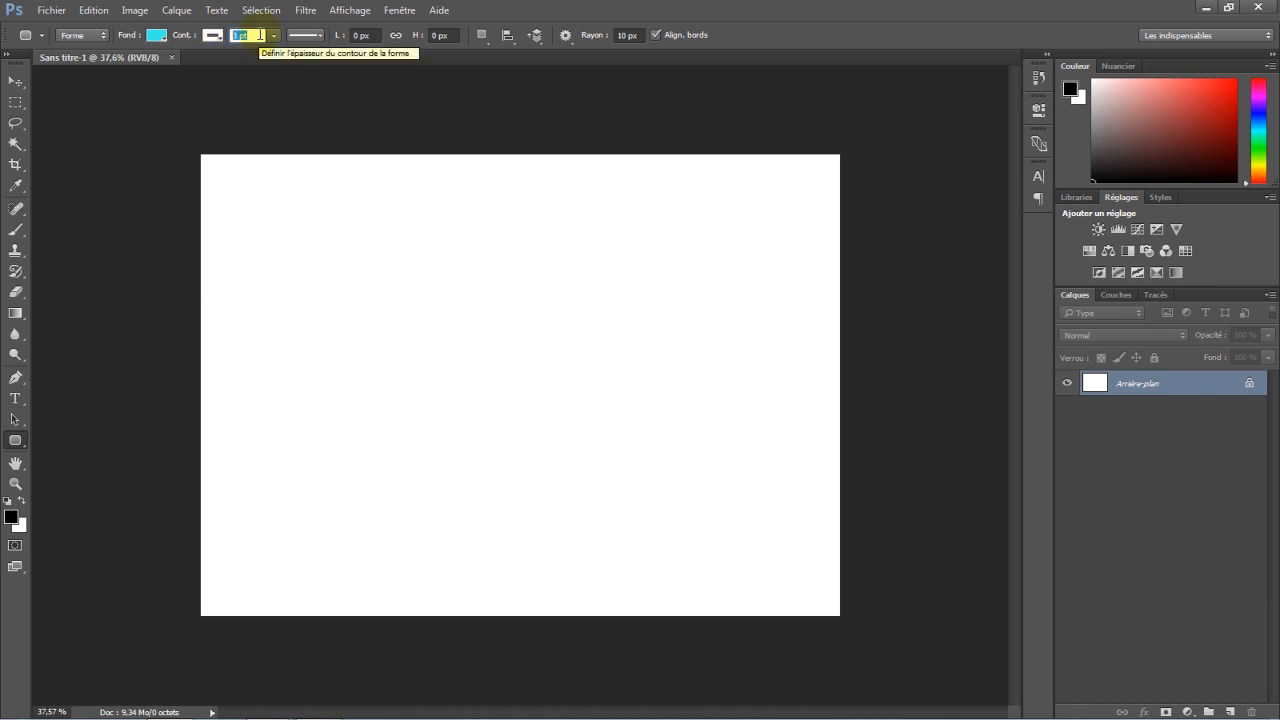
drag(348, 357, 741, 516)
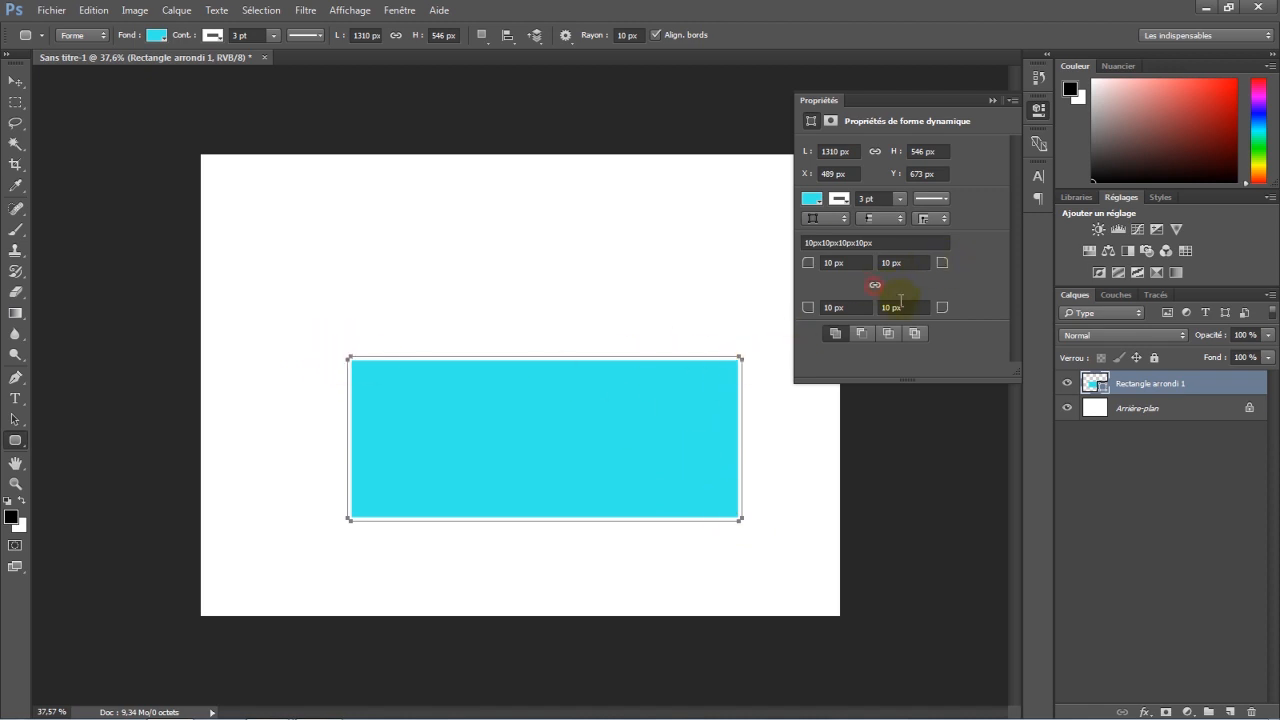
Round all corners of the cyan rectangle to 271 px and move the shape up toward the canvas centre
drag(944, 266, 1150, 265)
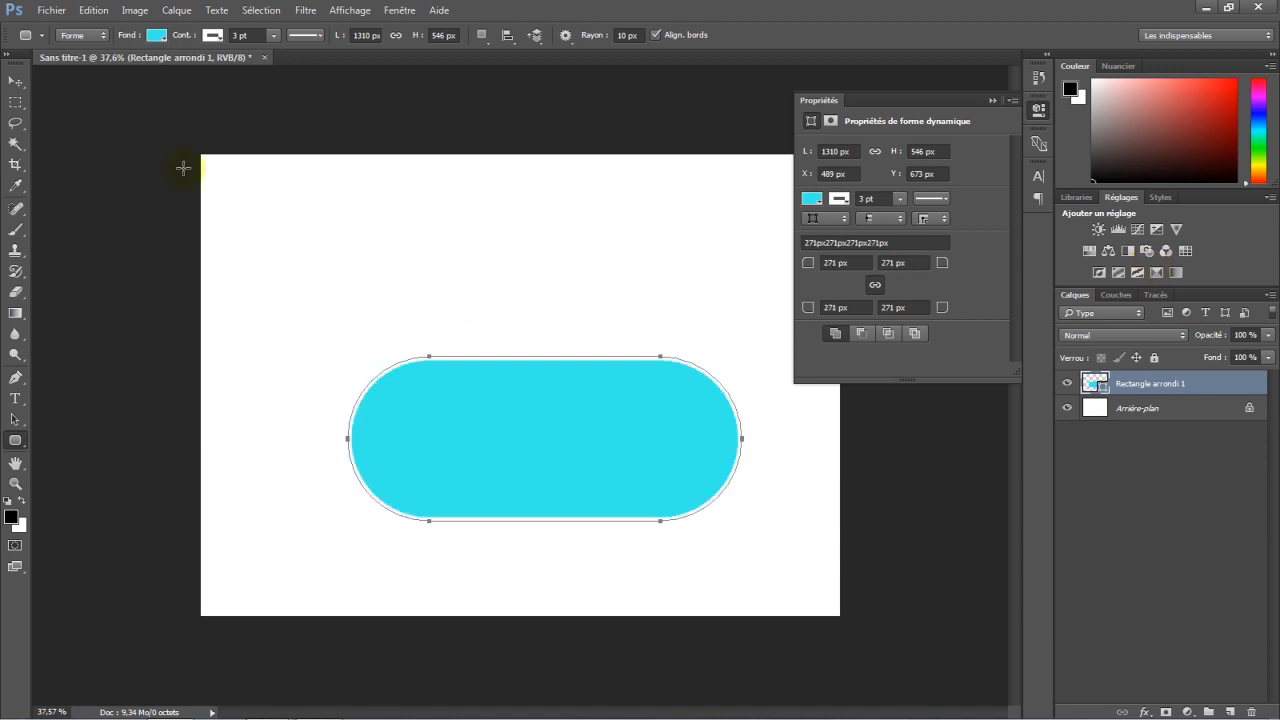
click(15, 80)
drag(592, 437, 576, 343)
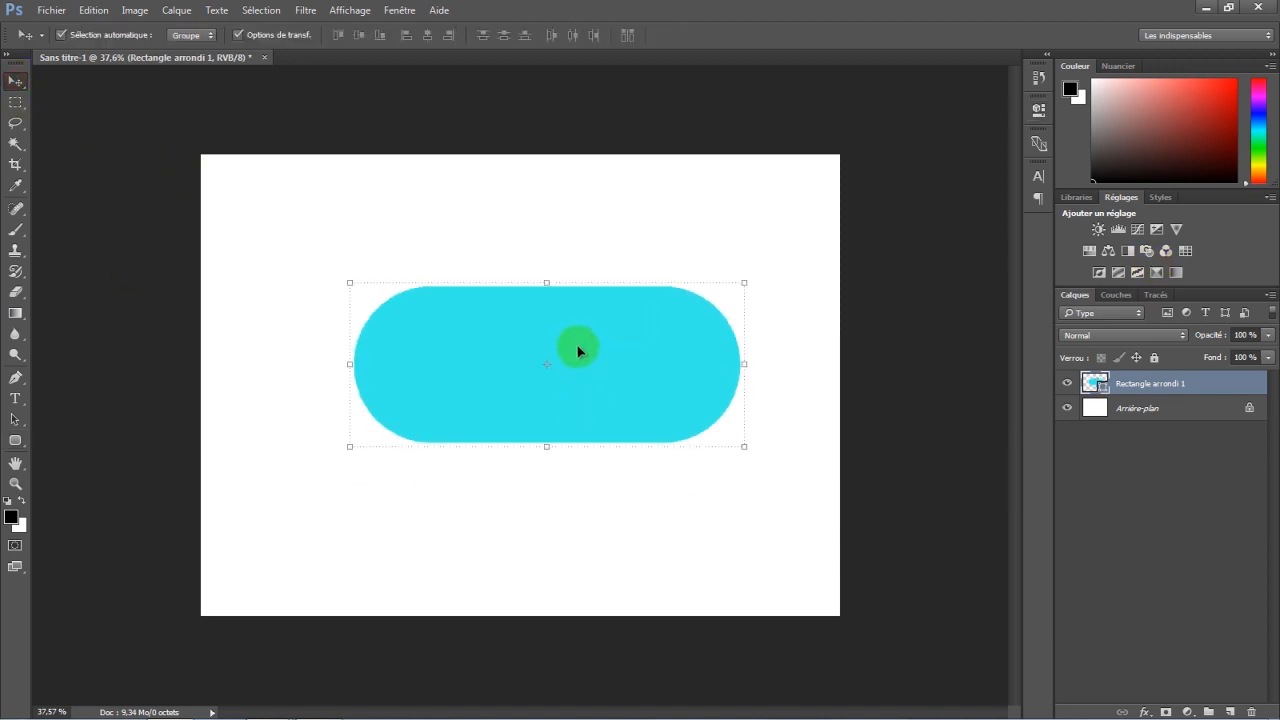
Enlarge the cyan shape downward and to the right to about 1467 × 714 px
drag(543, 443, 546, 500)
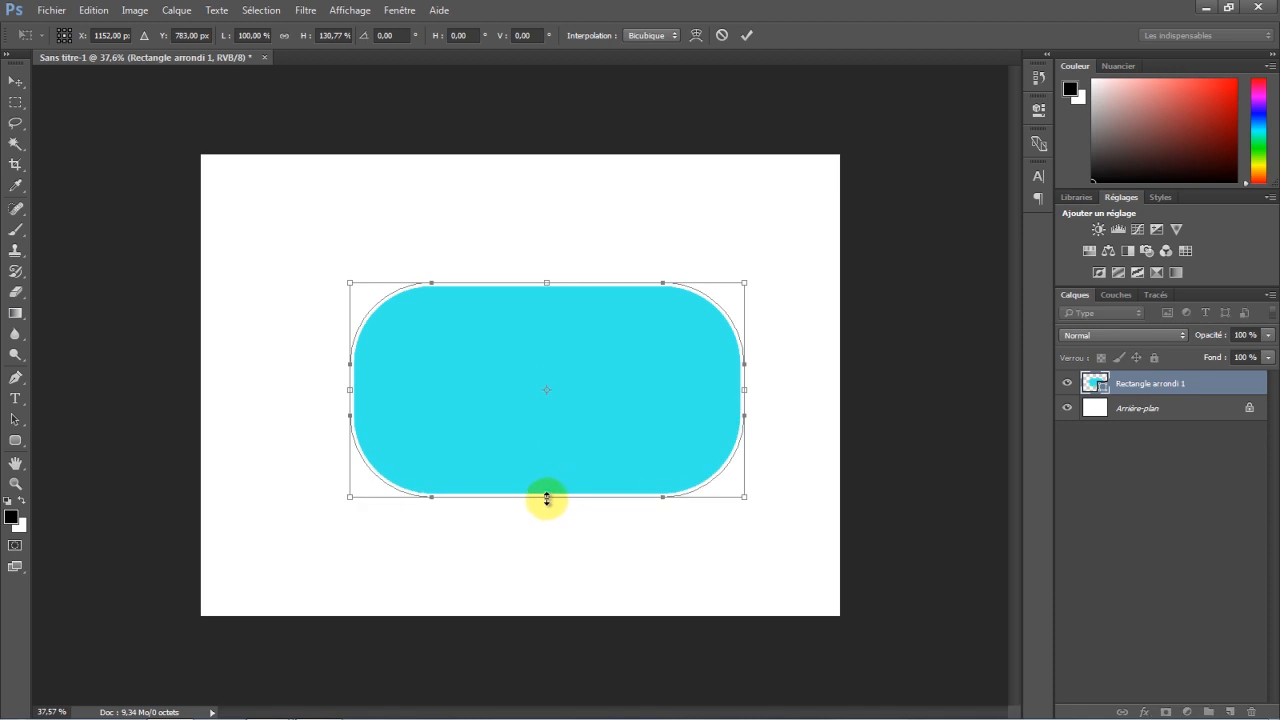
drag(744, 389, 793, 389)
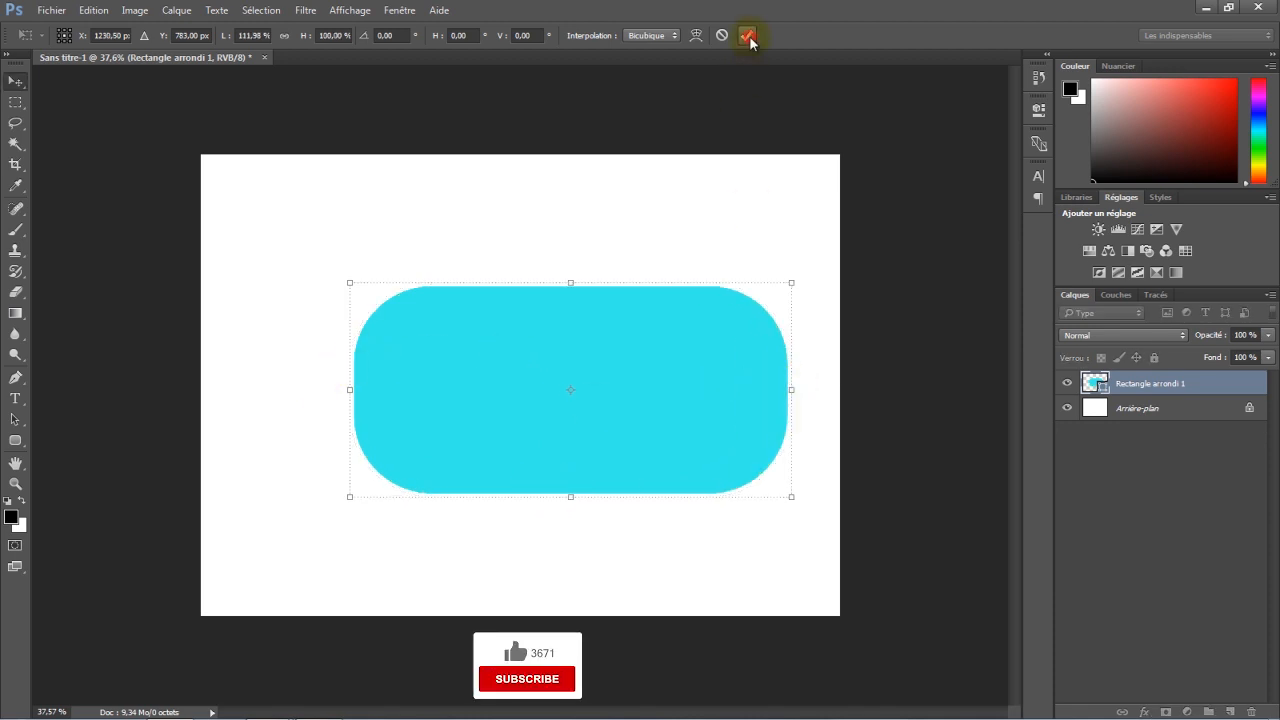
click(746, 35)
Increase all corner radii of the cyan shape to 357 px and move it toward the canvas's right edge
click(1044, 116)
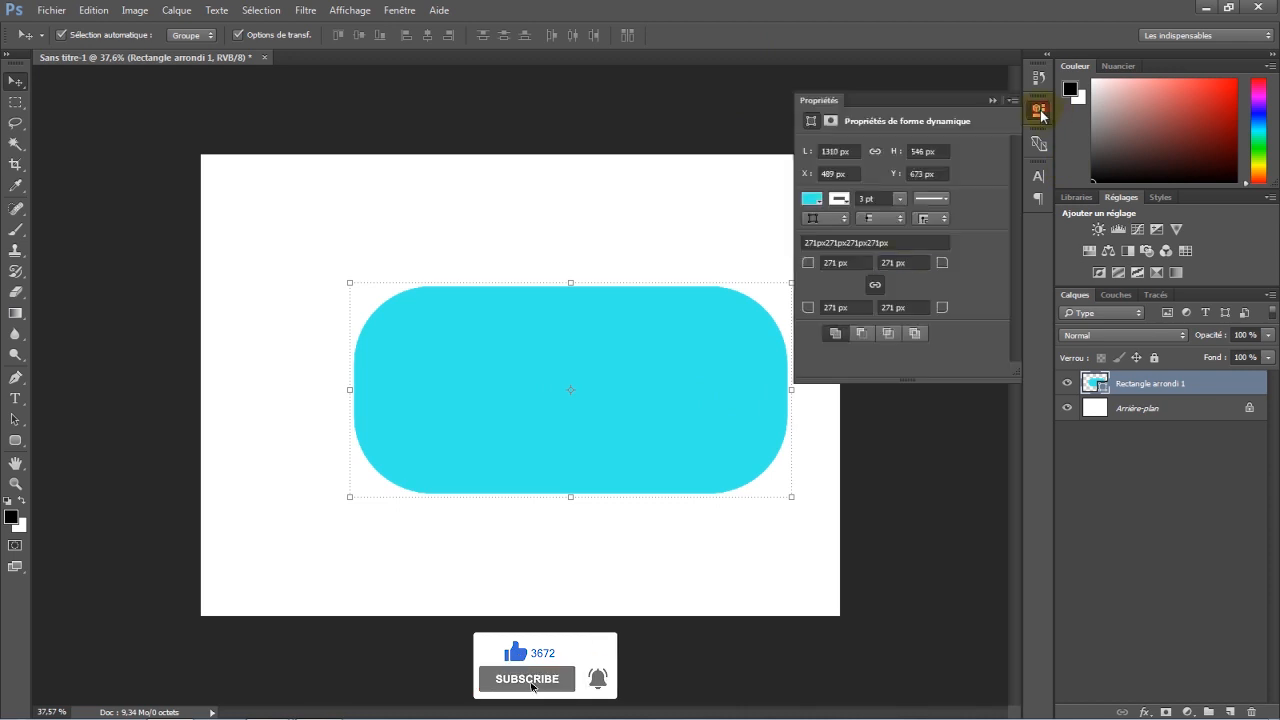
drag(942, 268, 1017, 260)
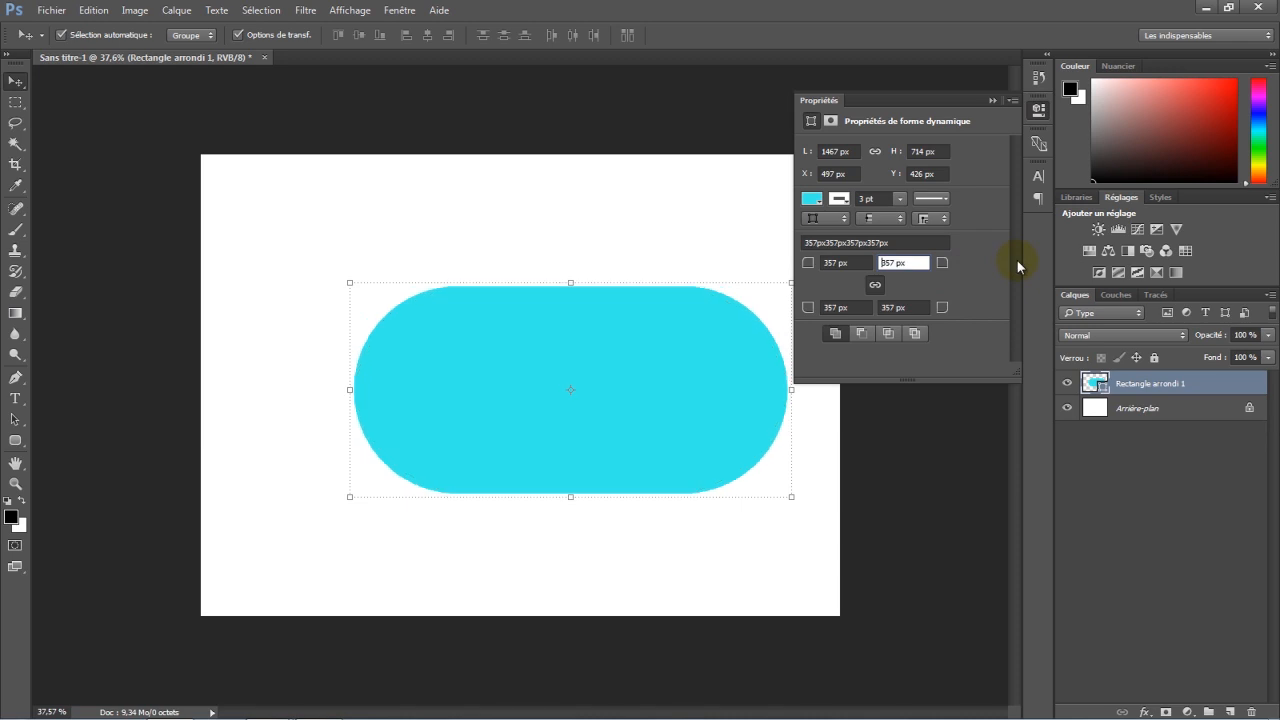
click(25, 82)
drag(584, 314, 672, 343)
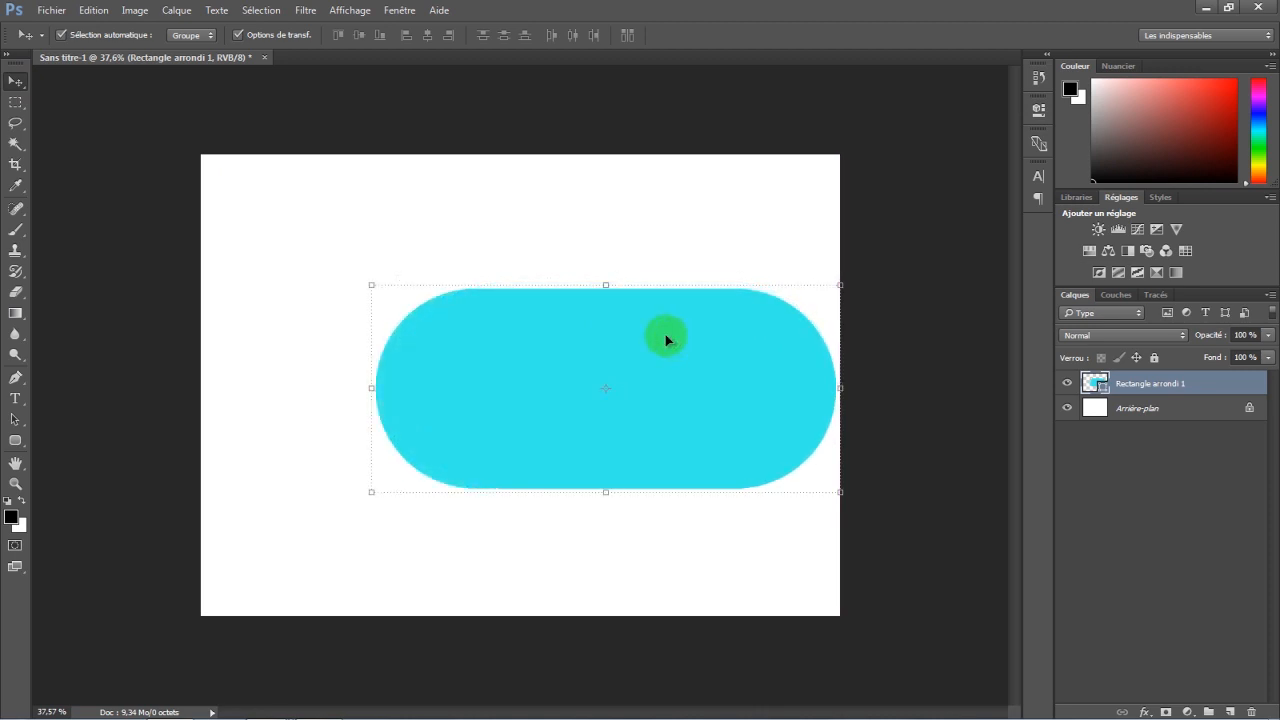
Draw a rounded rectangle about 1070 × 196 px above the cyan shape, with a yellow fill and no stroke
click(15, 440)
drag(407, 199, 728, 255)
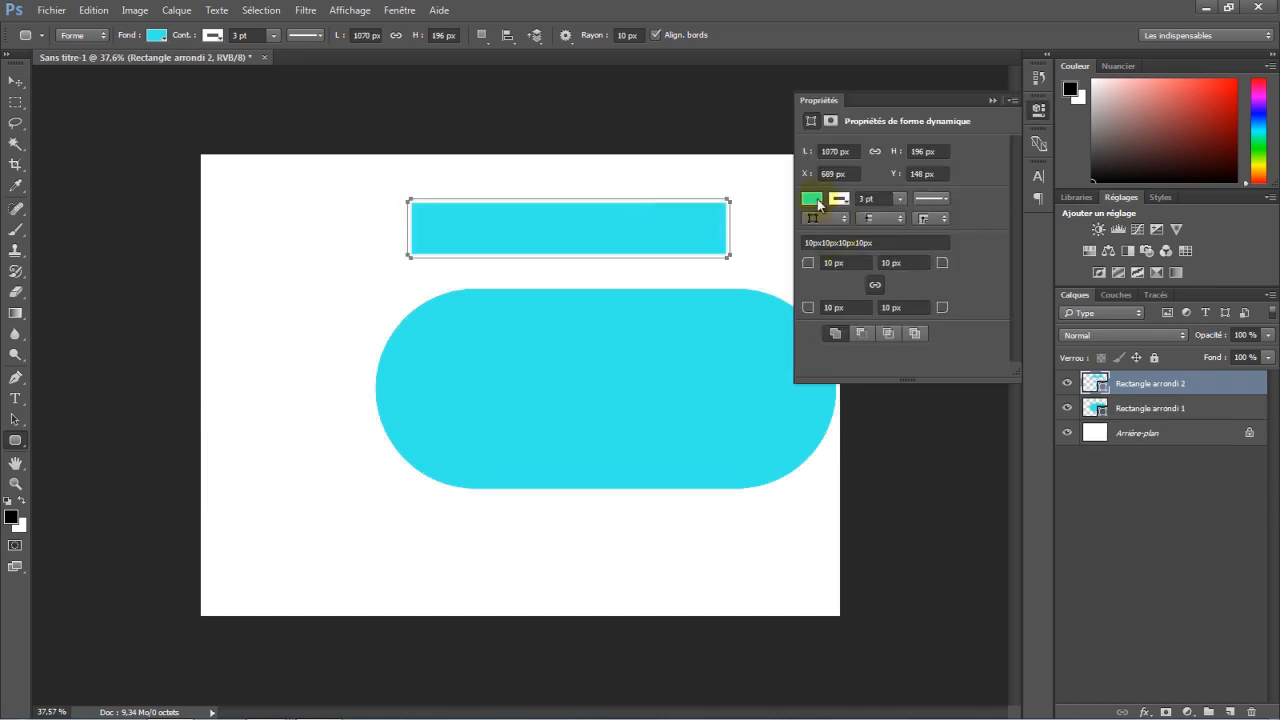
click(158, 37)
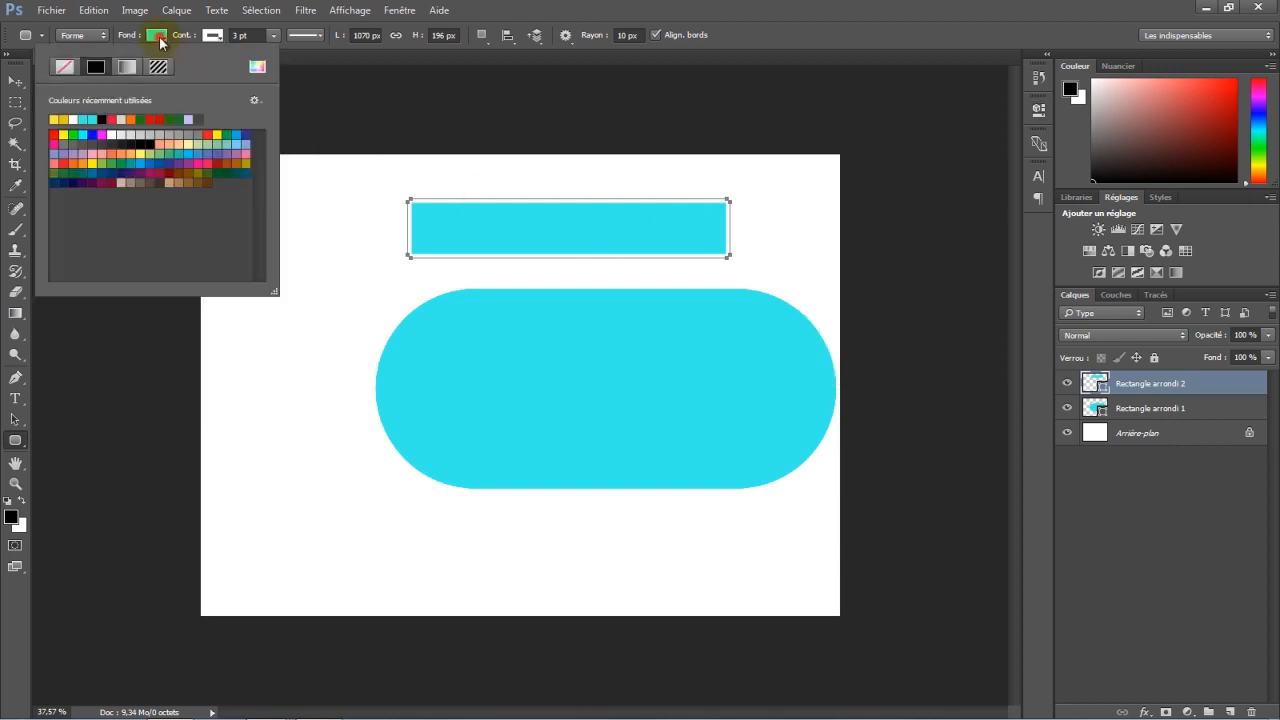
click(53, 119)
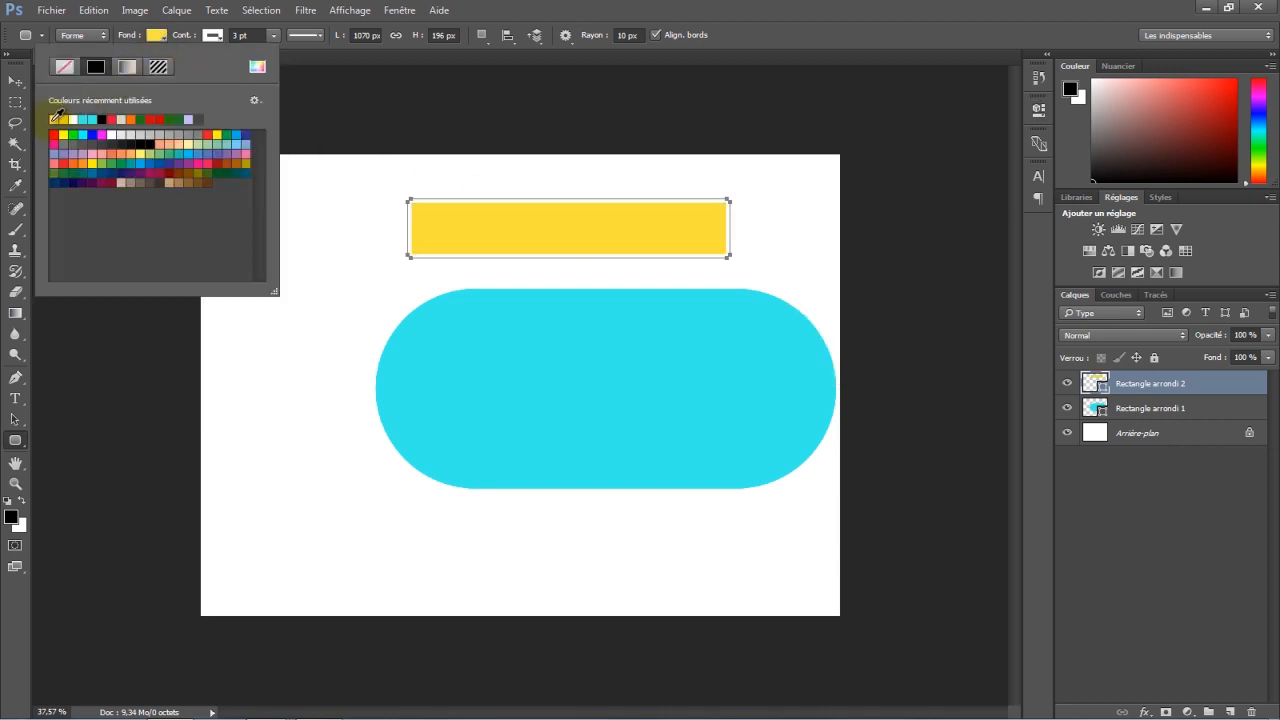
click(211, 37)
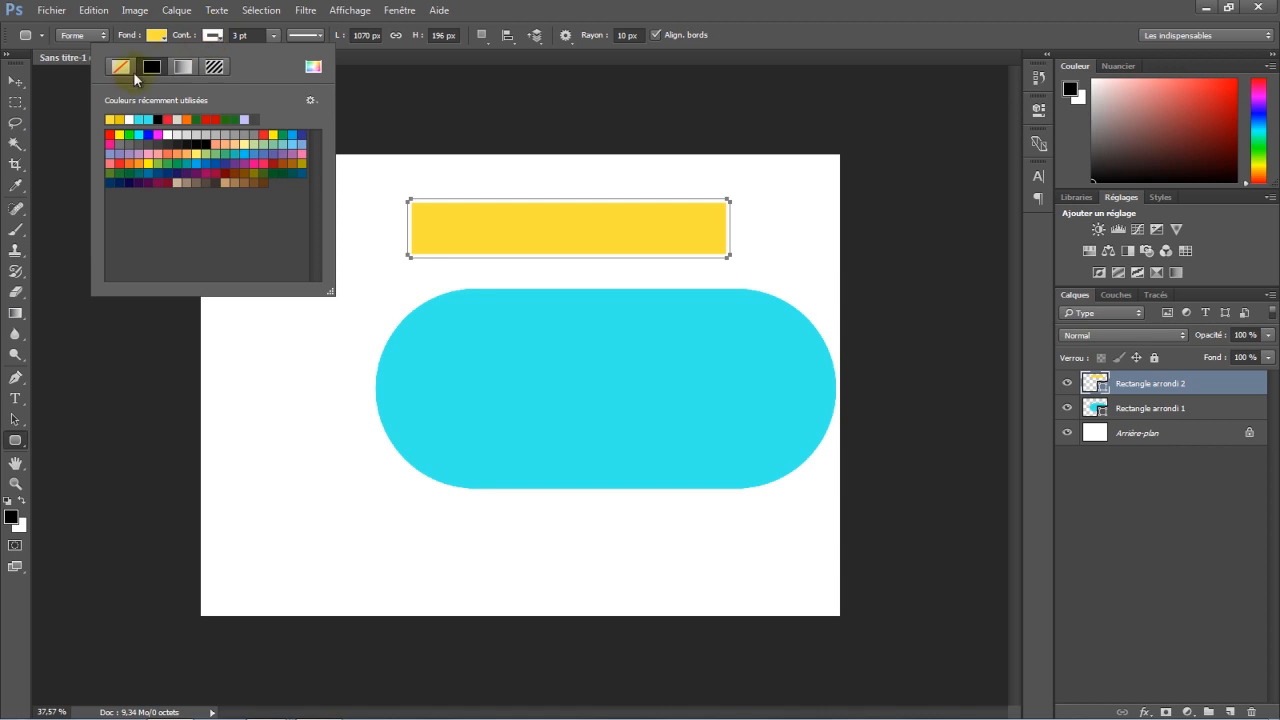
click(120, 66)
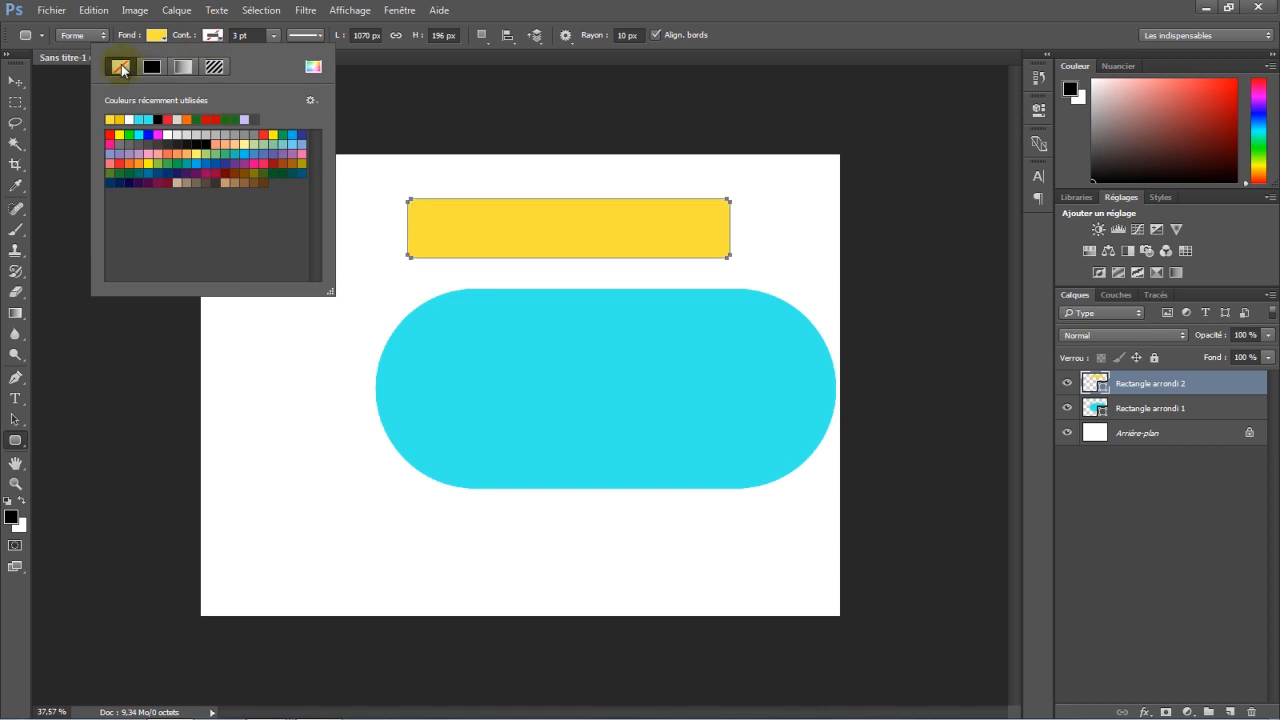
Round all corners of the yellow bar to 98 px and move it down against the cyan shape's upper edge
click(1037, 110)
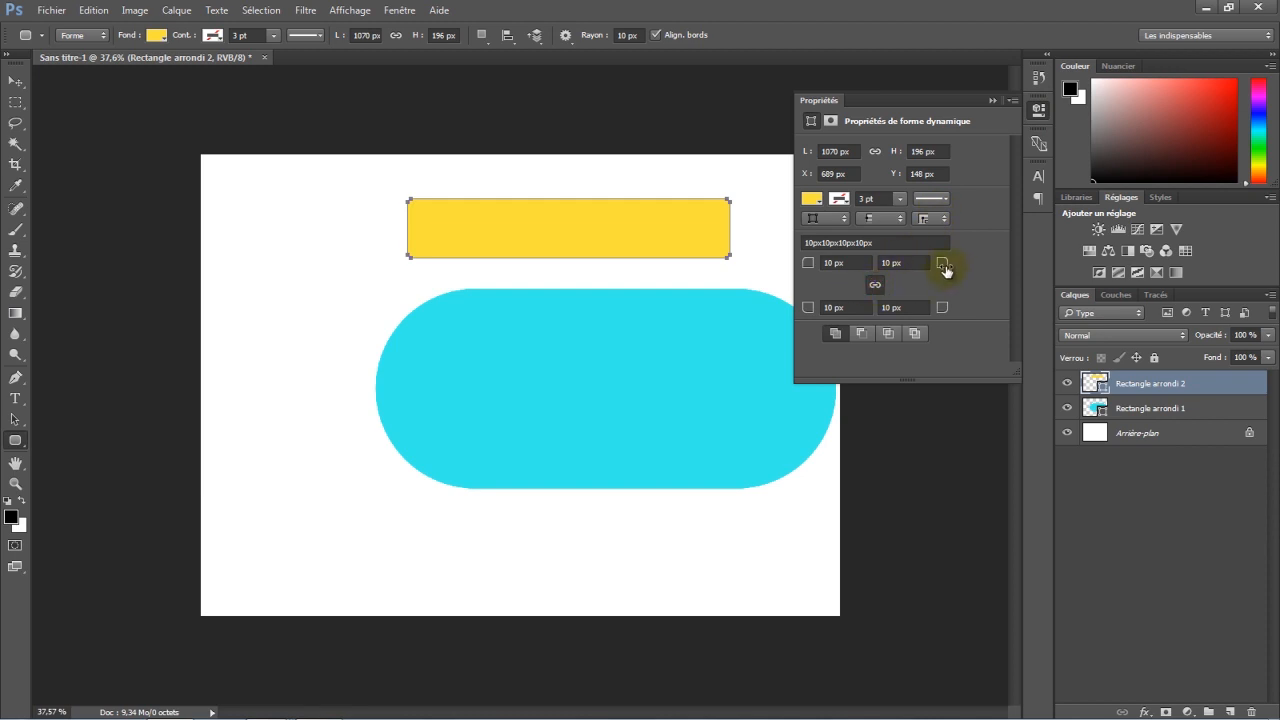
drag(944, 268, 1016, 262)
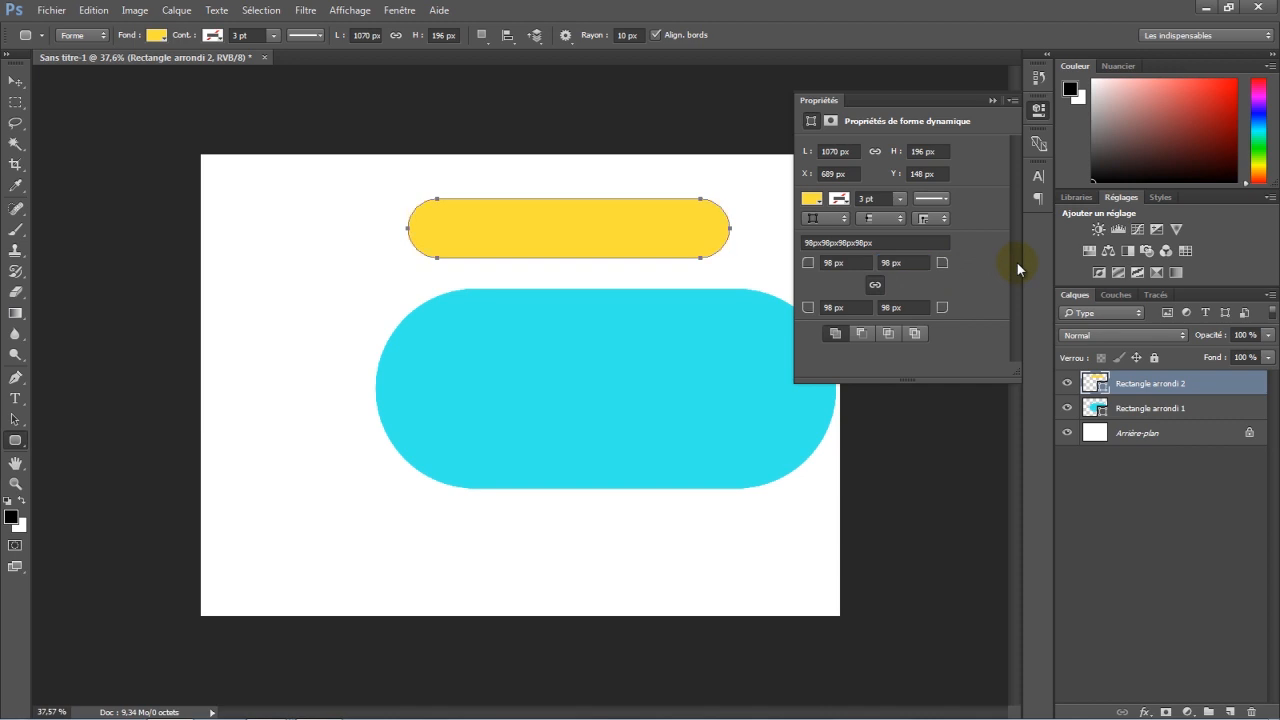
click(16, 82)
drag(531, 237, 563, 271)
Shorten the cyan shape slightly from its left end
click(523, 374)
drag(372, 388, 393, 387)
click(746, 35)
Lengthen the yellow bar so its right end extends past the canvas's right edge
click(705, 258)
drag(762, 255, 860, 243)
click(746, 35)
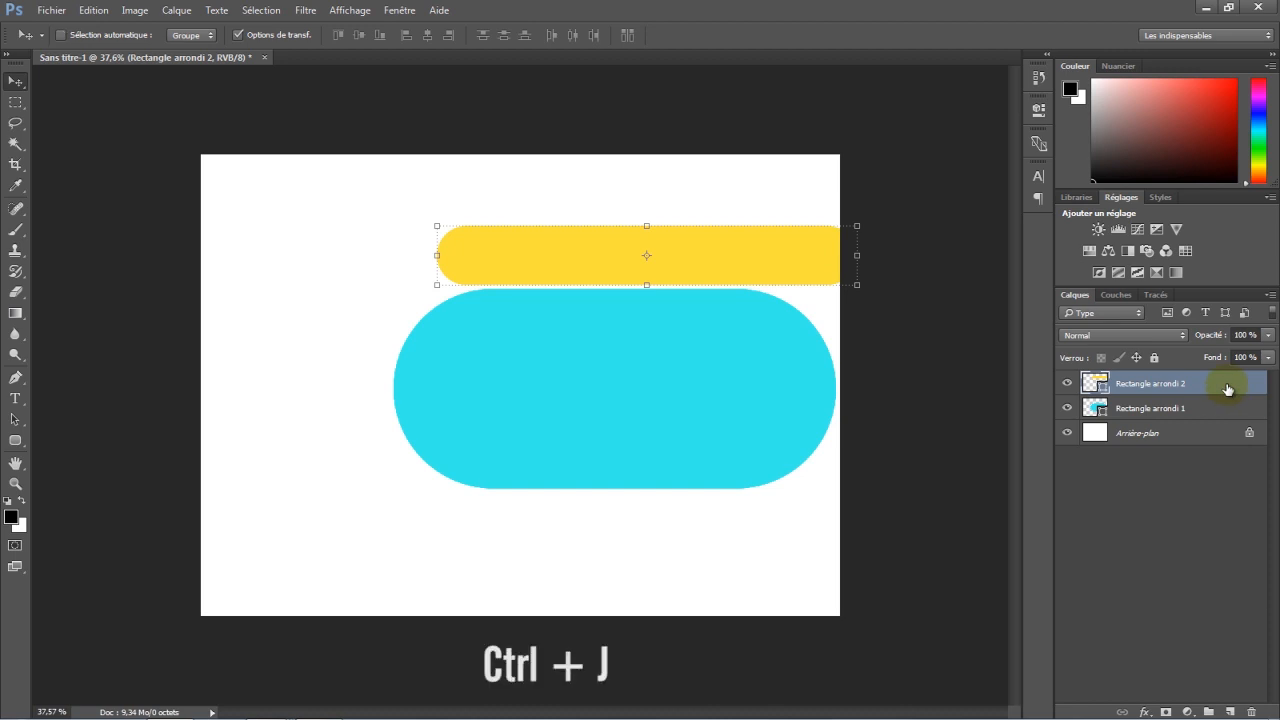
Duplicate the yellow bar, place a thinner copy along the cyan shape's lower edge, and send the original bar behind the cyan shape
key(ctrl+j)
drag(750, 248, 771, 520)
click(806, 391)
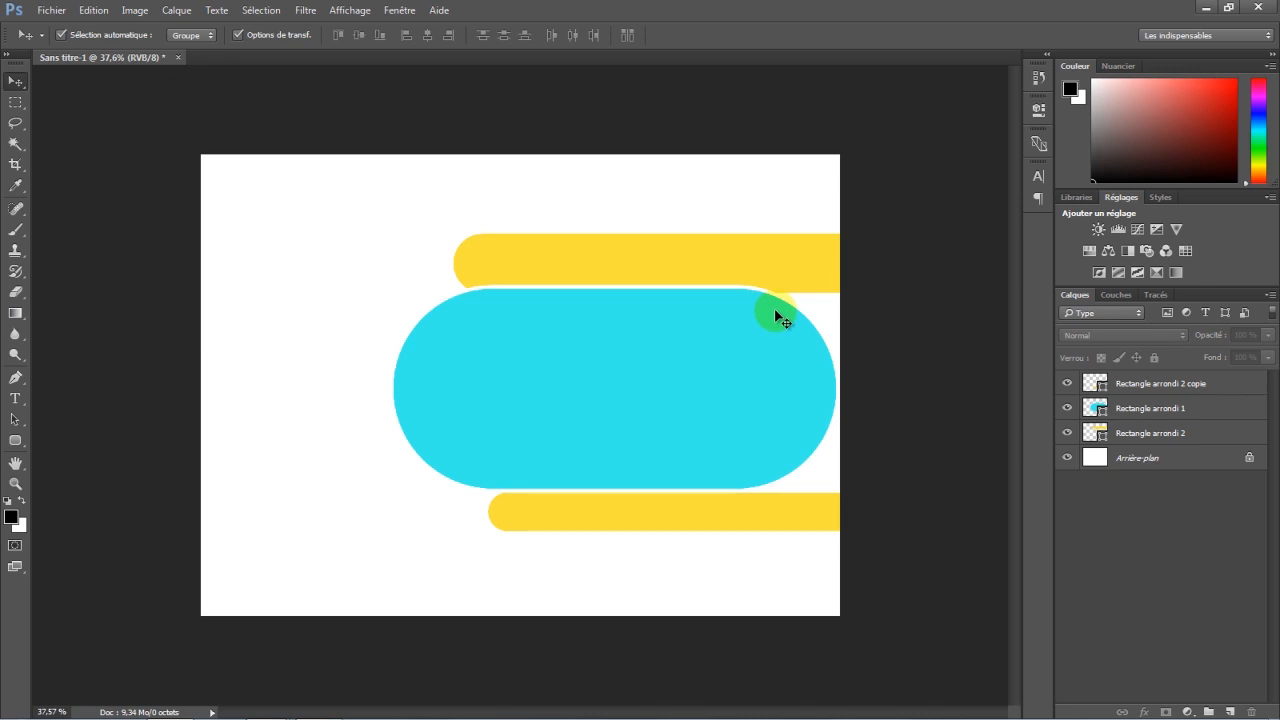
Rotate the cyan shape and both yellow bars together by about -35.33° and move them into the canvas's upper-right corner
click(1200, 388)
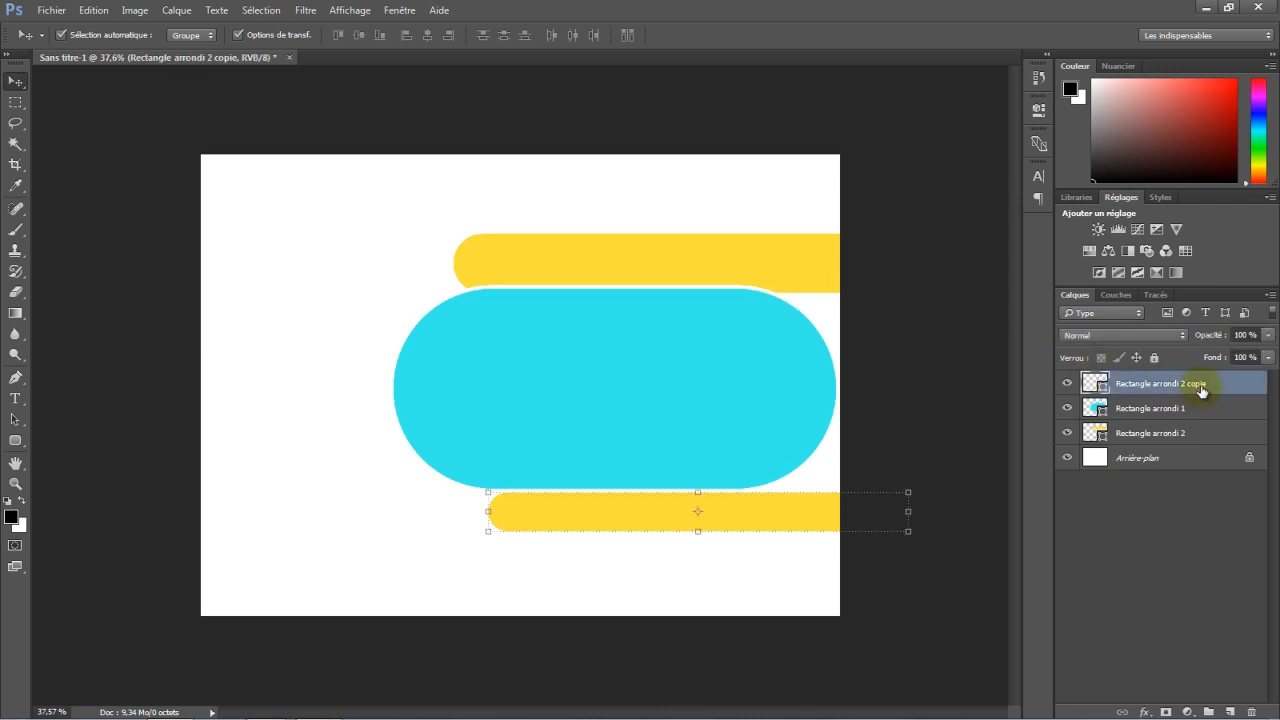
key(shift)
shift+click(1190, 430)
key(ctrl+t)
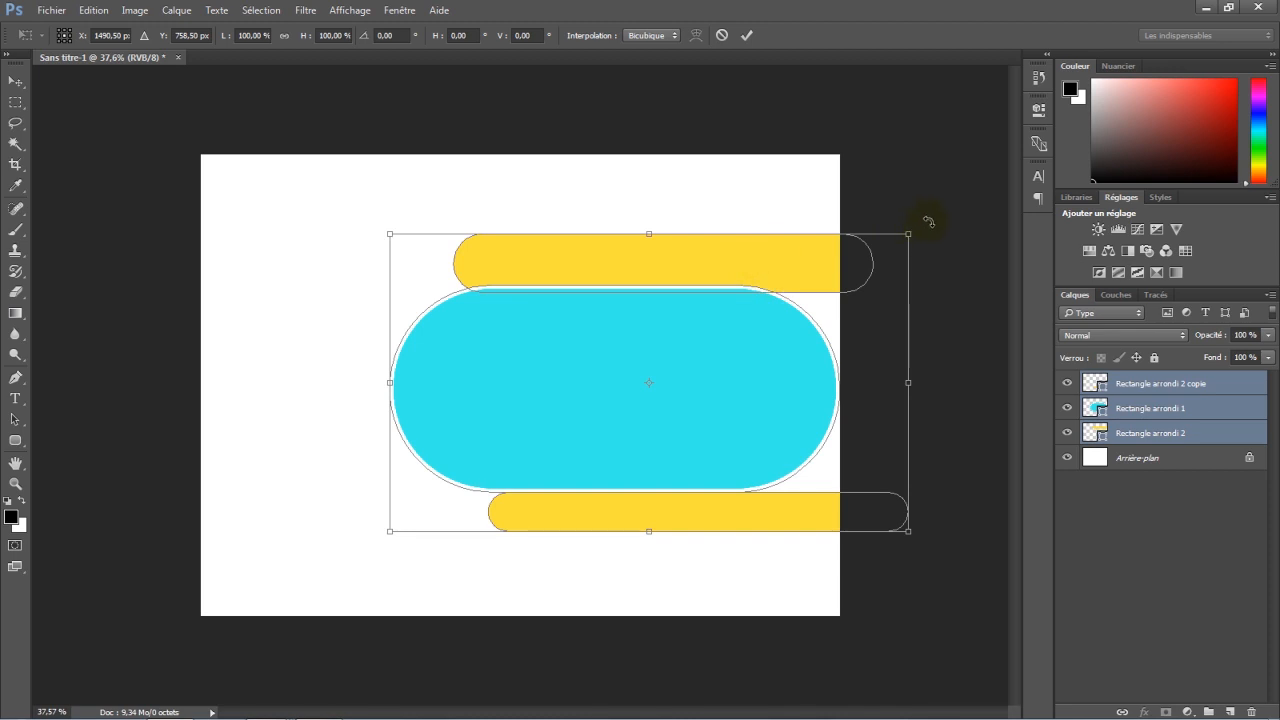
drag(925, 228, 765, 129)
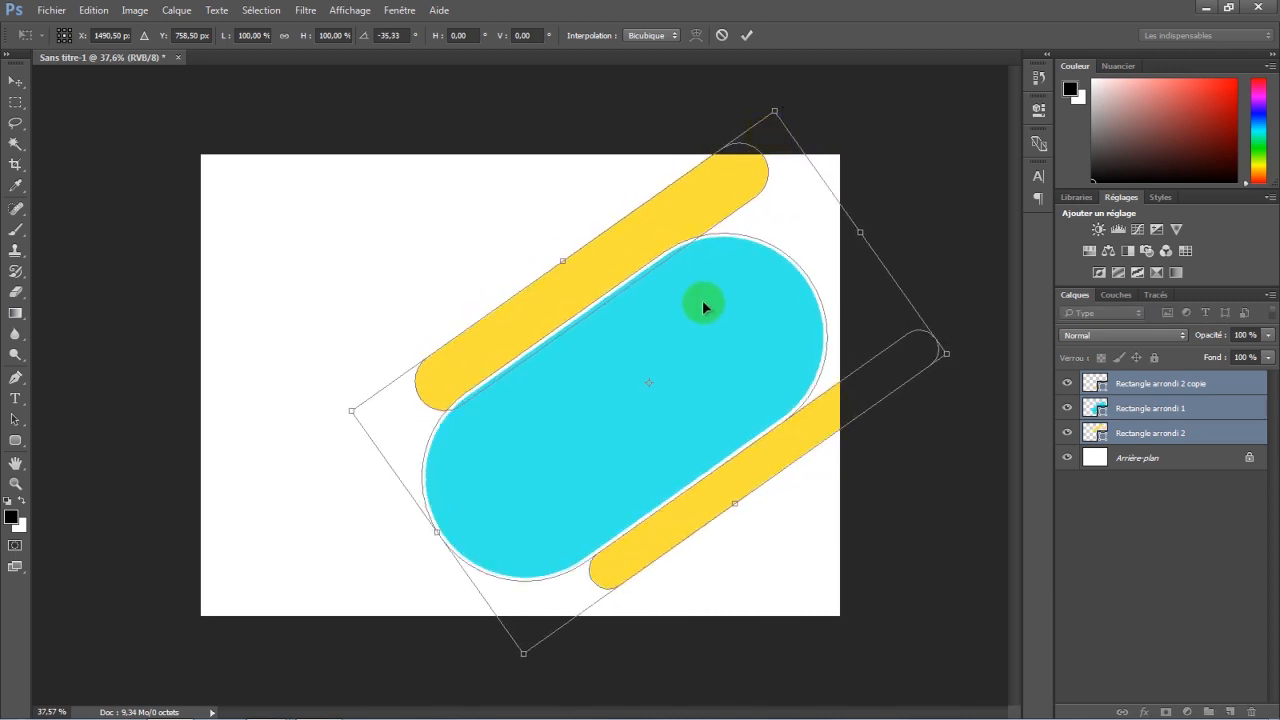
drag(645, 358, 726, 249)
click(746, 35)
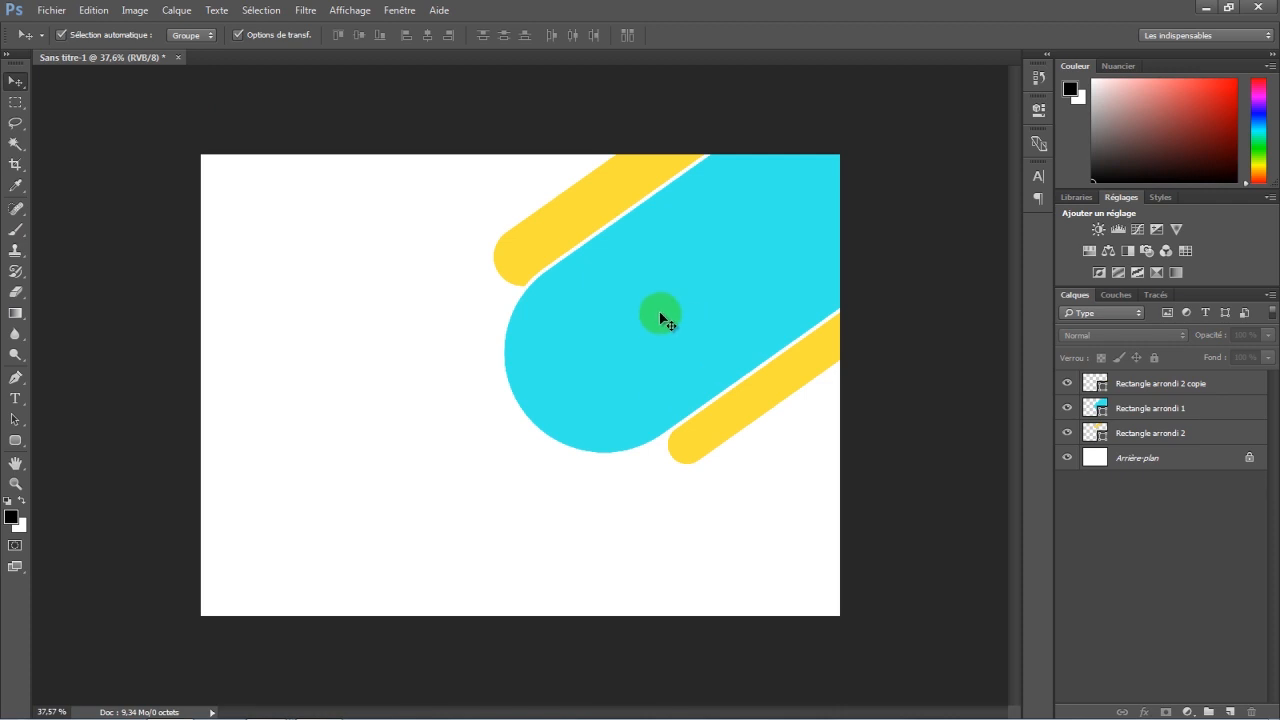
Draw a cyan rounded rectangle about 1776 × 209 px with a white 3 pt stroke along the lower part of the canvas
click(16, 443)
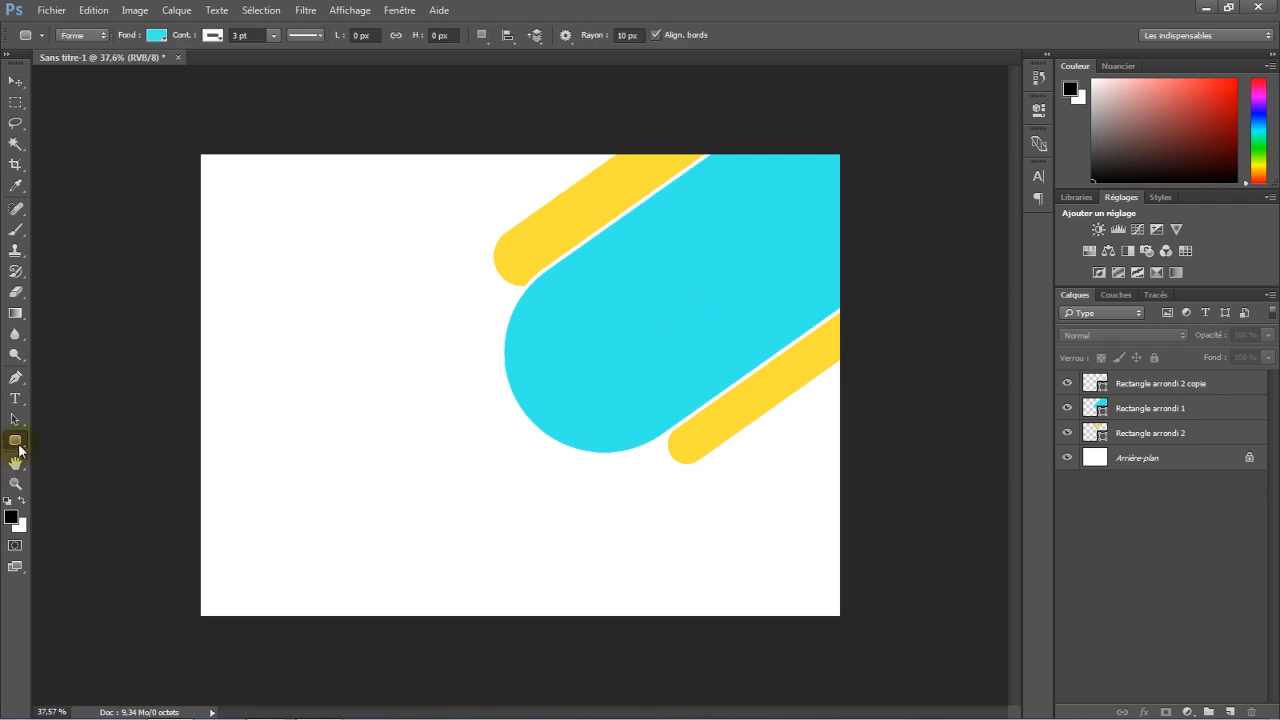
drag(241, 525, 774, 586)
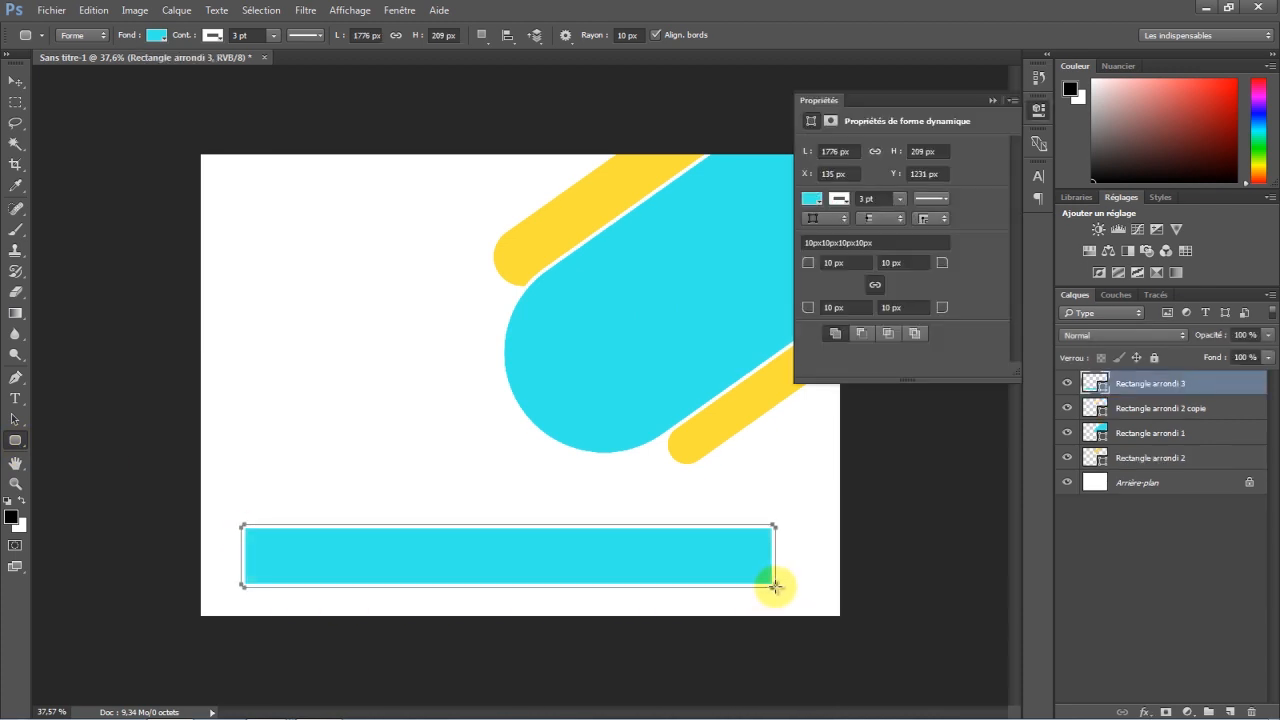
Change the fill of the rounded rectangle along the lower part of the canvas to blue #1075e6
click(812, 199)
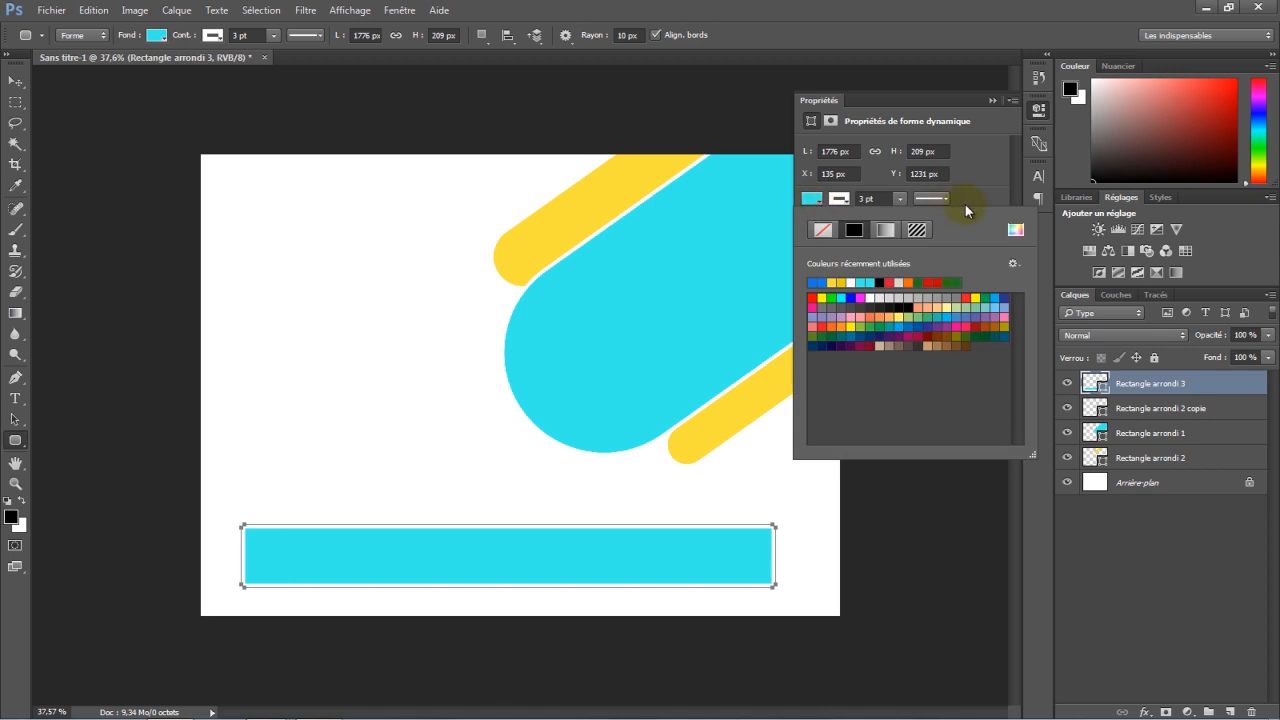
click(1015, 229)
drag(1029, 360, 1033, 362)
drag(996, 296, 1000, 298)
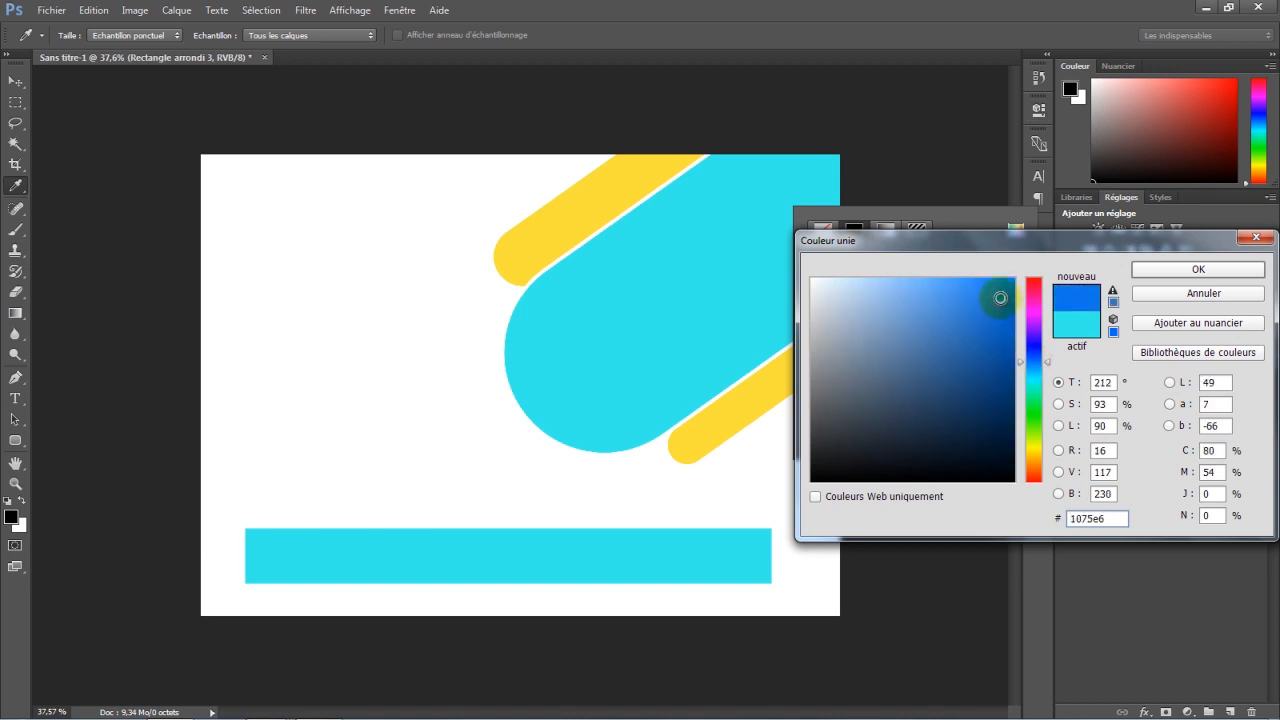
click(1145, 272)
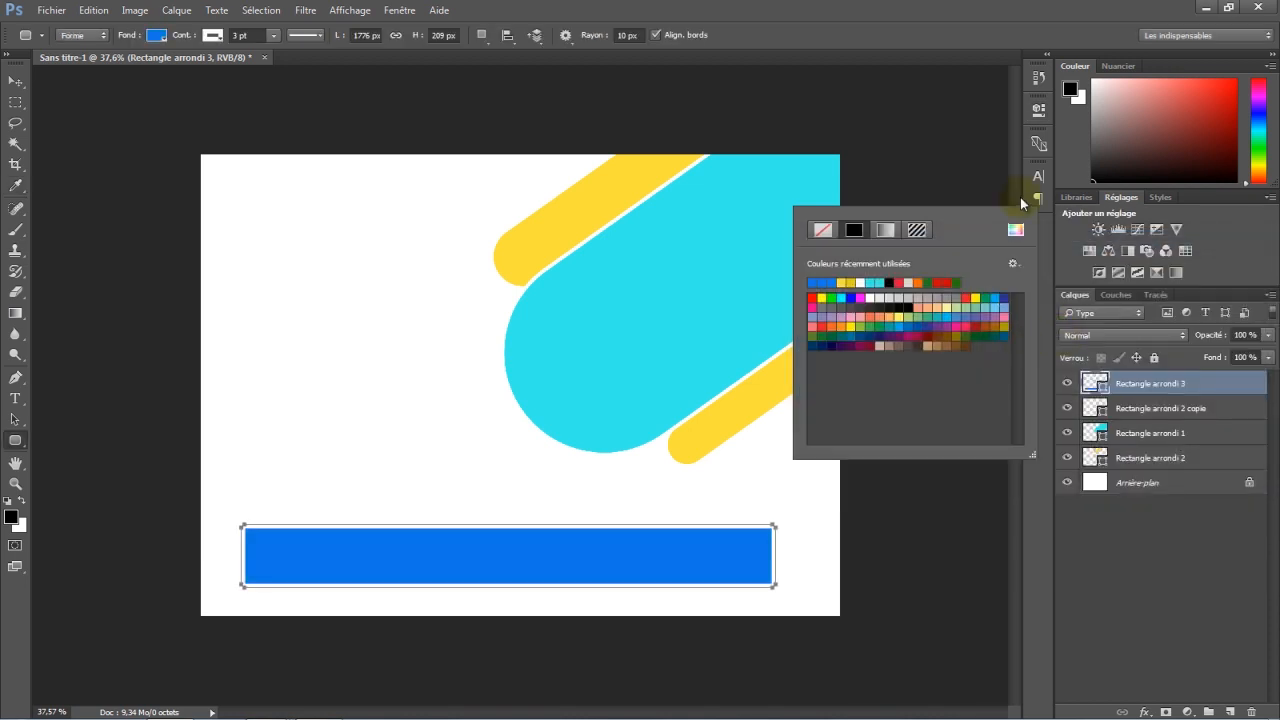
Set all corner radii of the blue rectangle to 104.5 px and remove its stroke
click(1037, 112)
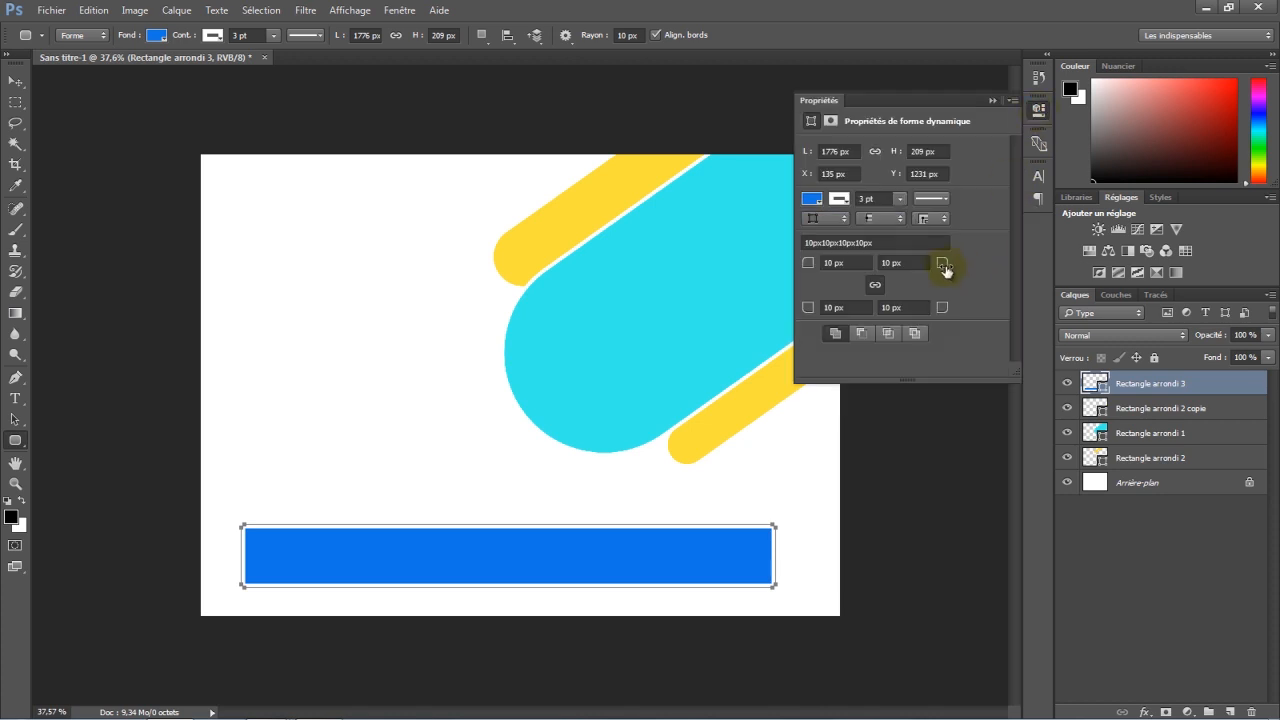
drag(945, 268, 1025, 264)
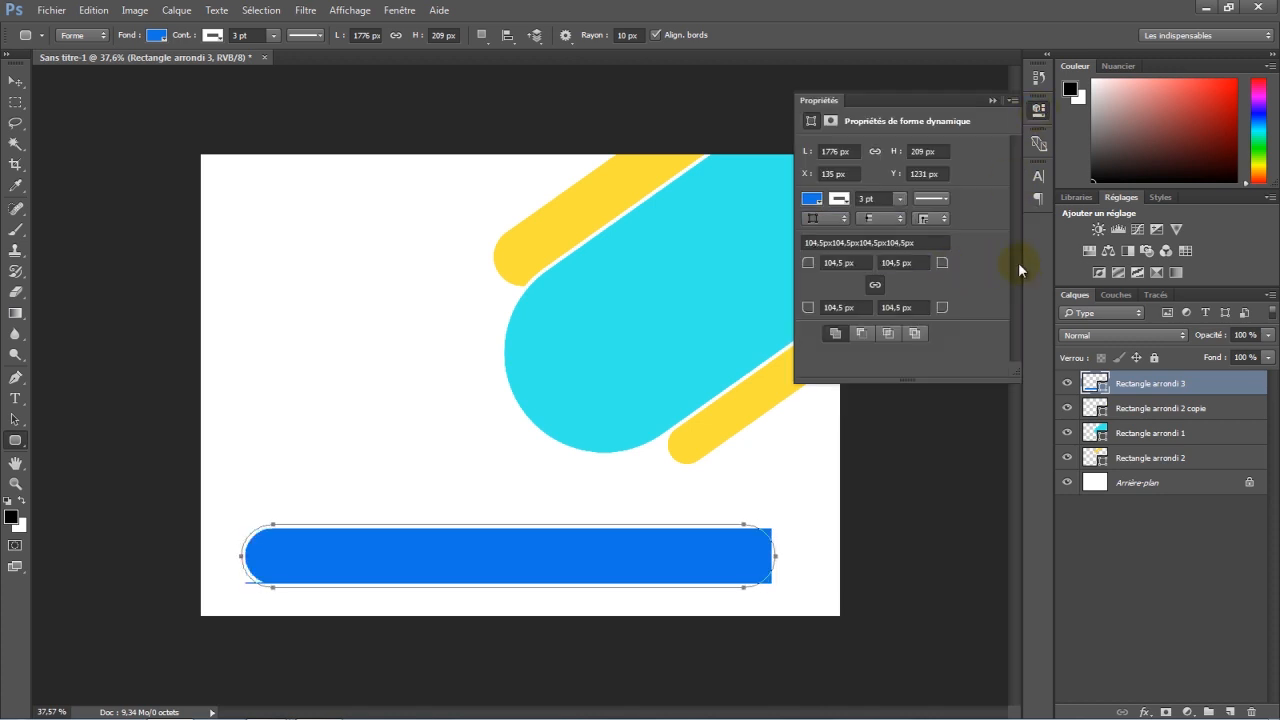
click(839, 199)
click(822, 230)
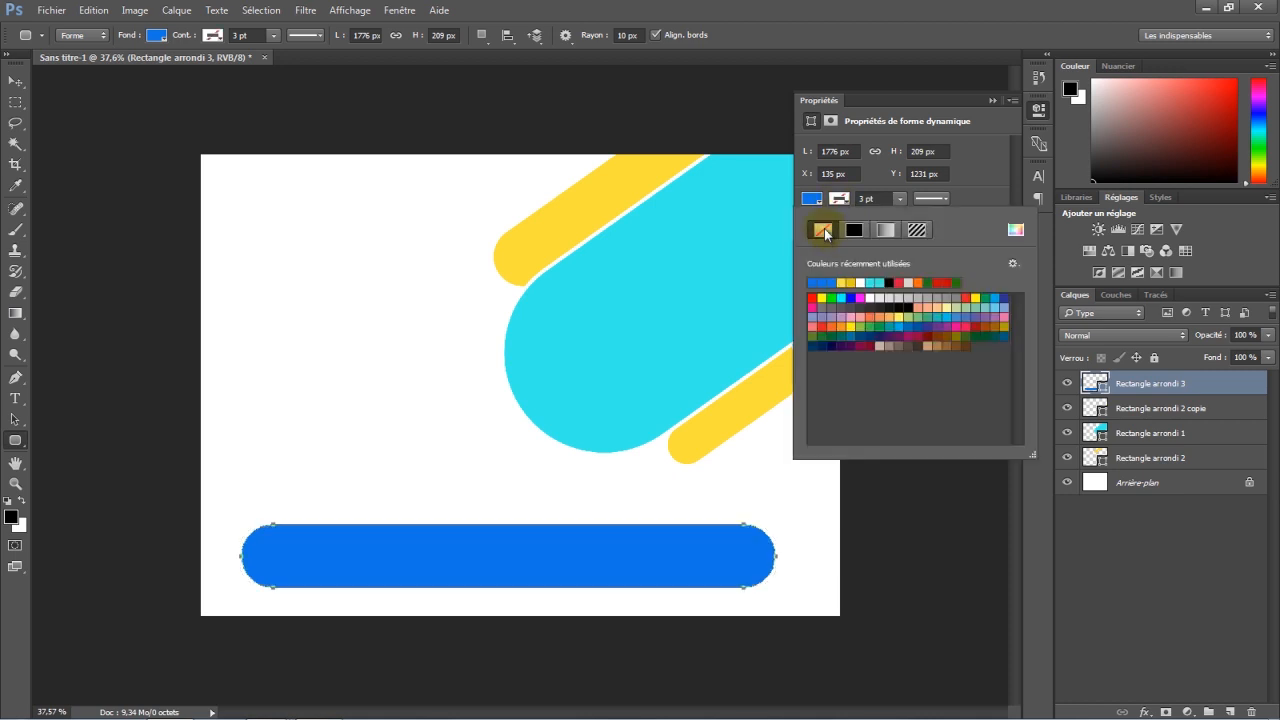
click(991, 99)
Rotate the blue bar parallel to the other shapes, move it into the canvas's lower-left corner, and send it behind the cyan shape
click(15, 81)
key(ctrl+t)
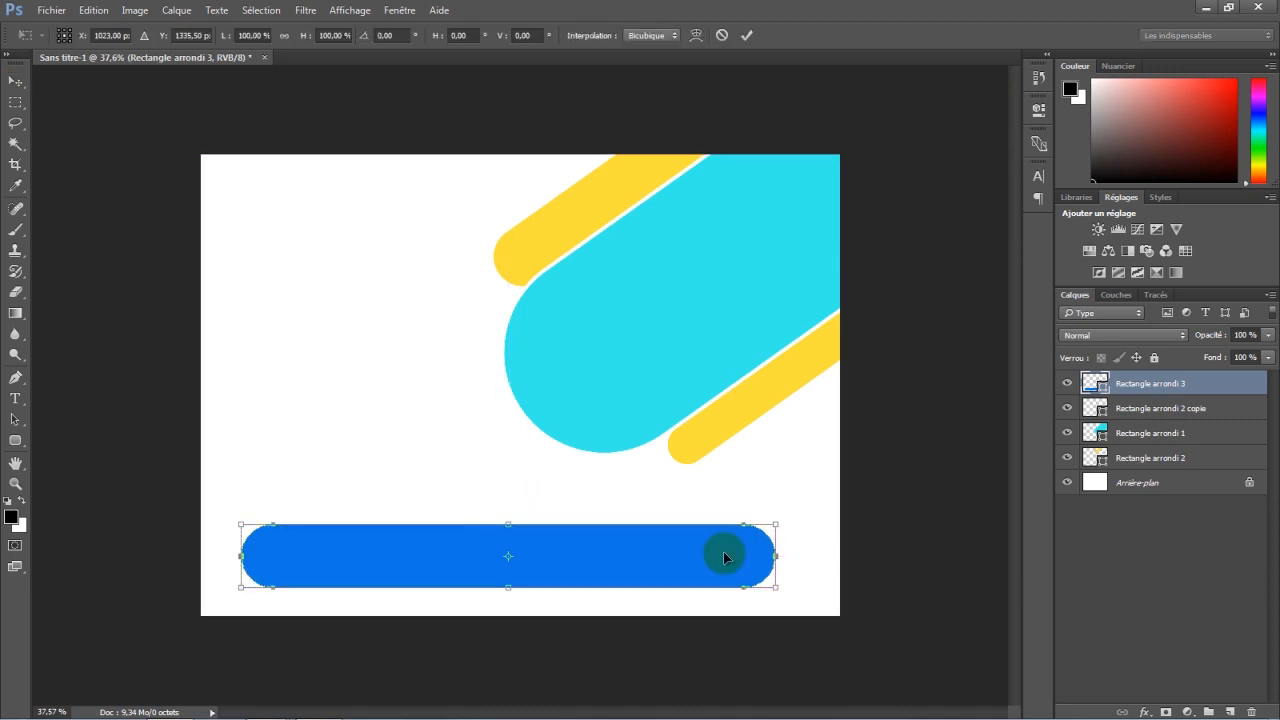
drag(805, 518, 700, 400)
drag(637, 506, 527, 441)
click(748, 36)
drag(1203, 385, 1195, 457)
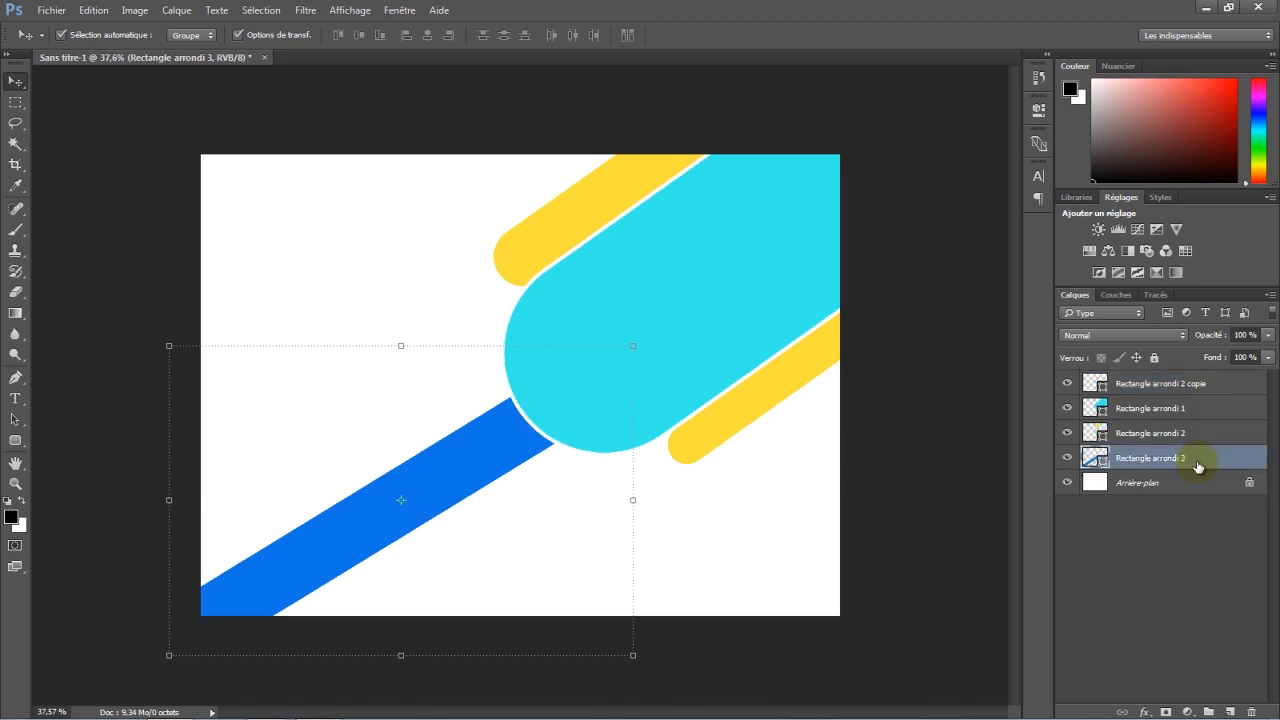
click(932, 437)
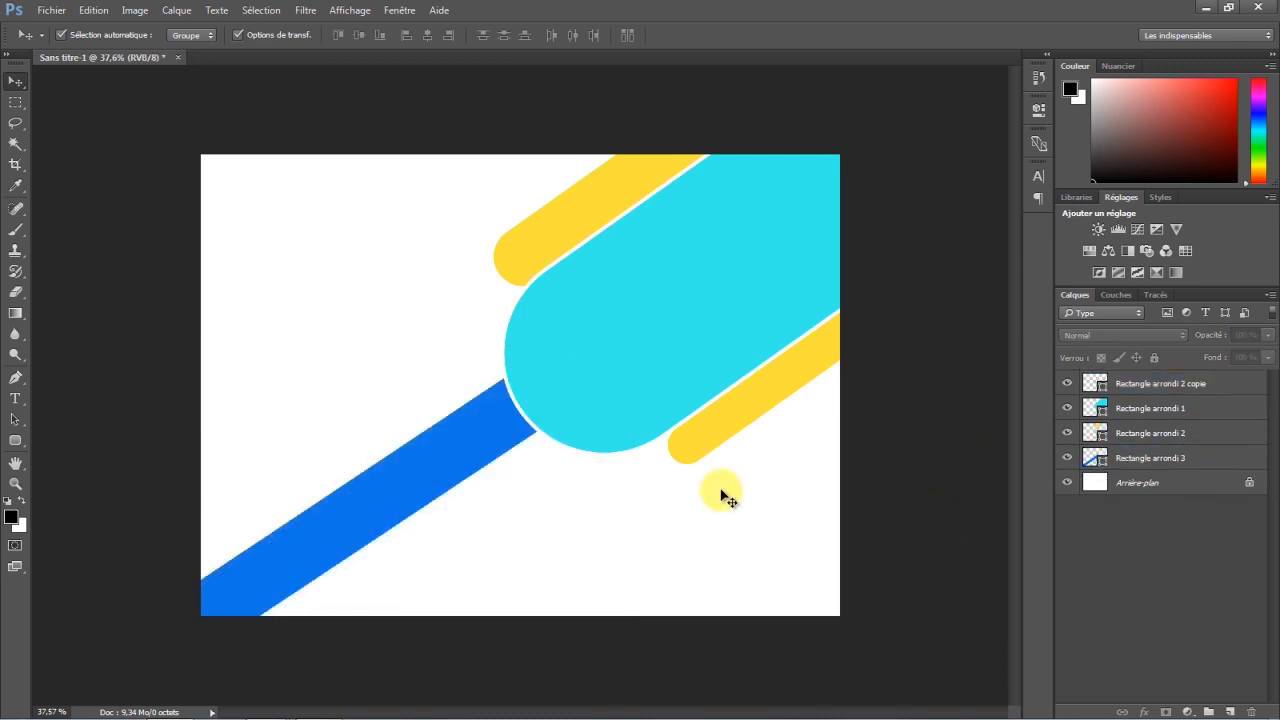
Duplicate the blue bar and move the copy horizontally to the left of the original
click(470, 448)
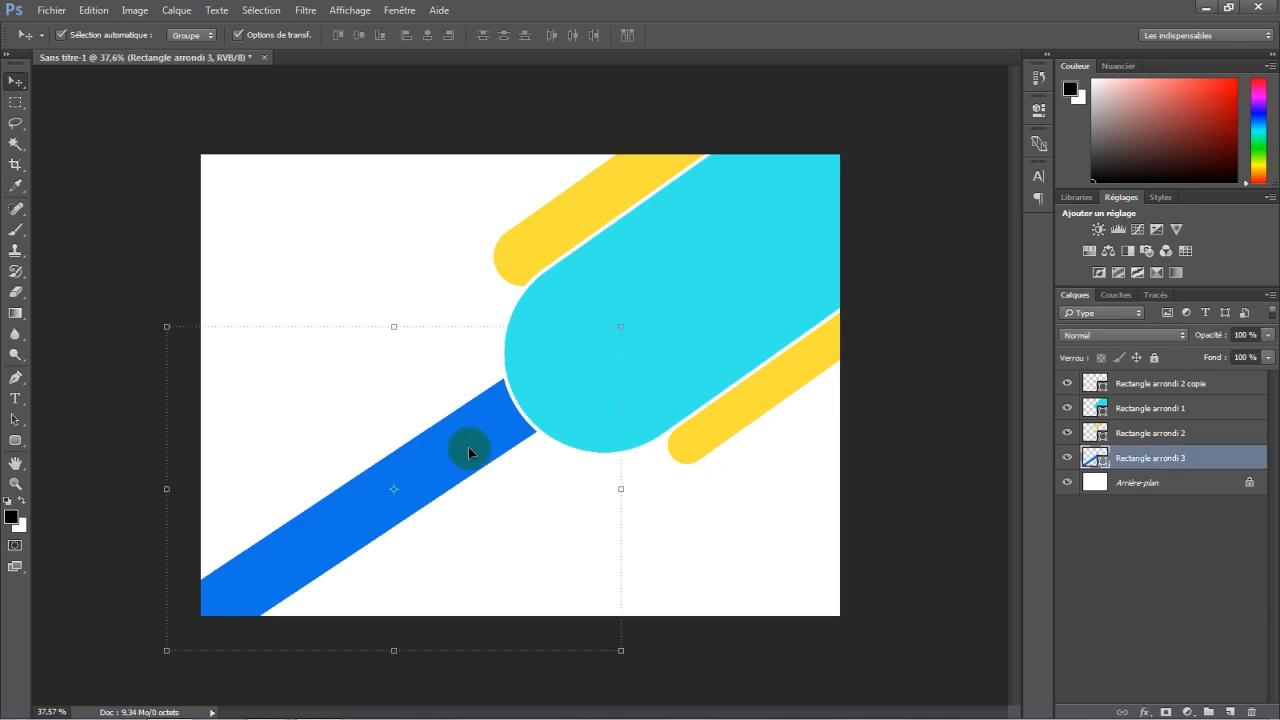
key(ctrl)
key(ctrl+j)
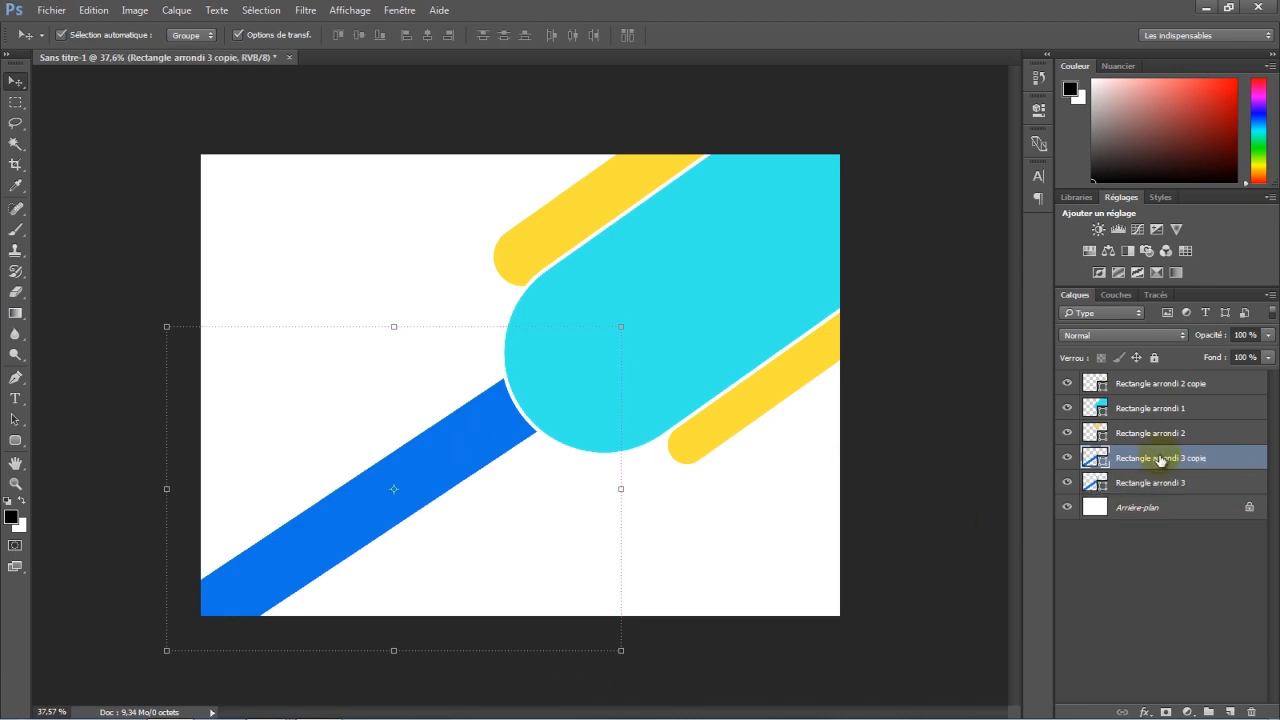
drag(533, 438, 284, 440)
Scale the blue copy proportionally to 62% and place it closely along the upper edge of the large blue bar
key(ctrl+t)
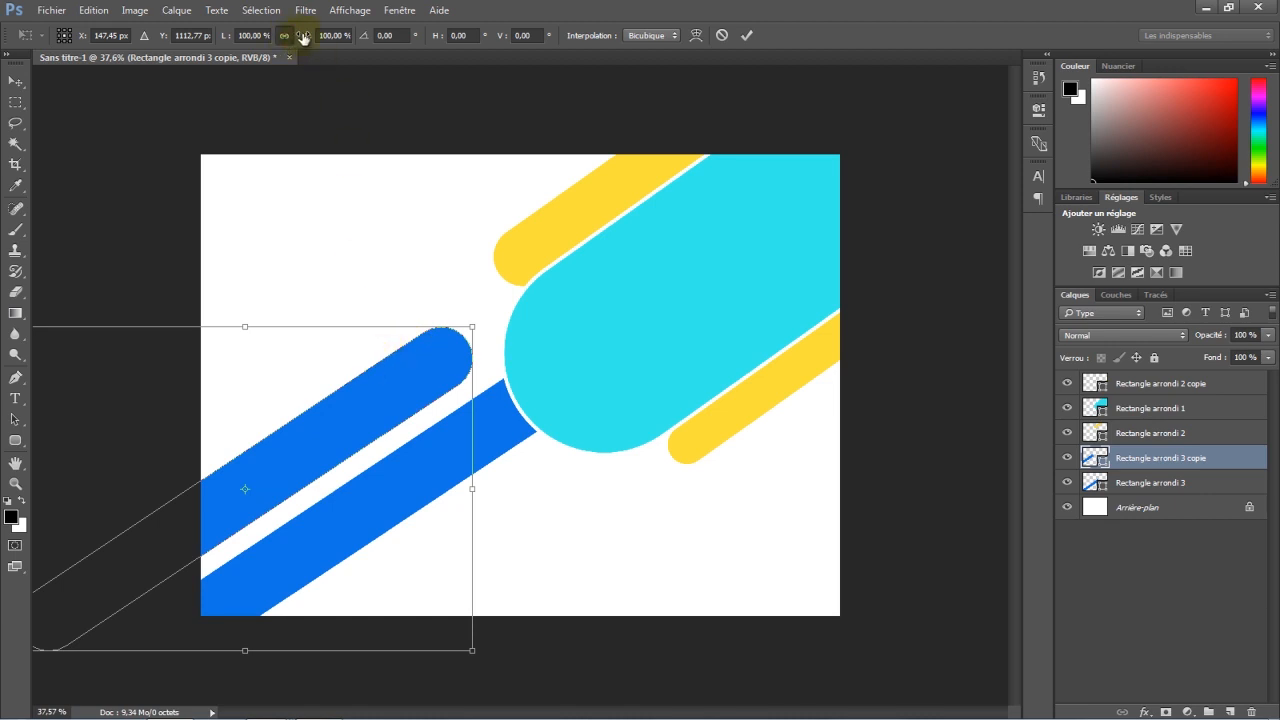
drag(303, 38, 273, 50)
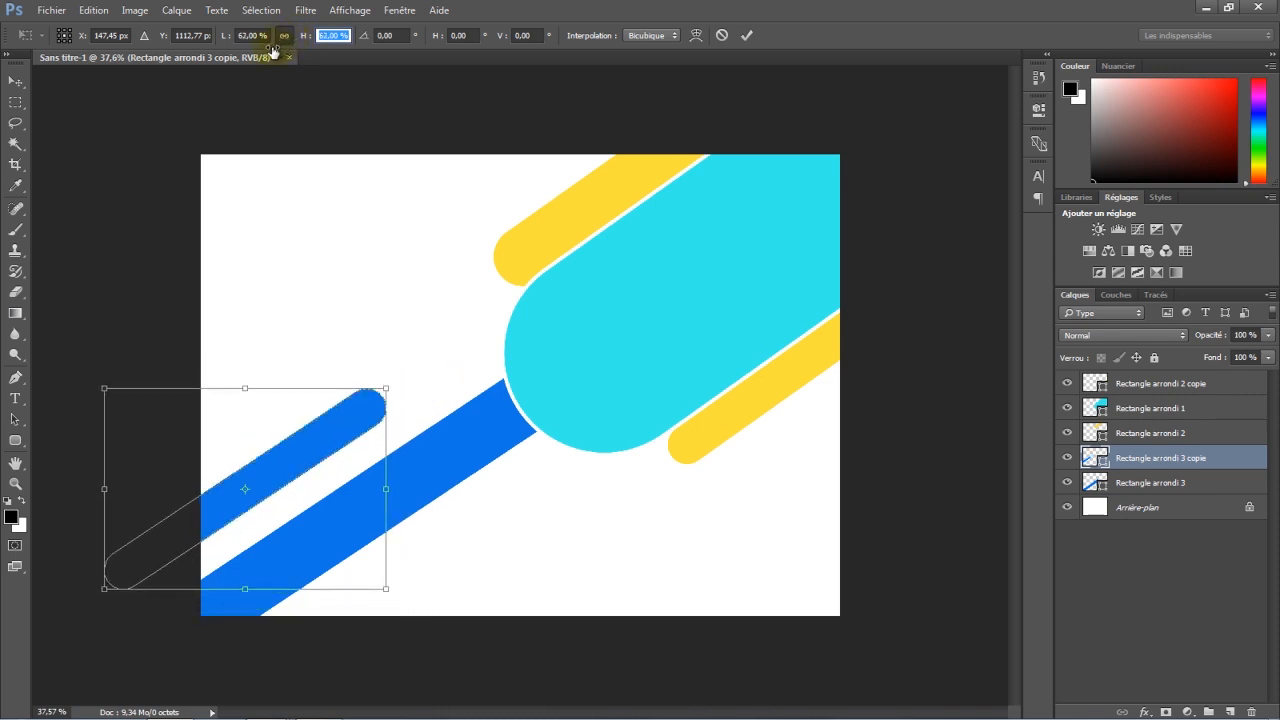
click(747, 35)
drag(334, 428, 362, 438)
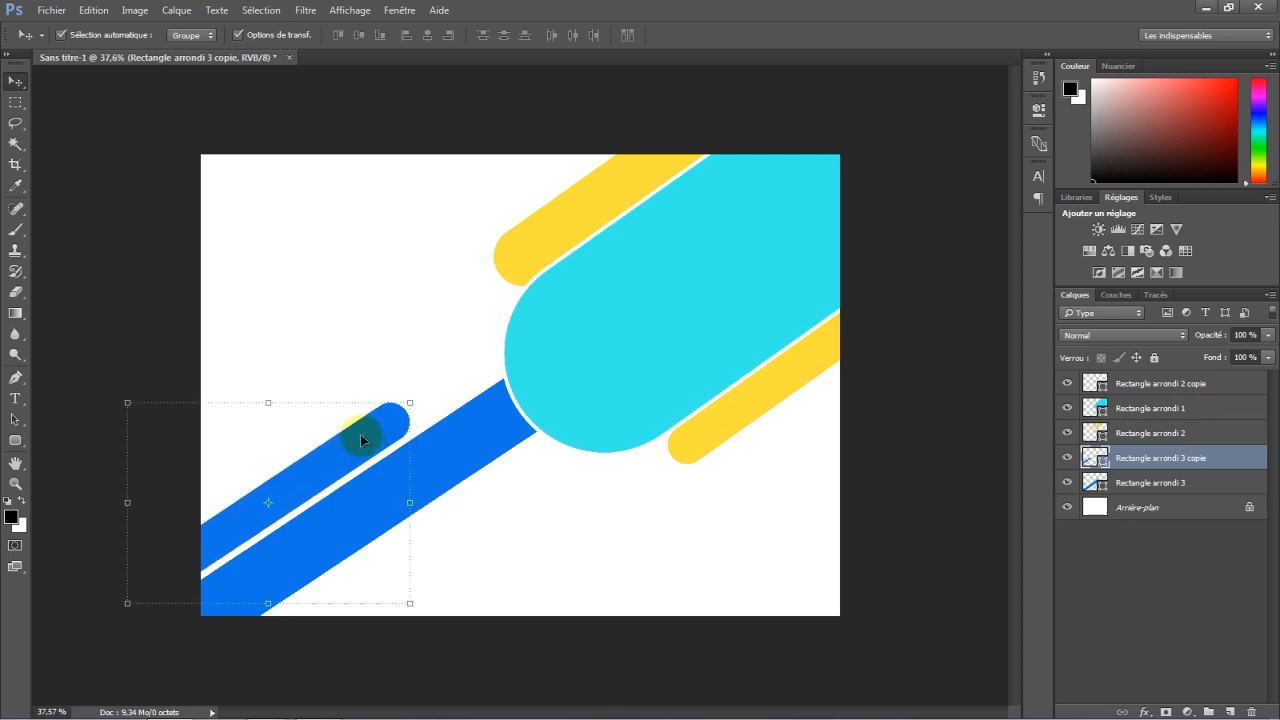
Change the fill of the smaller blue bar to the yellow used for the other bars
click(17, 441)
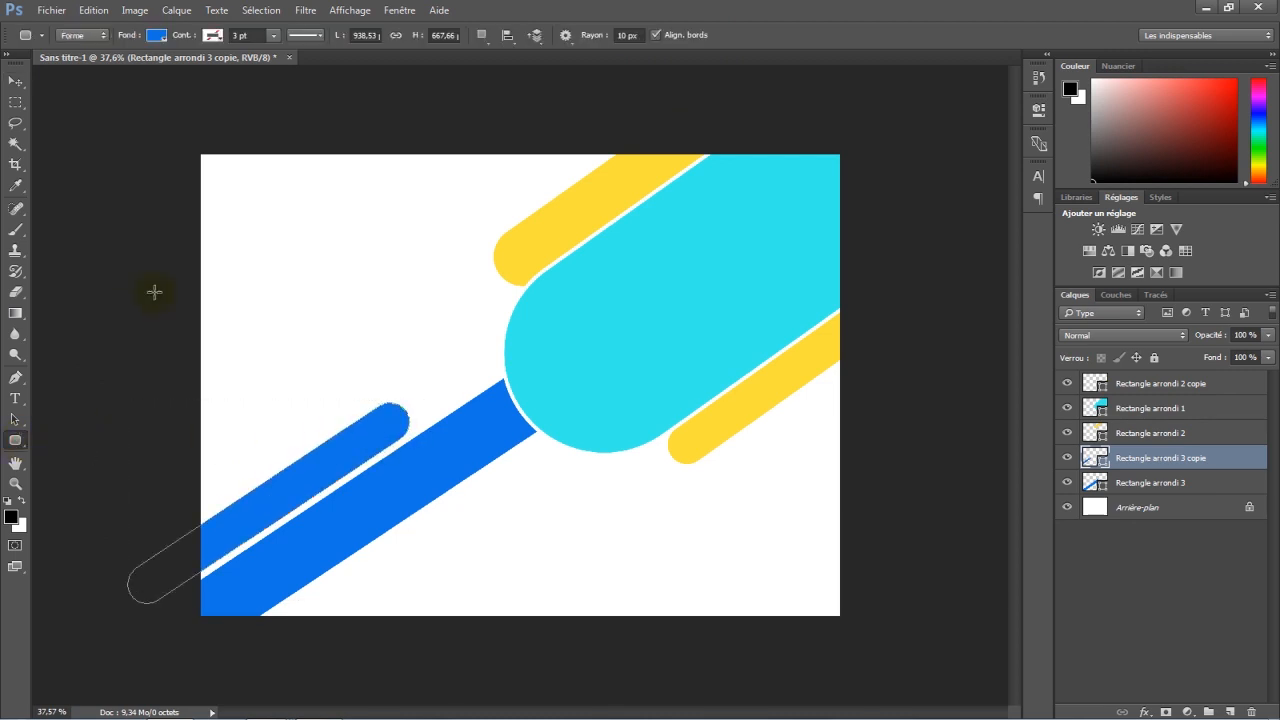
click(157, 38)
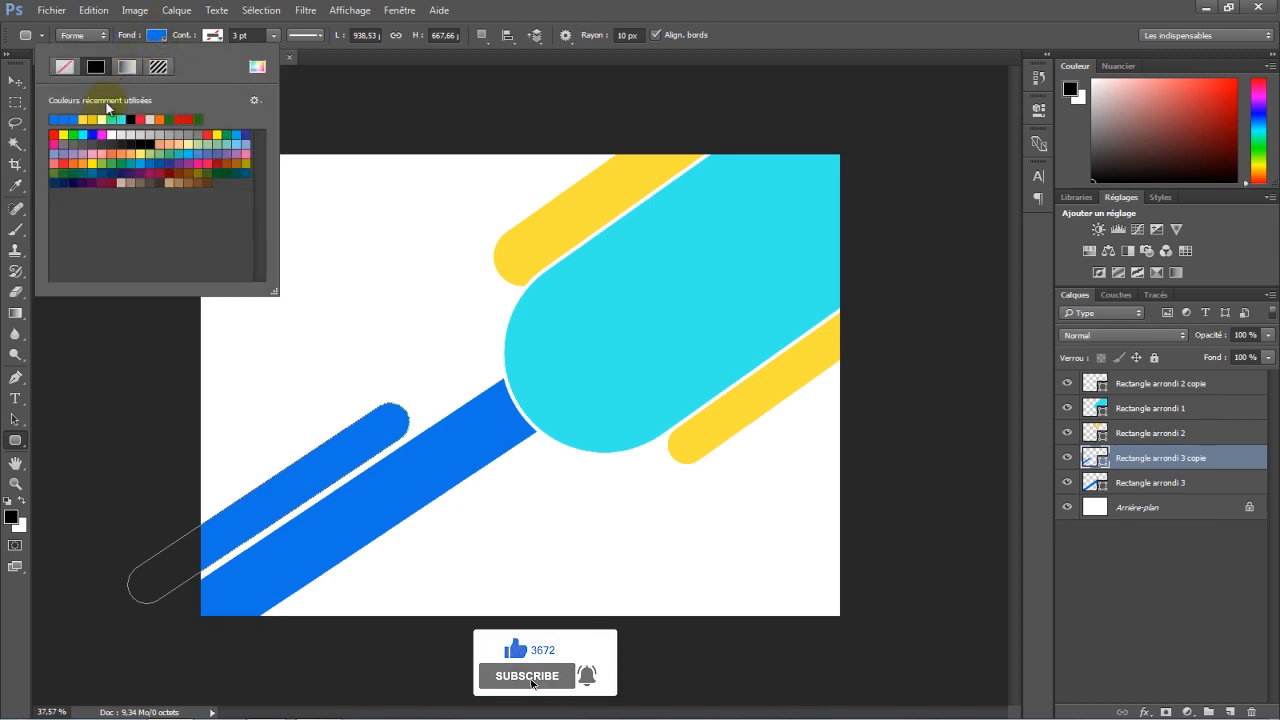
click(85, 119)
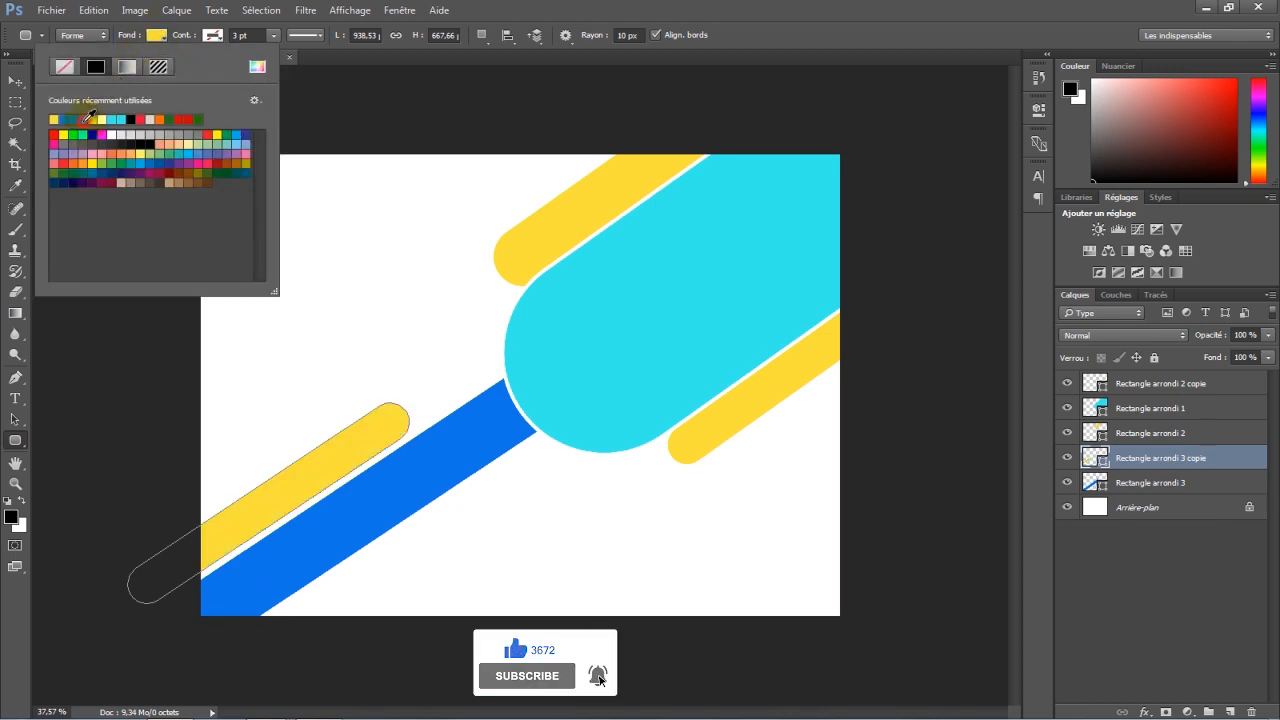
Duplicate the small yellow bar and place the copy just above it, slightly to the left
click(15, 81)
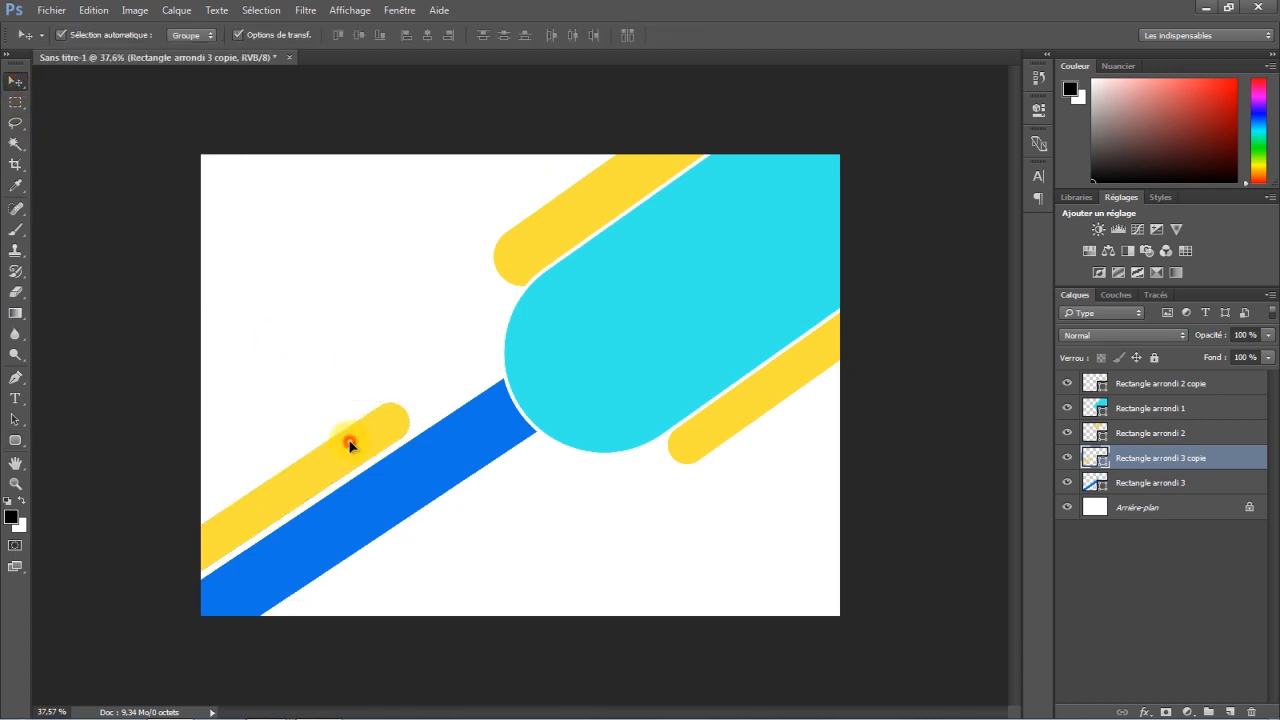
key(ctrl+j)
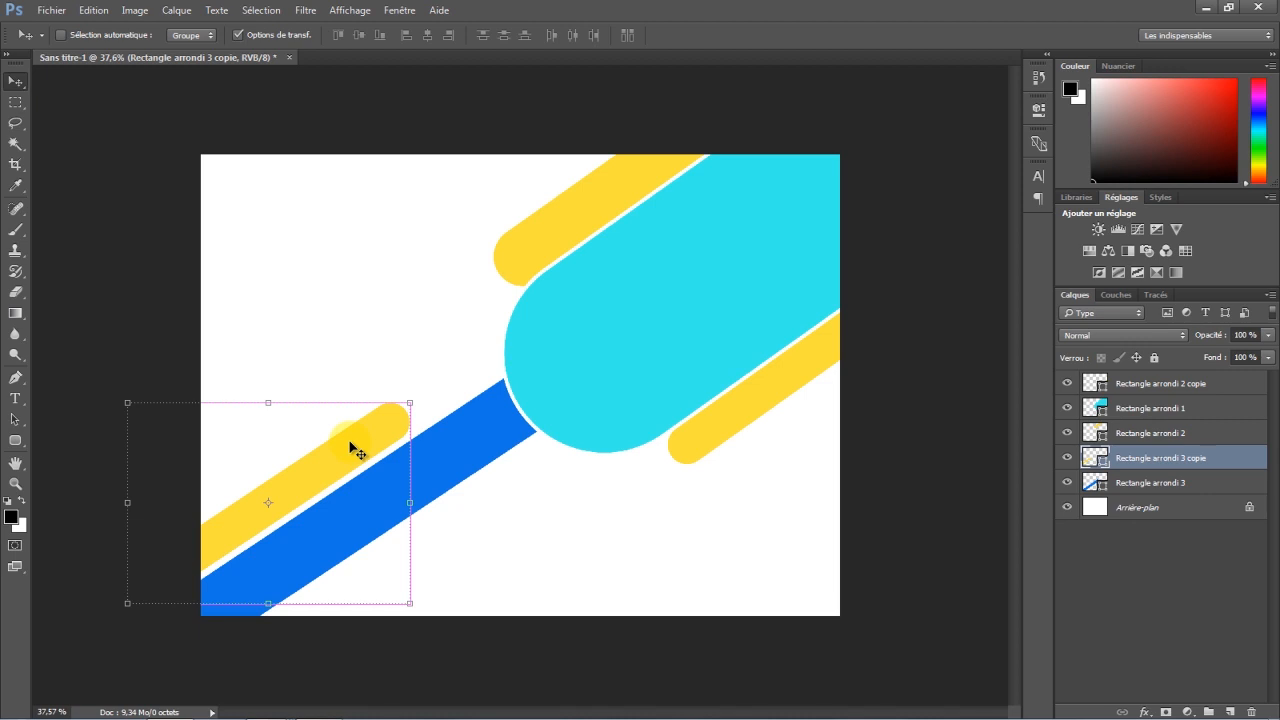
drag(357, 452, 330, 386)
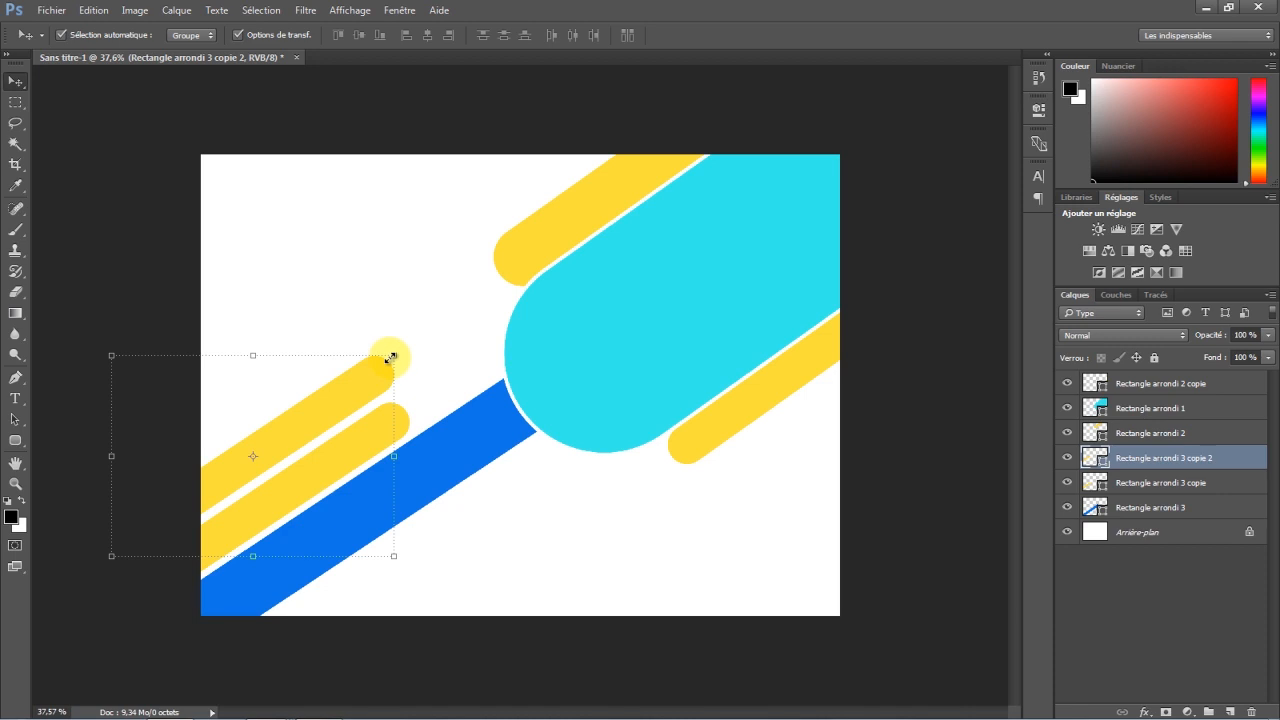
Remove the fill of the upper yellow copy and give it a black stroke
click(14, 441)
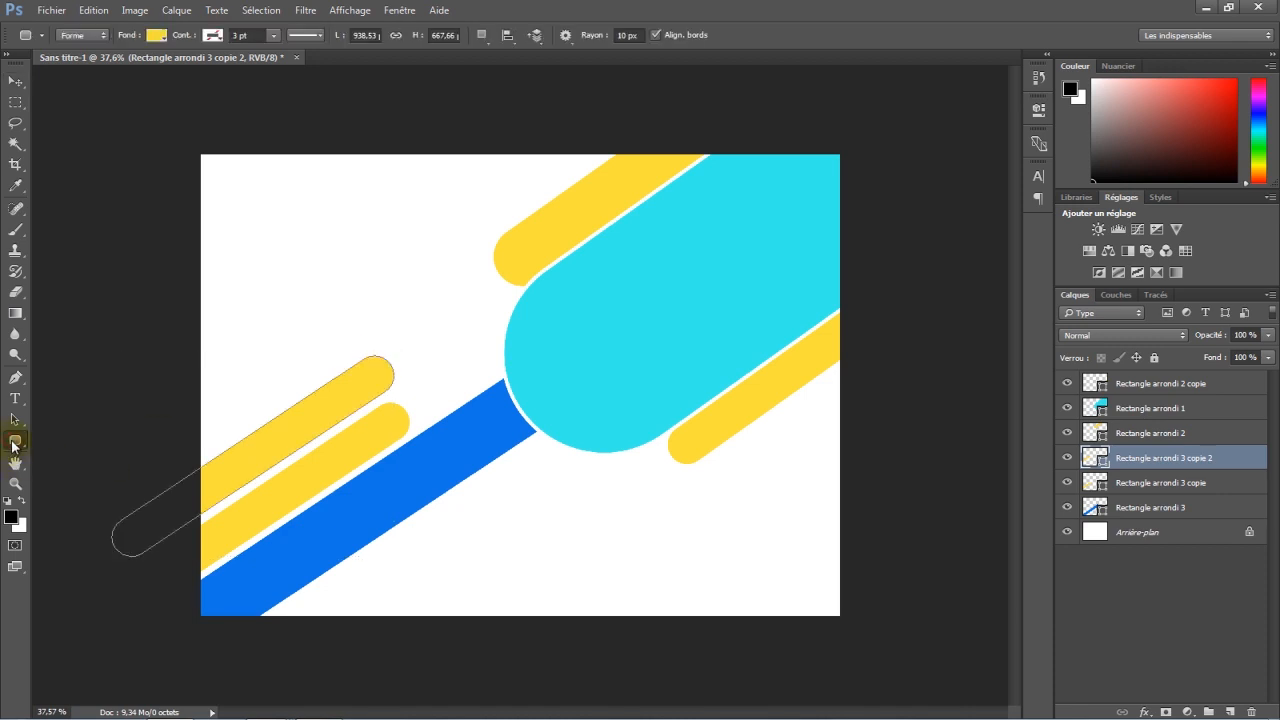
click(157, 36)
click(64, 66)
click(212, 36)
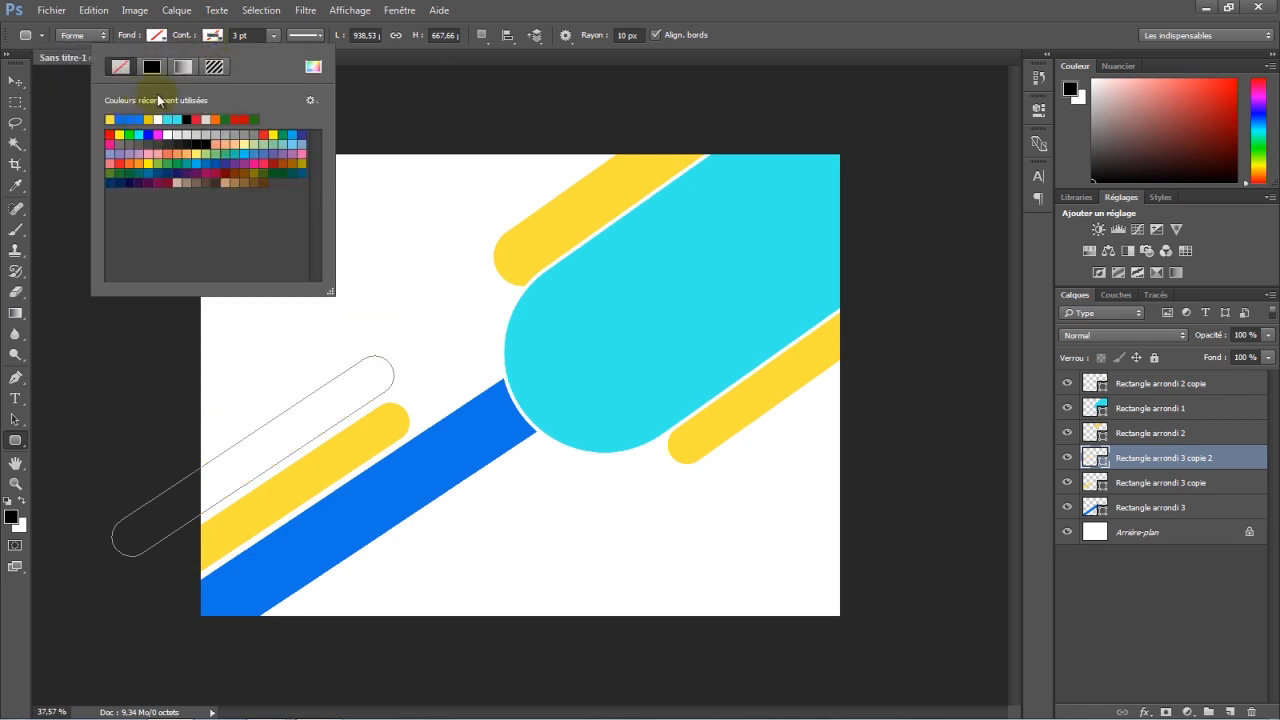
click(188, 119)
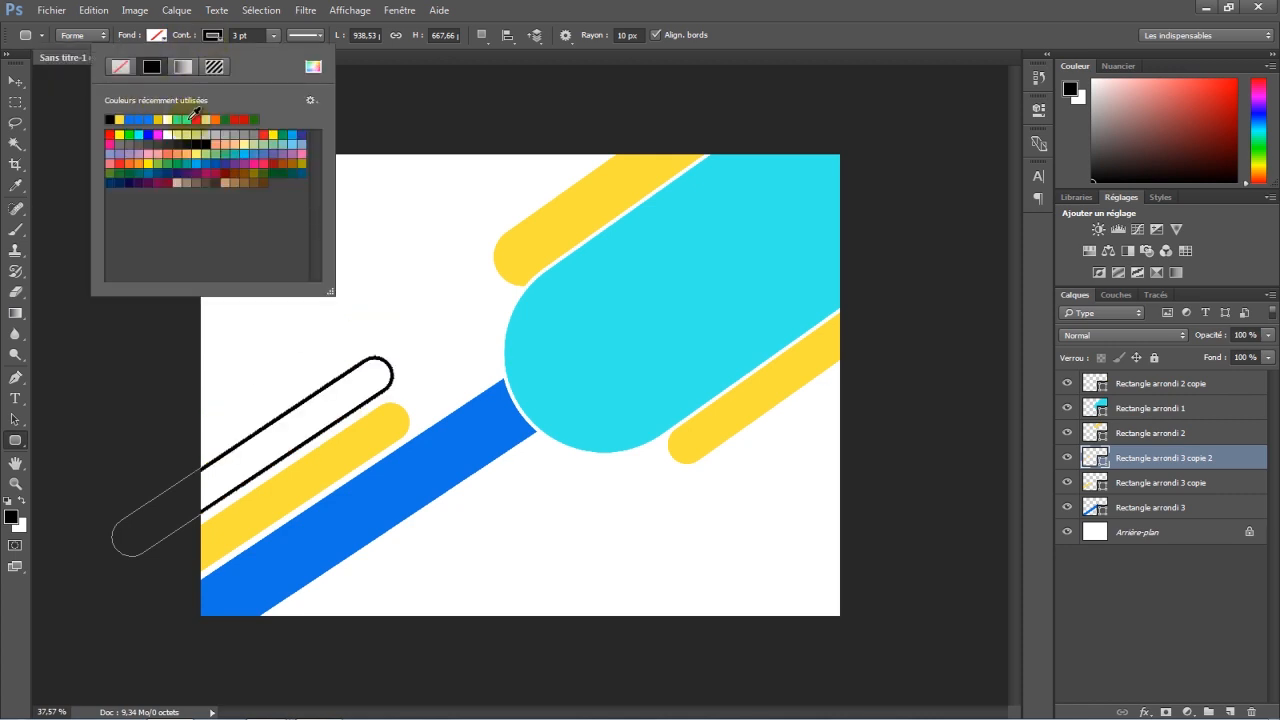
Set the black outline's stroke width to 2 pt
click(15, 81)
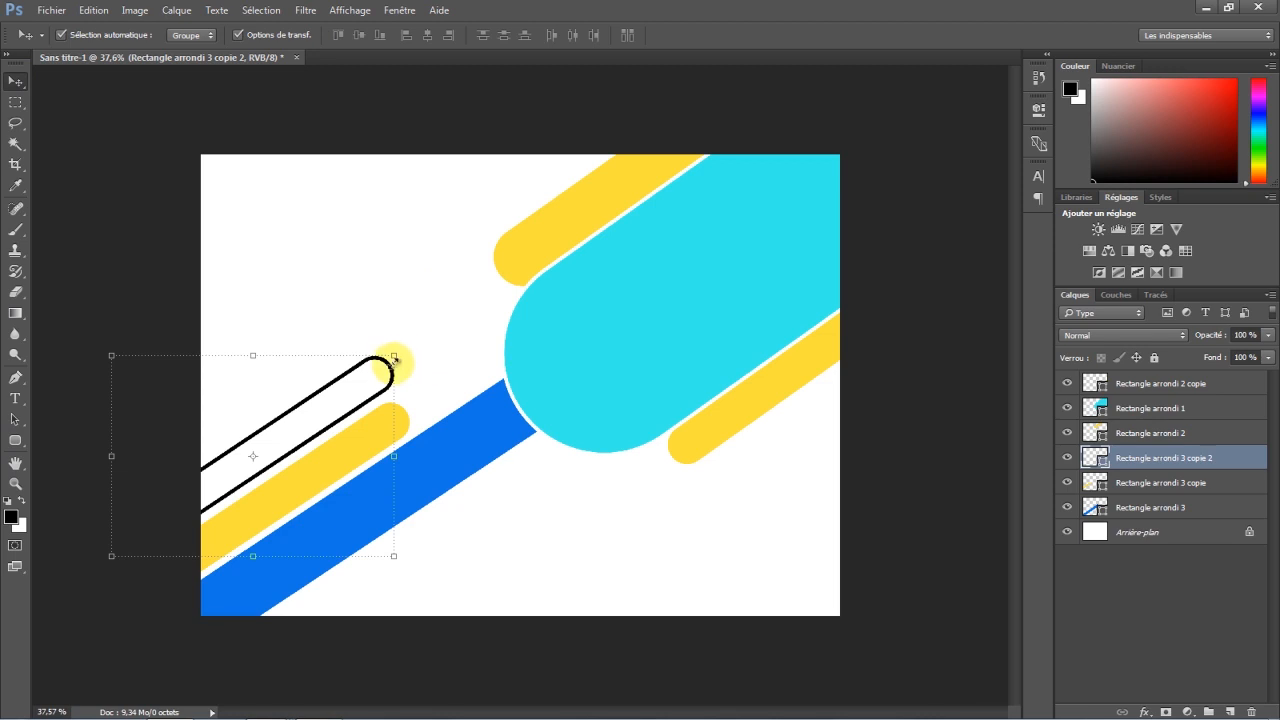
drag(395, 356, 112, 194)
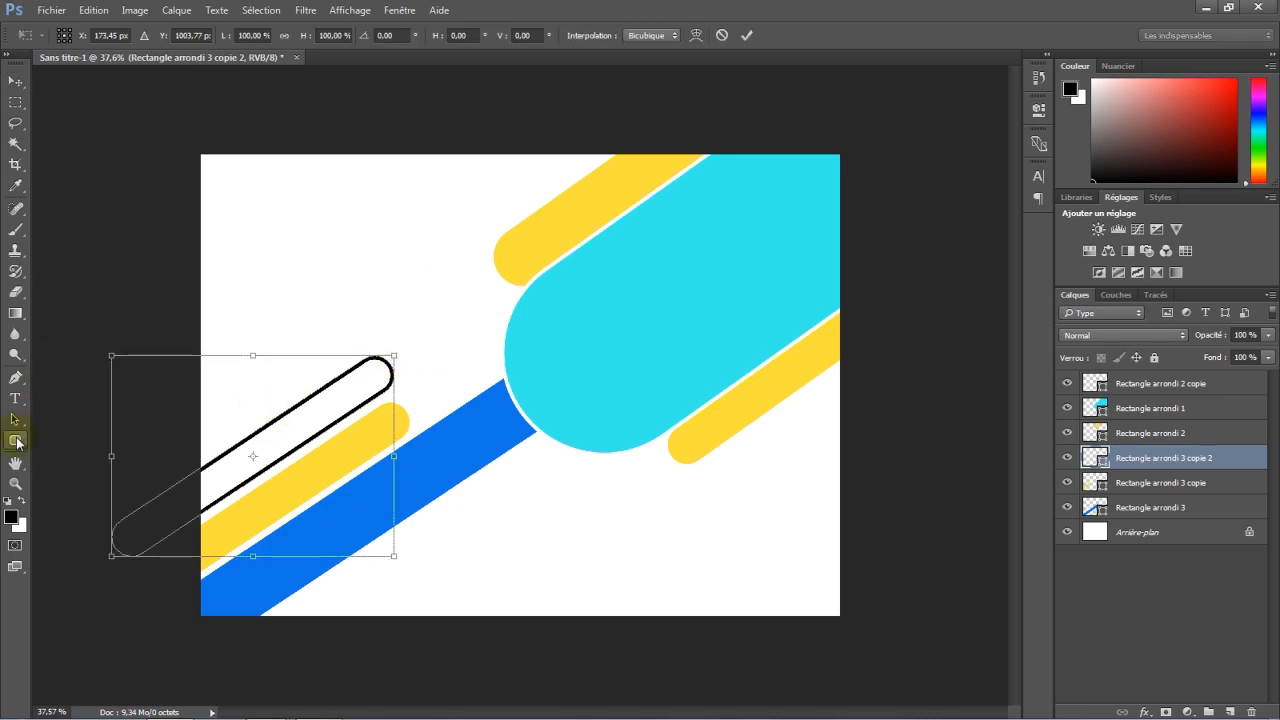
click(15, 440)
click(240, 36)
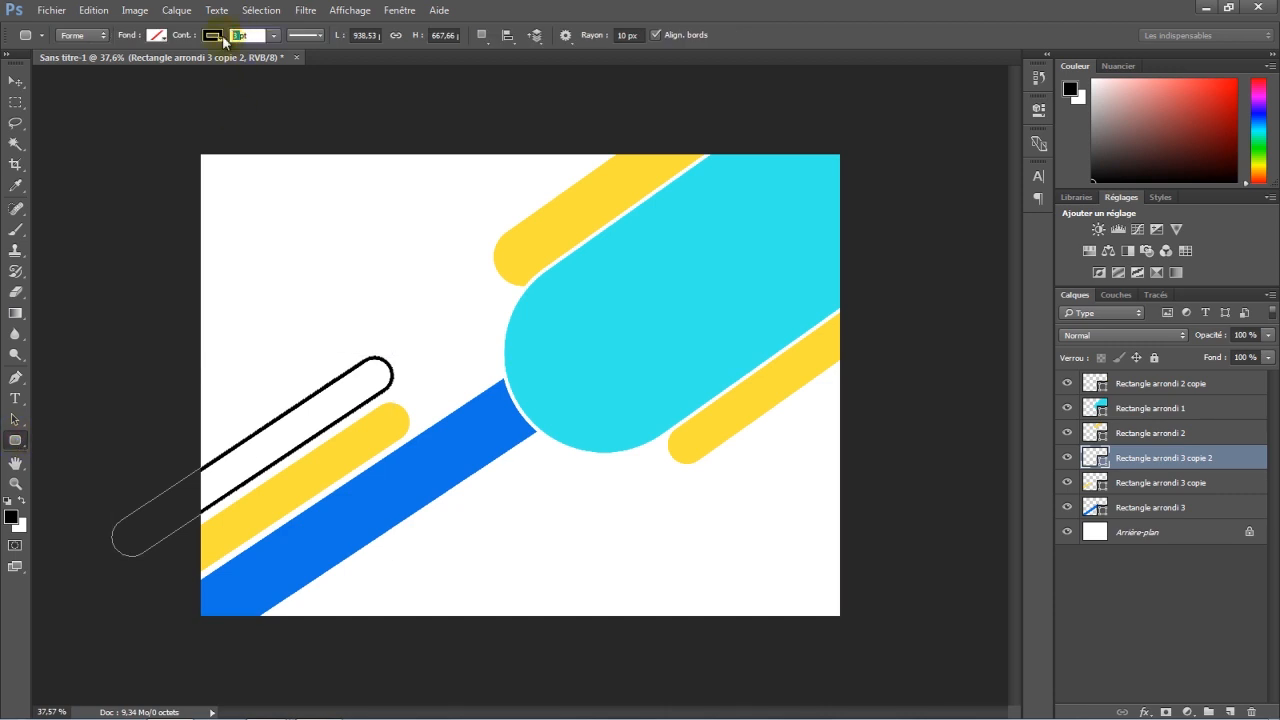
text(2)
key(Return)
Move the black outline so it partly overlaps the small yellow bar and scale it proportionally to 83%
click(16, 82)
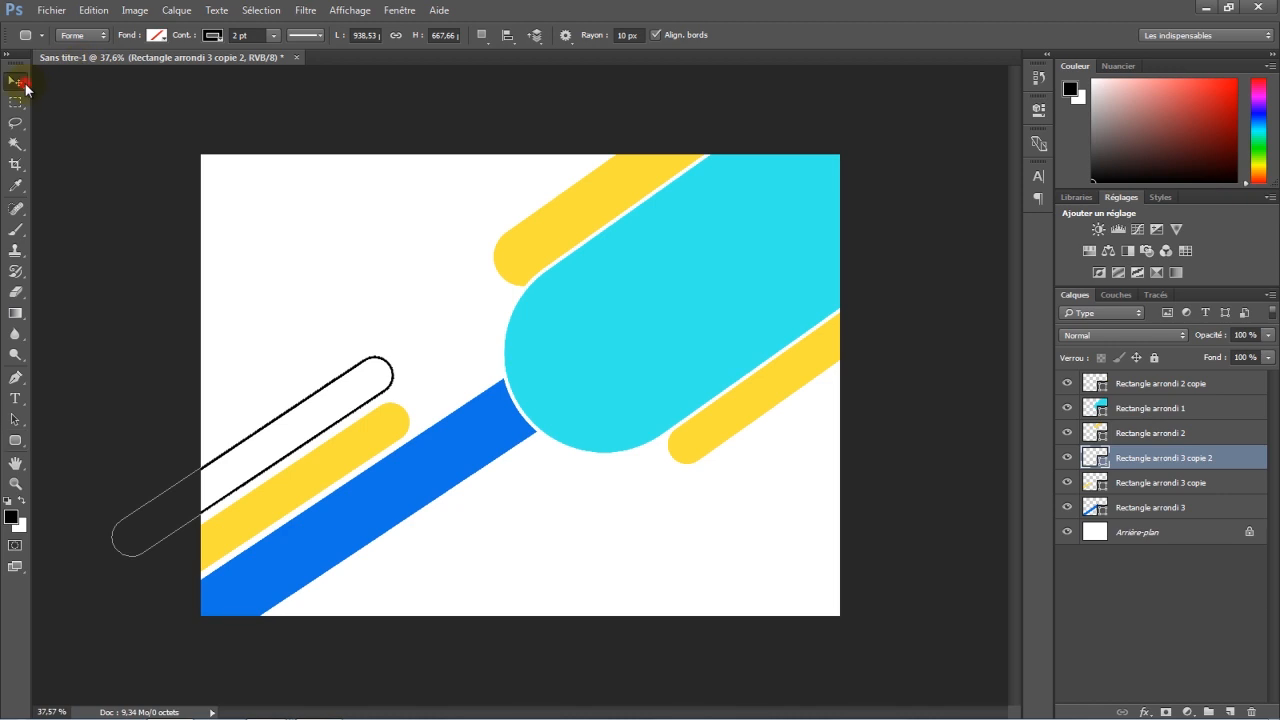
drag(340, 372, 352, 414)
click(359, 400)
click(258, 36)
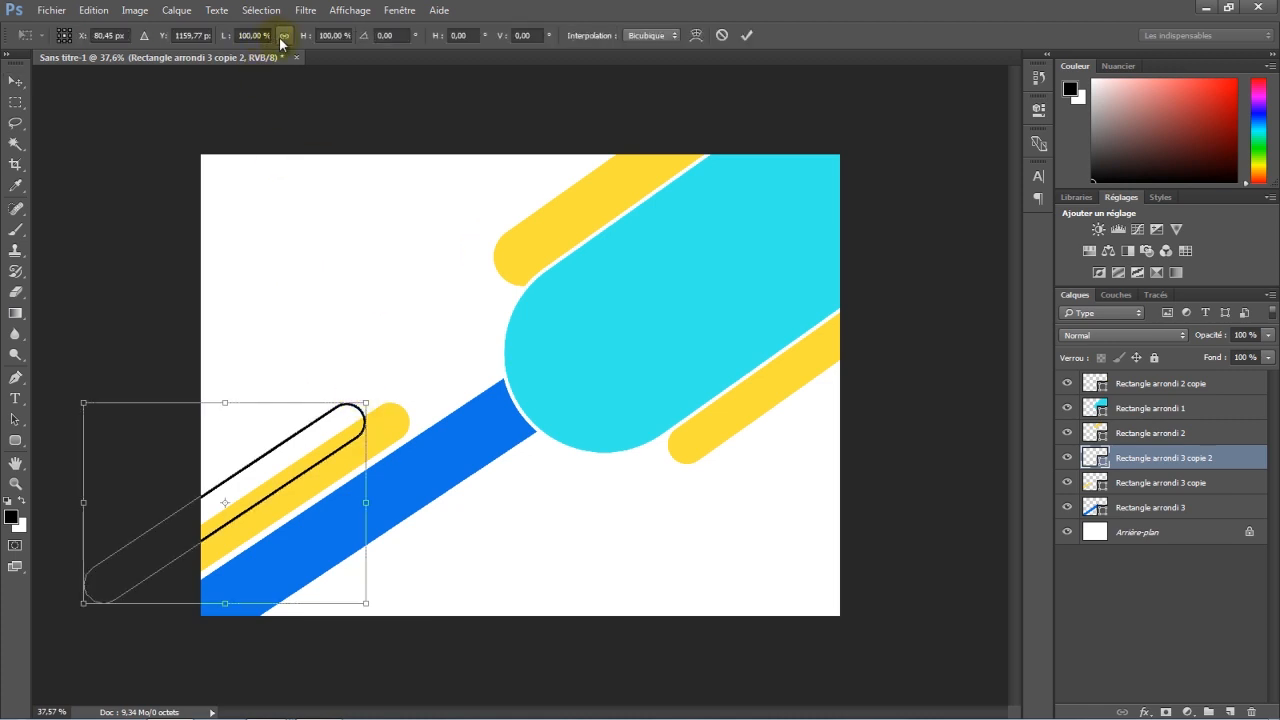
drag(300, 38, 289, 40)
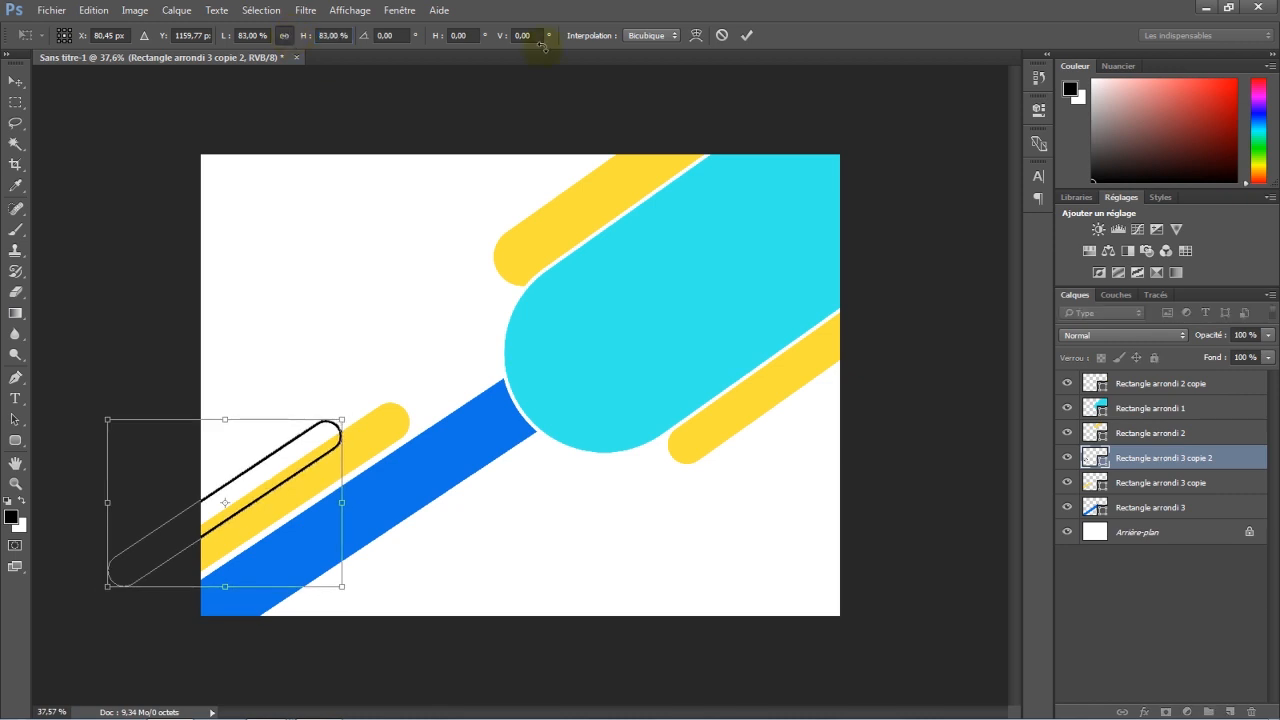
click(746, 35)
click(668, 545)
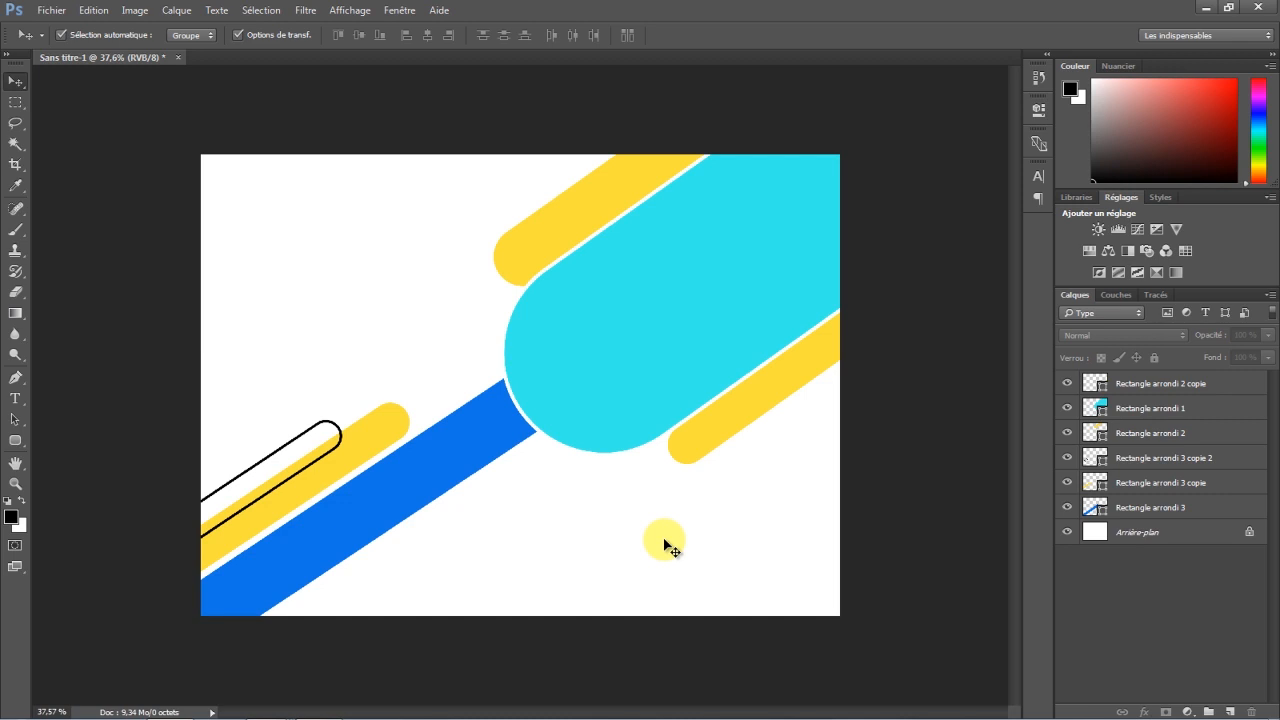
Place the photo of the curly-haired woman from the Image Calendrier folder as a linked image above the cyan shape, over the canvas's upper-right corner
click(643, 367)
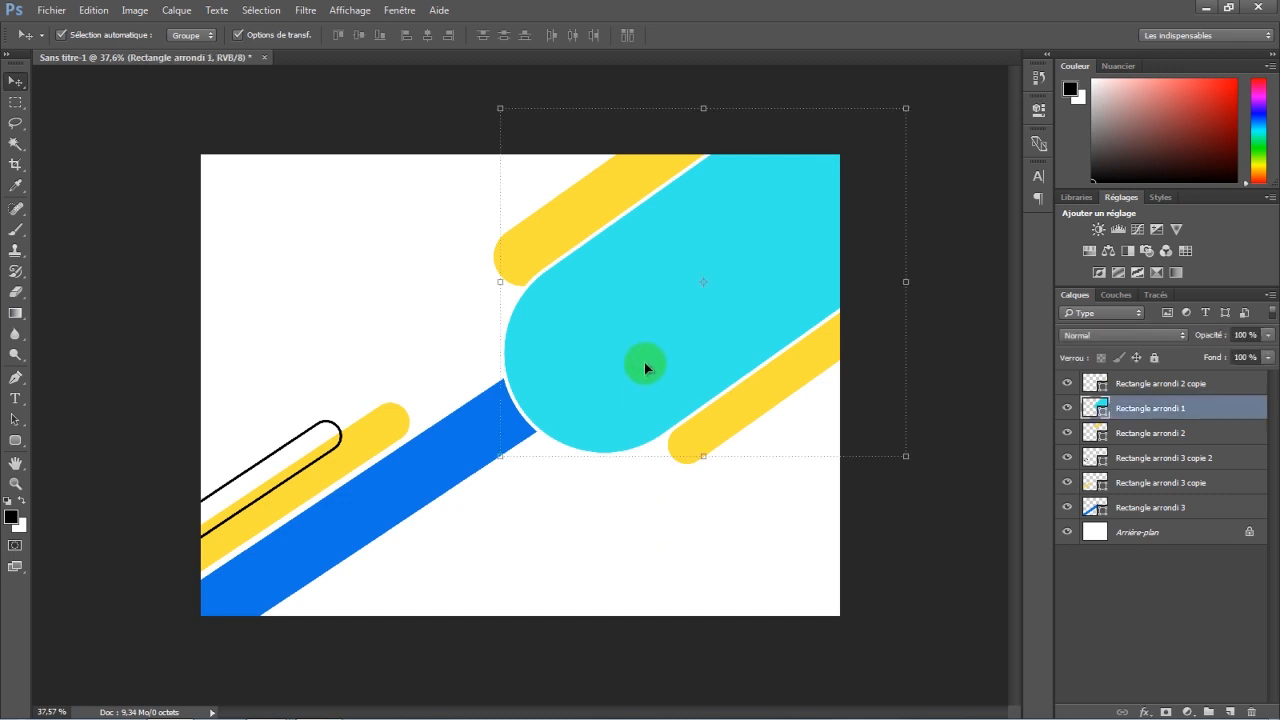
click(51, 10)
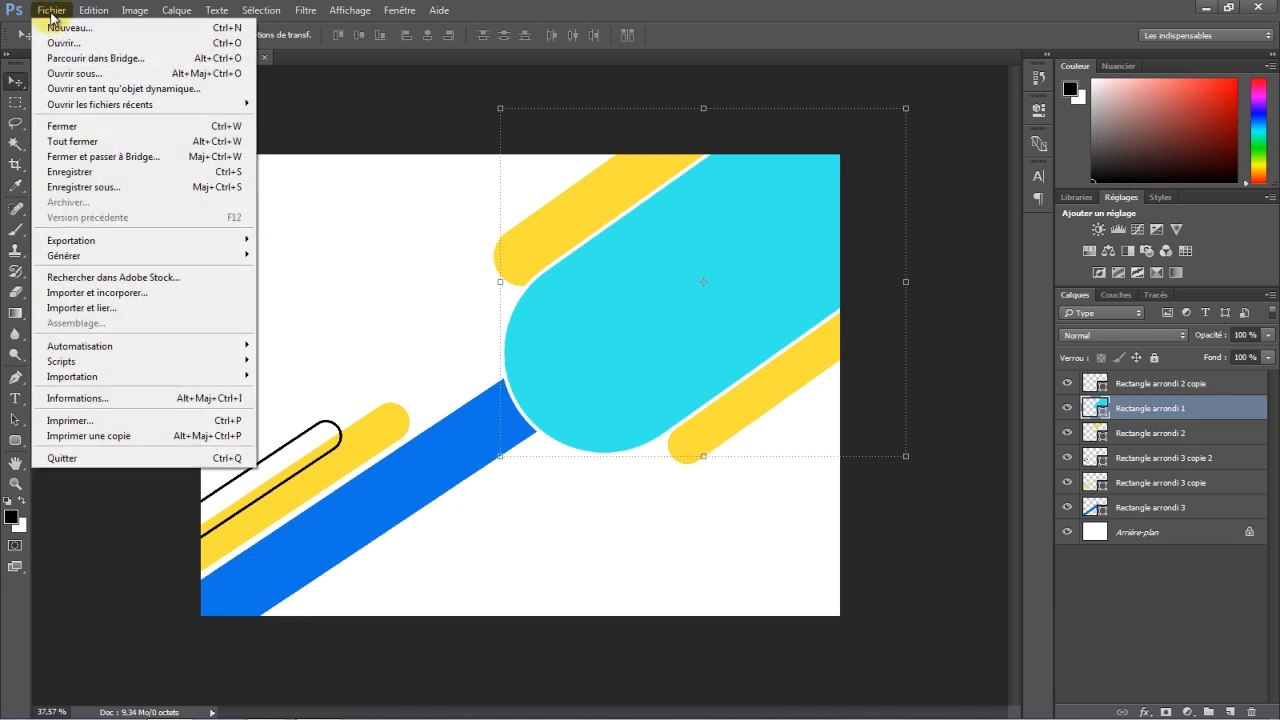
click(60, 307)
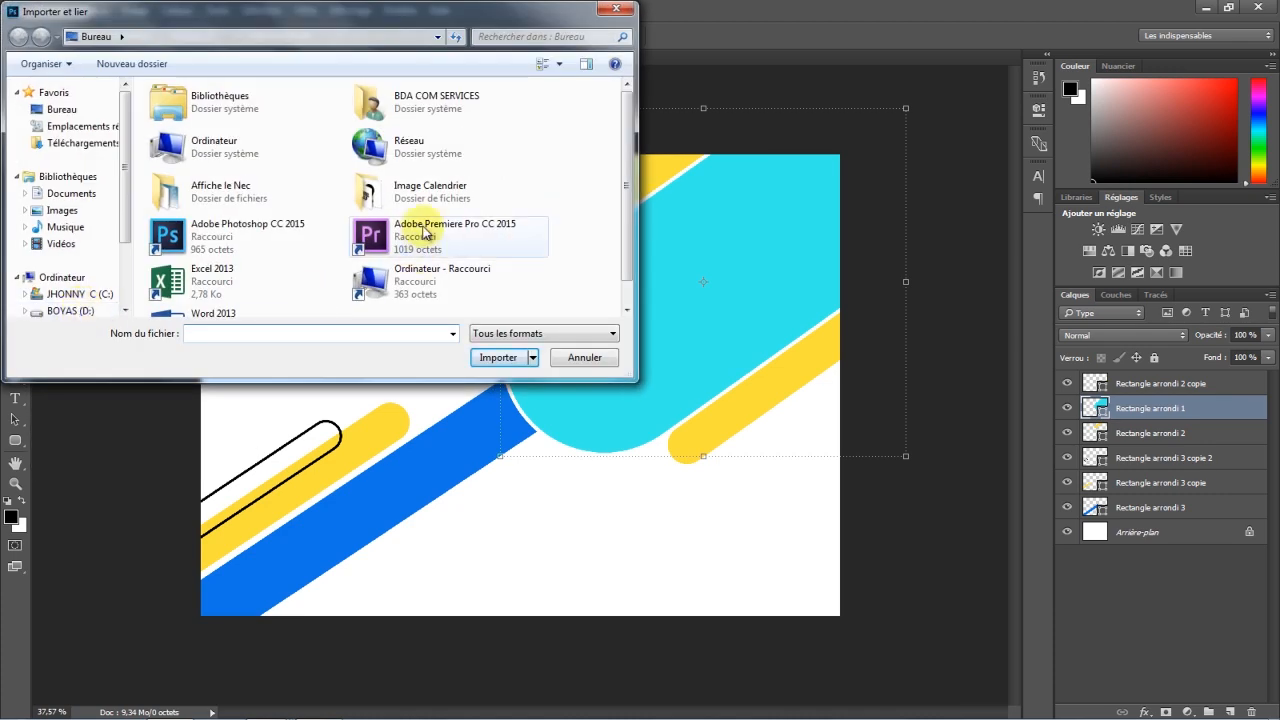
double_click(366, 196)
click(382, 138)
double_click(380, 126)
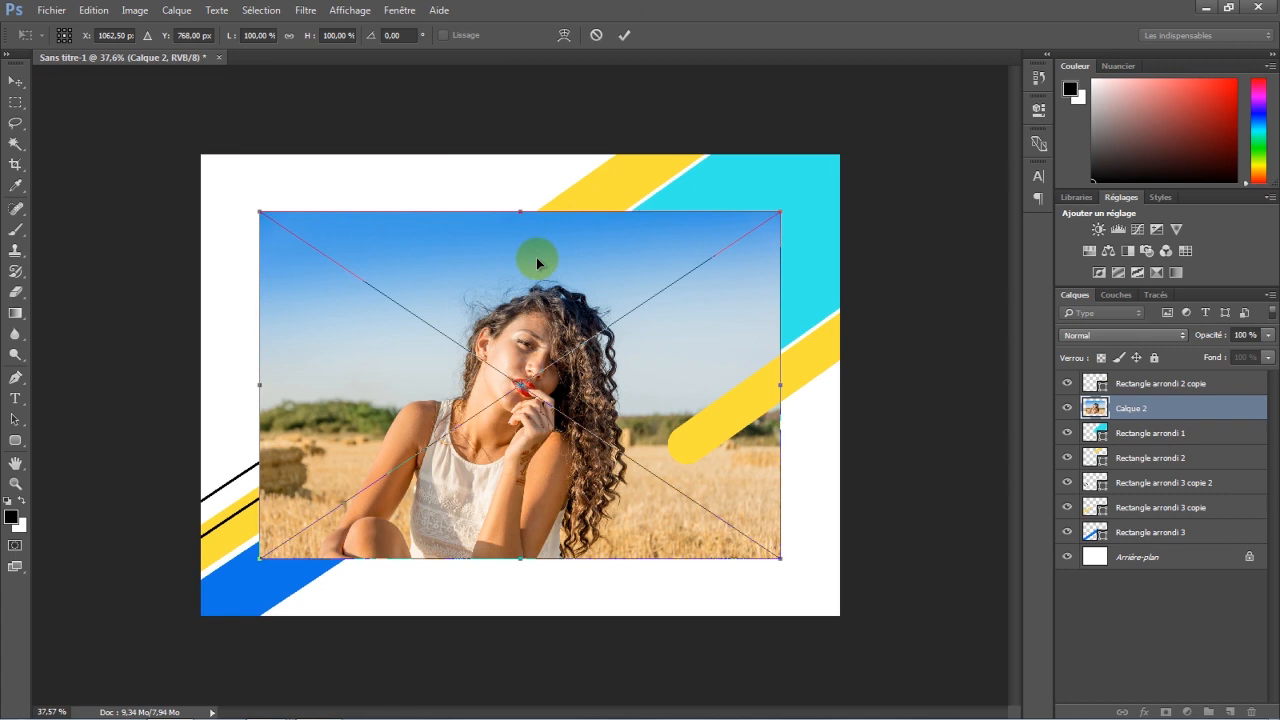
drag(536, 257, 711, 163)
click(624, 35)
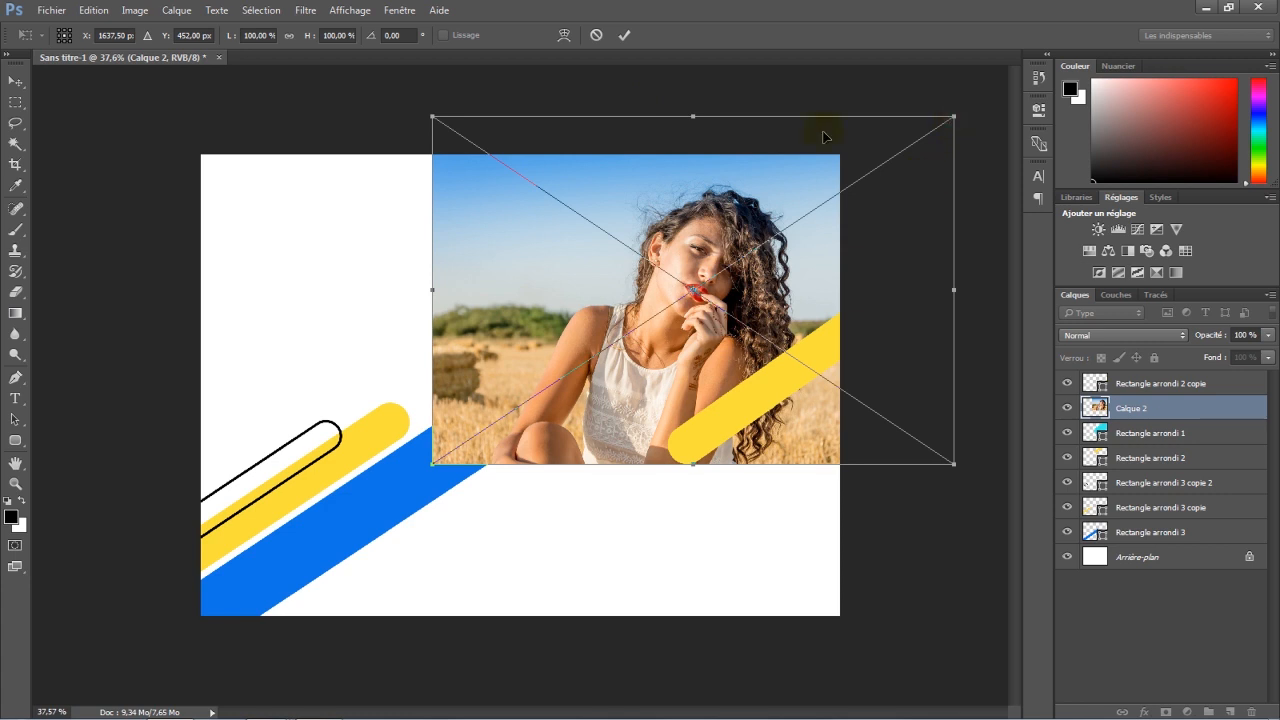
Scale the placed photo down proportionally and move it down so it covers the whole cyan rounded shape
click(290, 37)
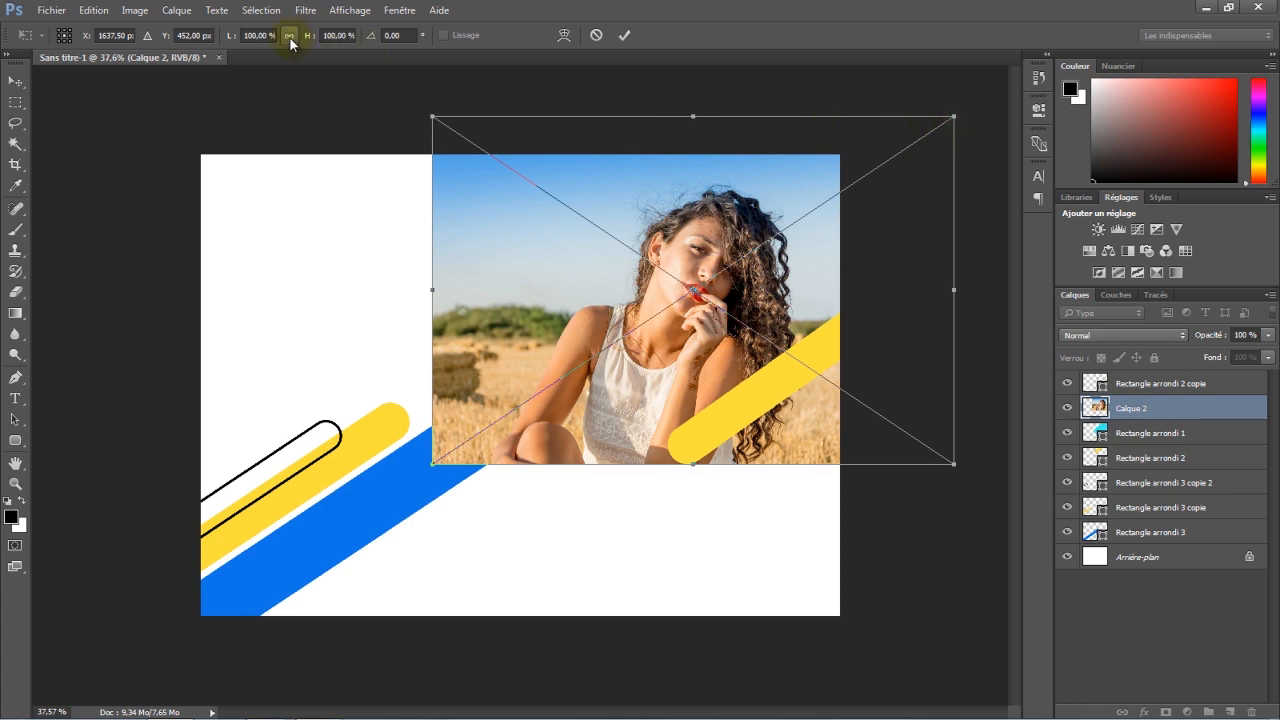
drag(308, 38, 300, 40)
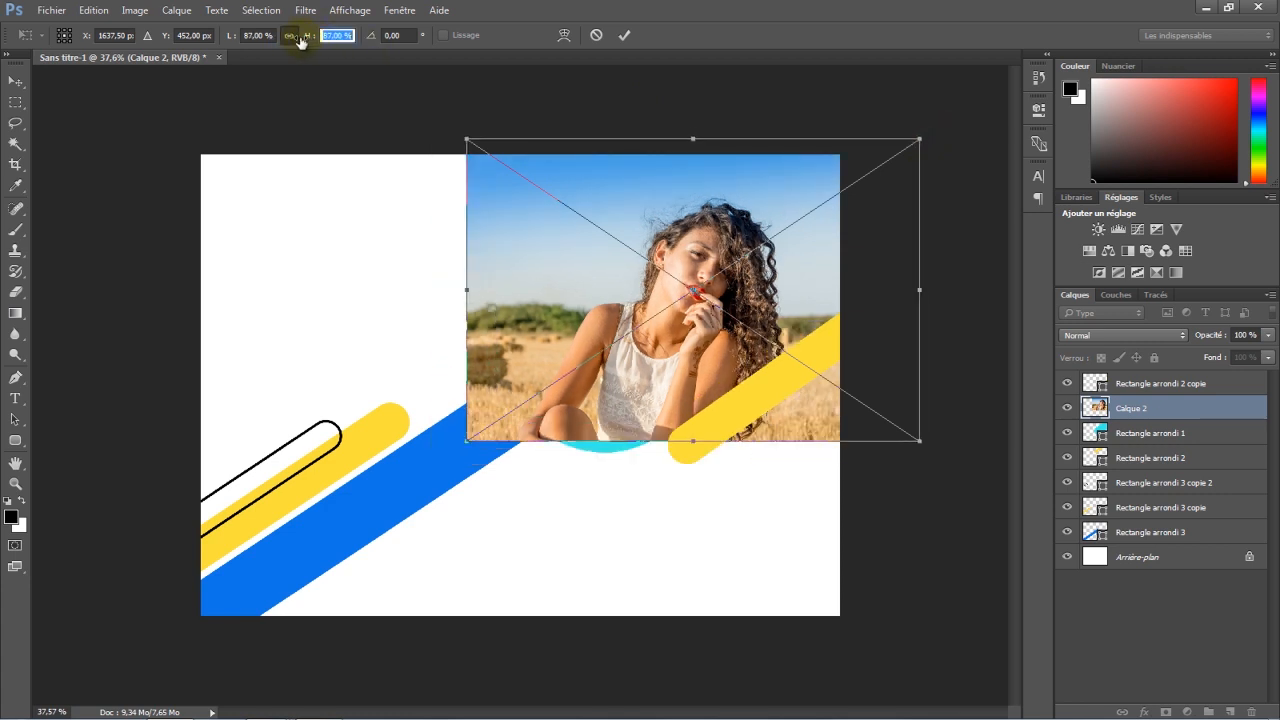
click(623, 35)
drag(691, 157, 692, 197)
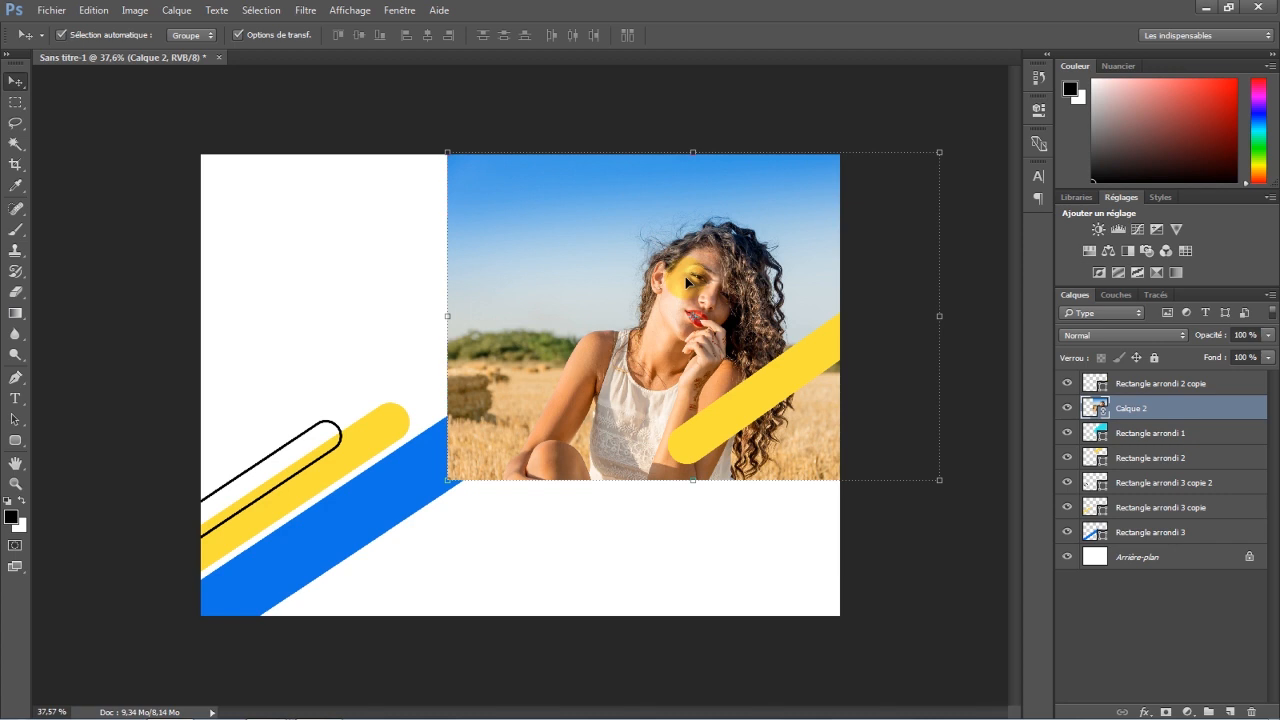
Clip the photo to the cyan rounded shape with a clipping mask and shift the photo up within it
right_click(1226, 408)
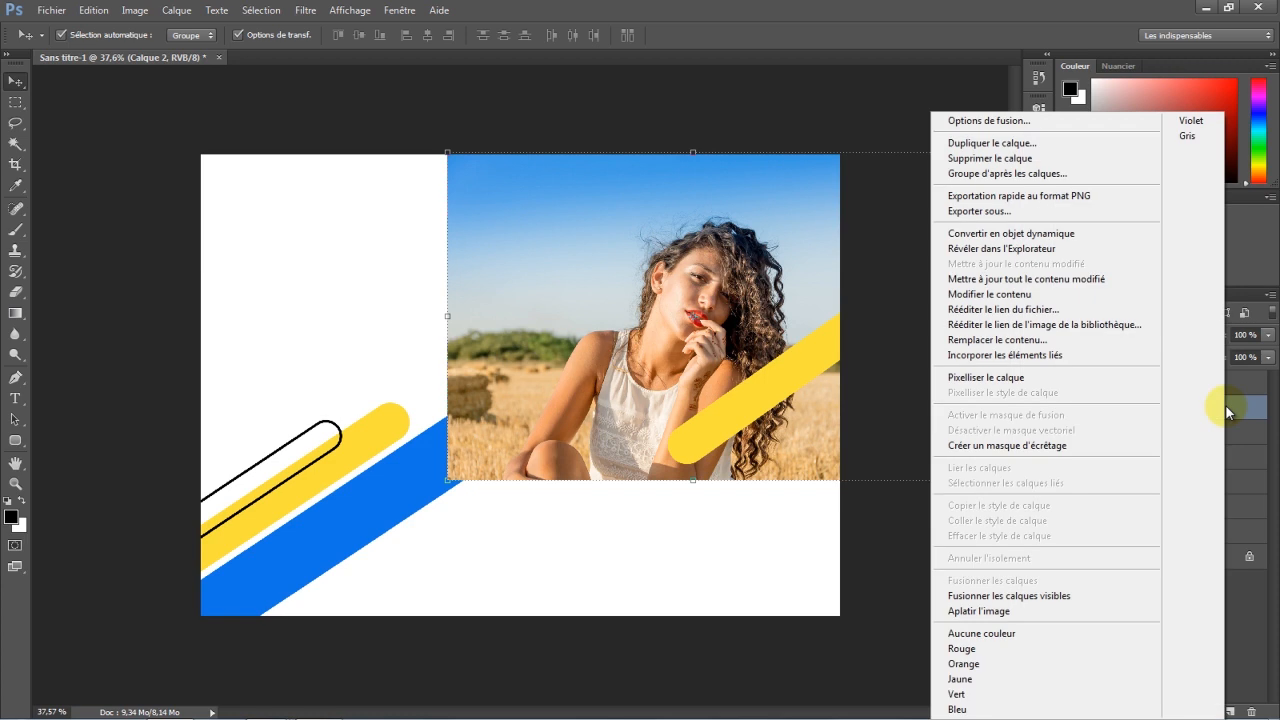
click(985, 451)
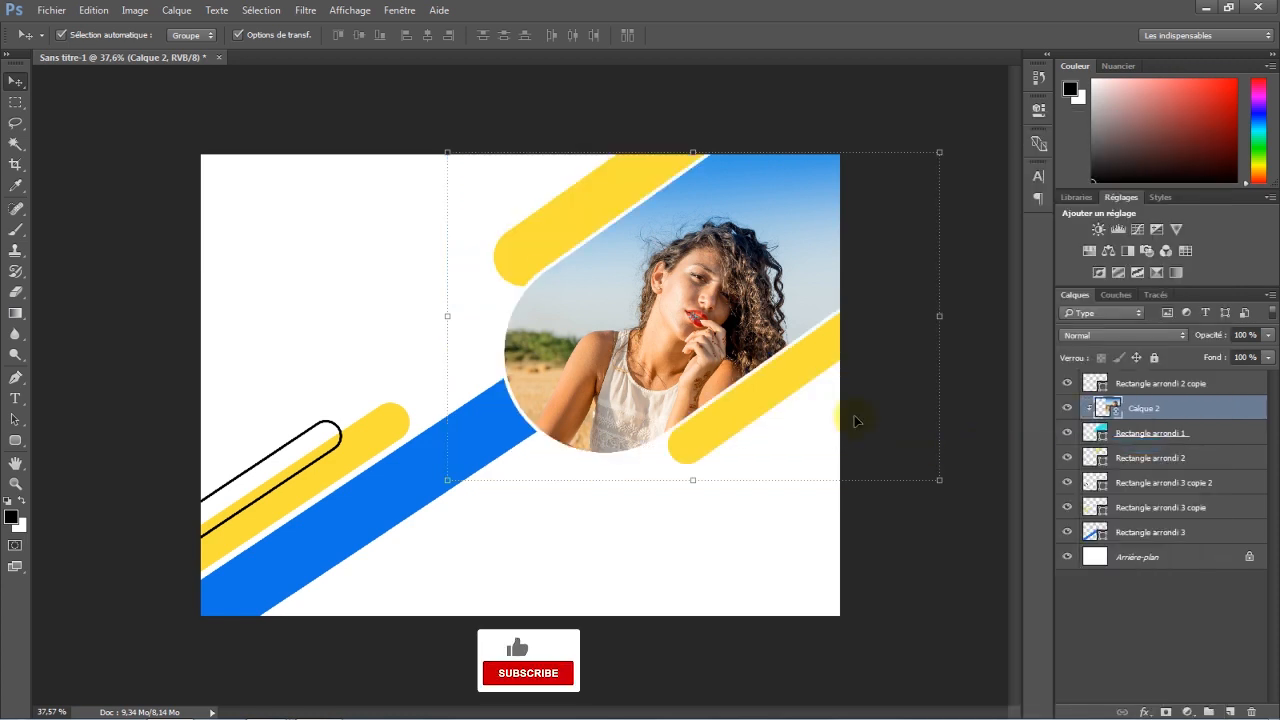
drag(711, 344, 704, 298)
click(909, 521)
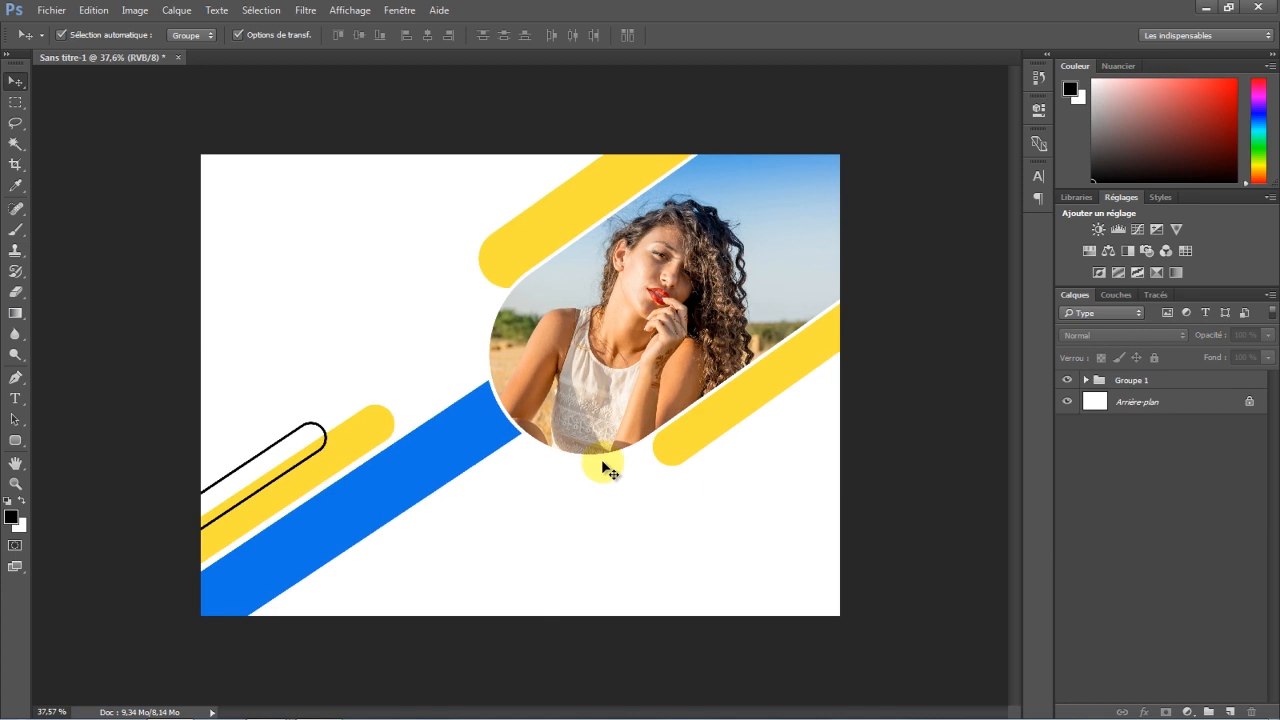
Set the text font to Nectar Regular and start a text line in the blank area beside the upper yellow bar
click(15, 398)
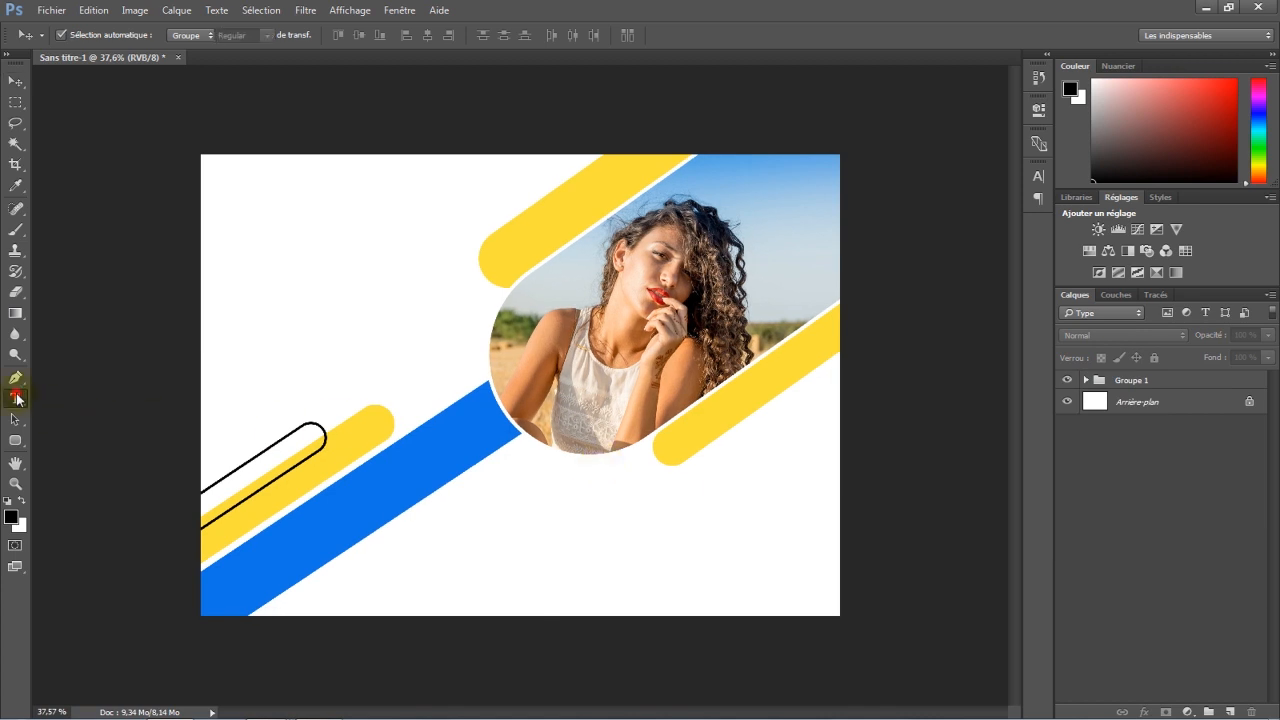
click(167, 35)
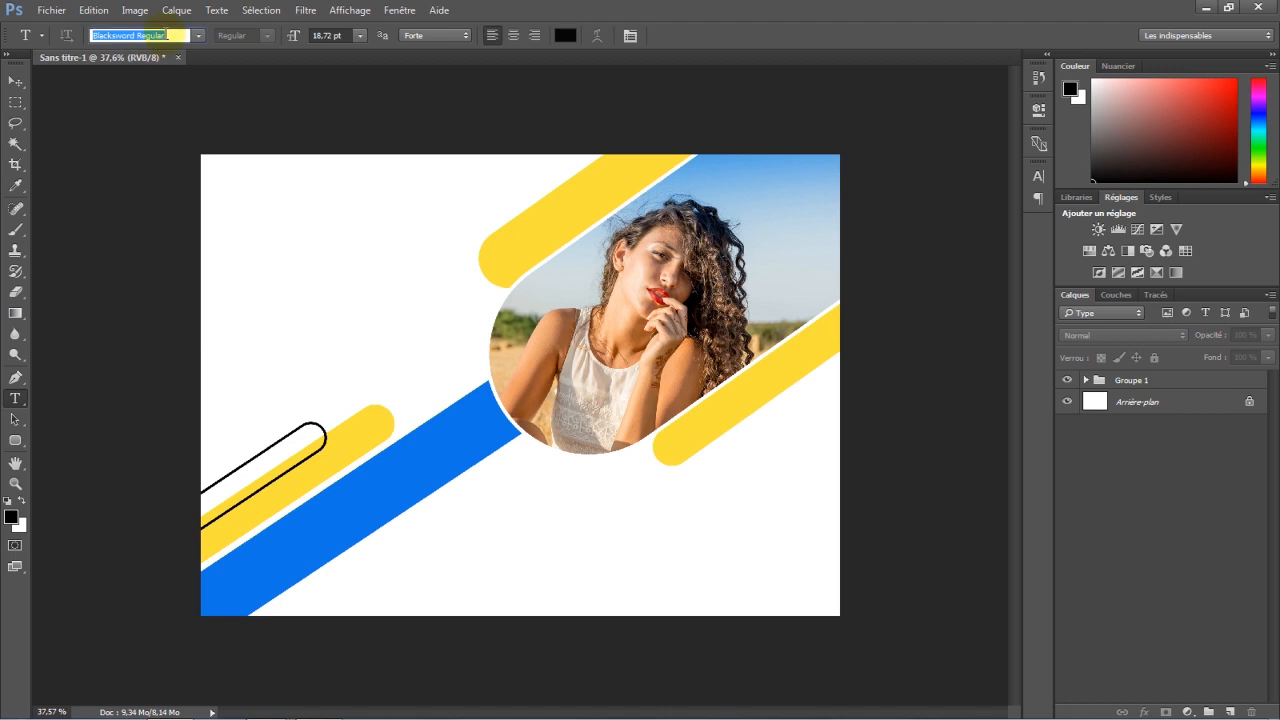
text(nectar)
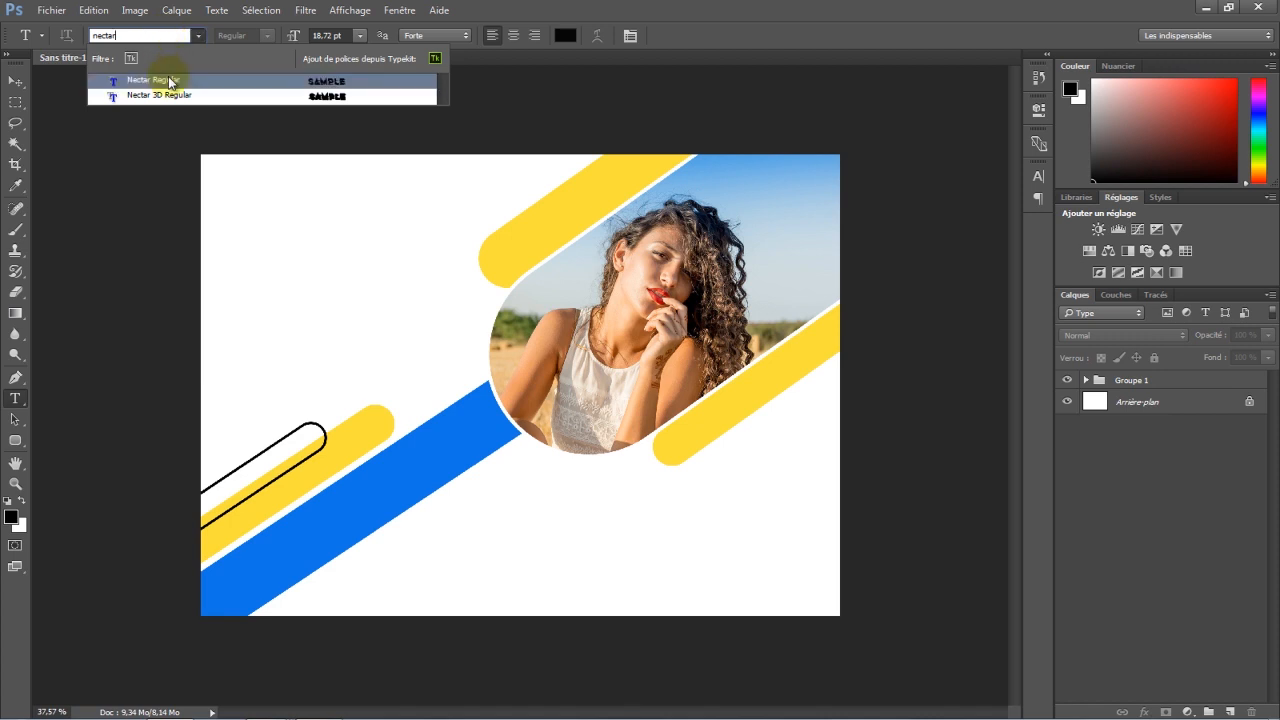
click(165, 78)
click(283, 247)
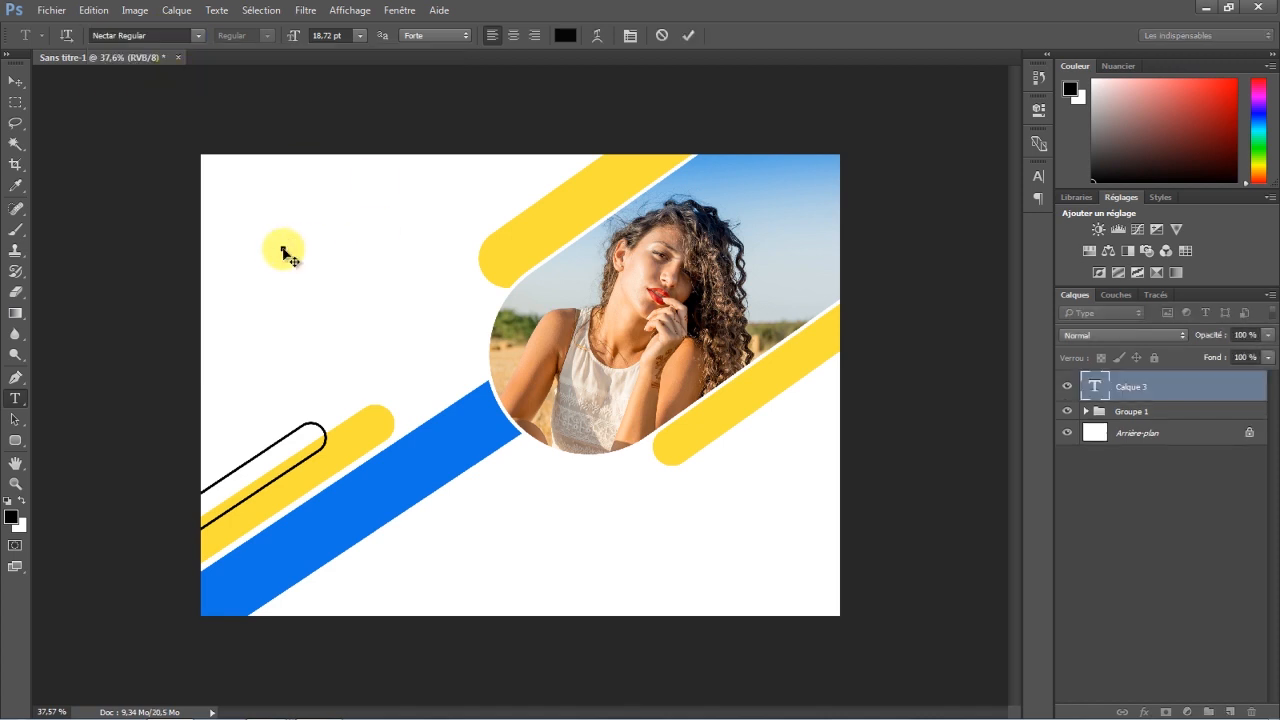
Set the new text's colour to a strong red, #de0606
click(566, 35)
click(1028, 279)
click(1008, 297)
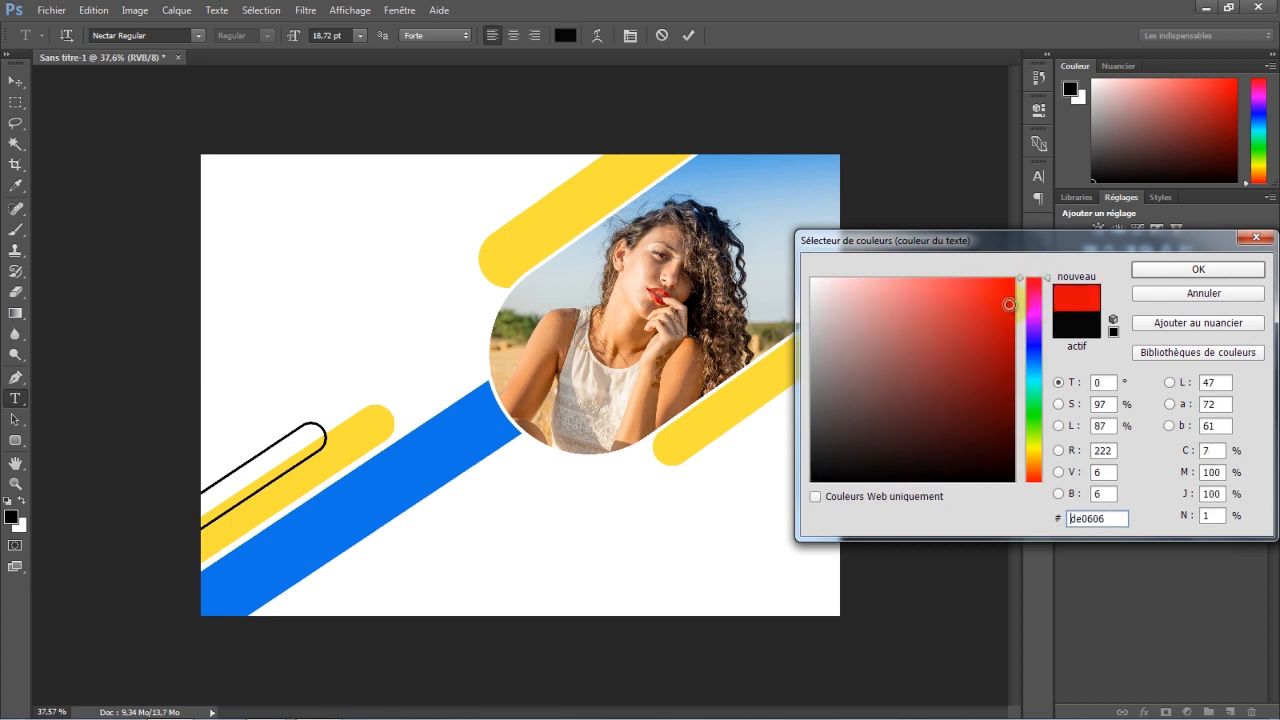
click(1198, 269)
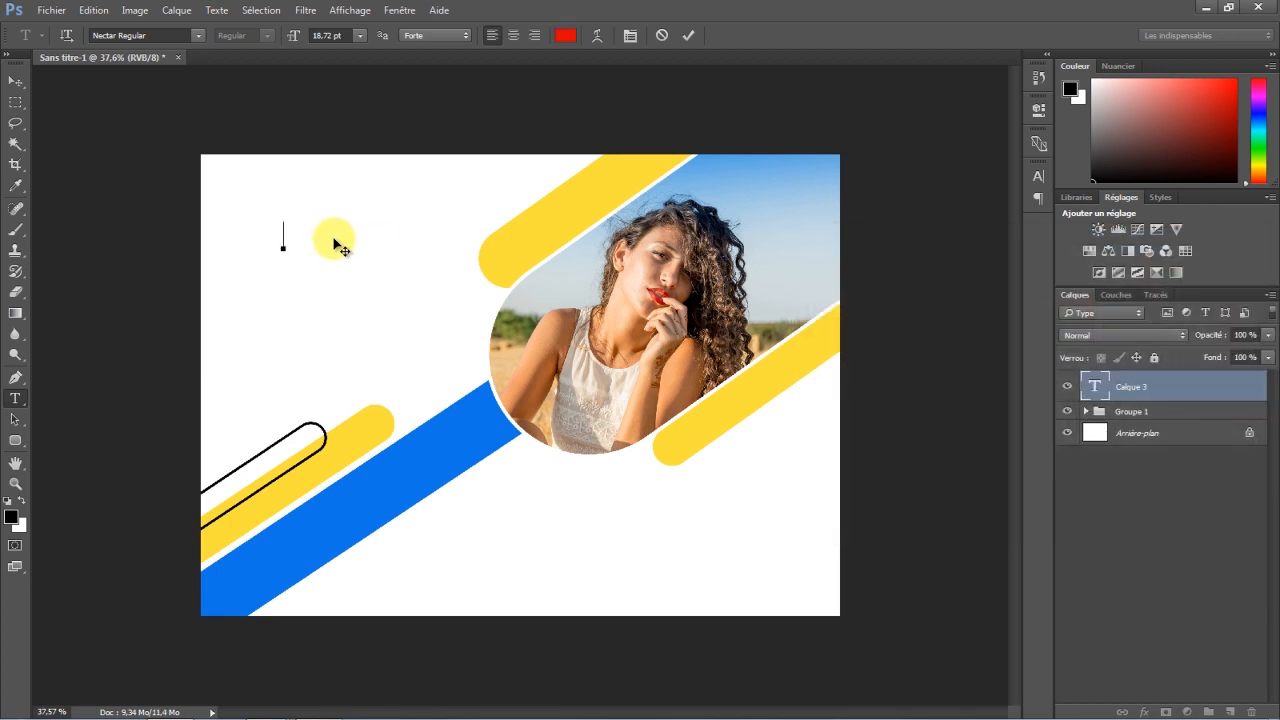
Write 2023 and move the text up close to the canvas's upper edge
text(023)
click(15, 81)
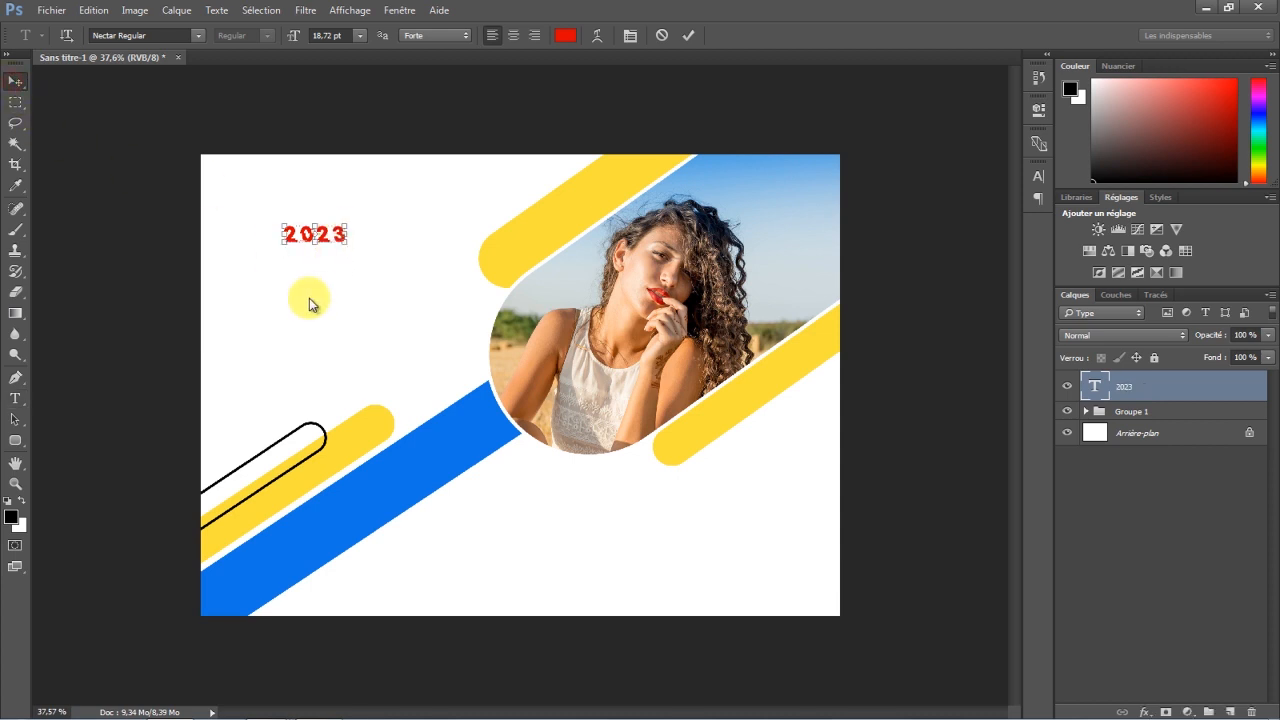
drag(319, 250, 363, 186)
click(742, 36)
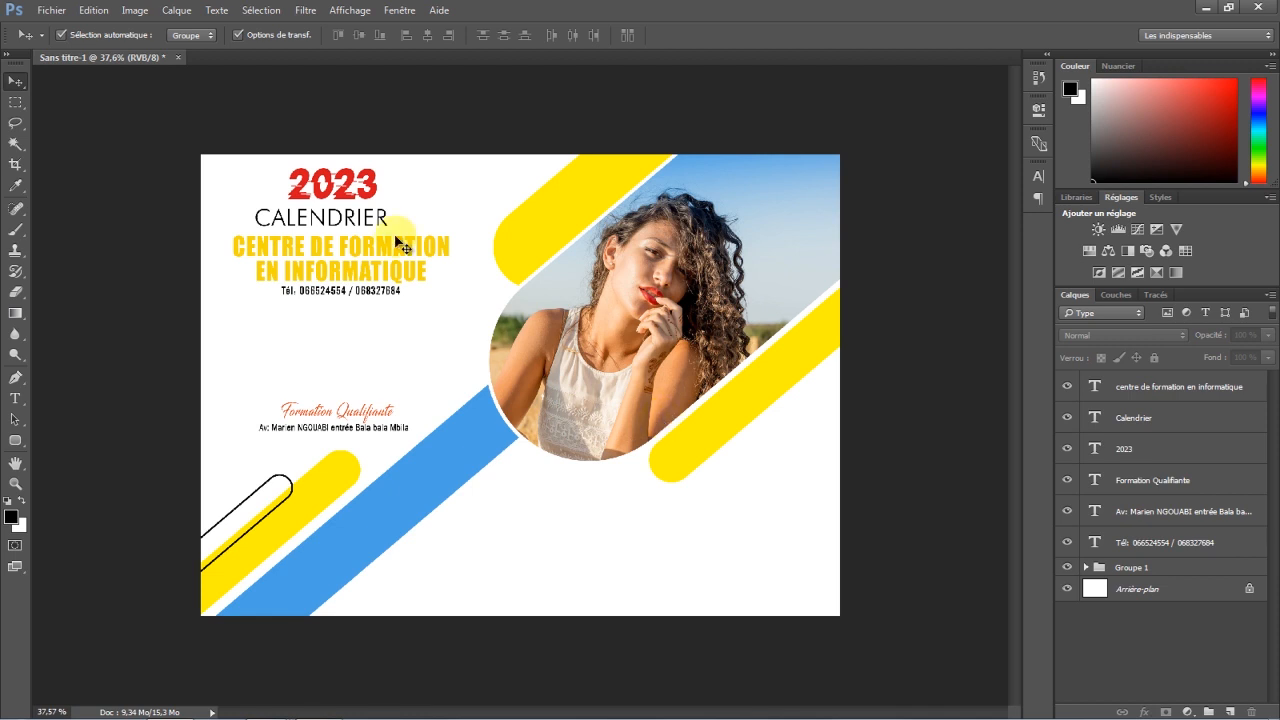
Place the reel-wild_49661-14 logo from the Image Calendrier folder as a linked image
click(51, 10)
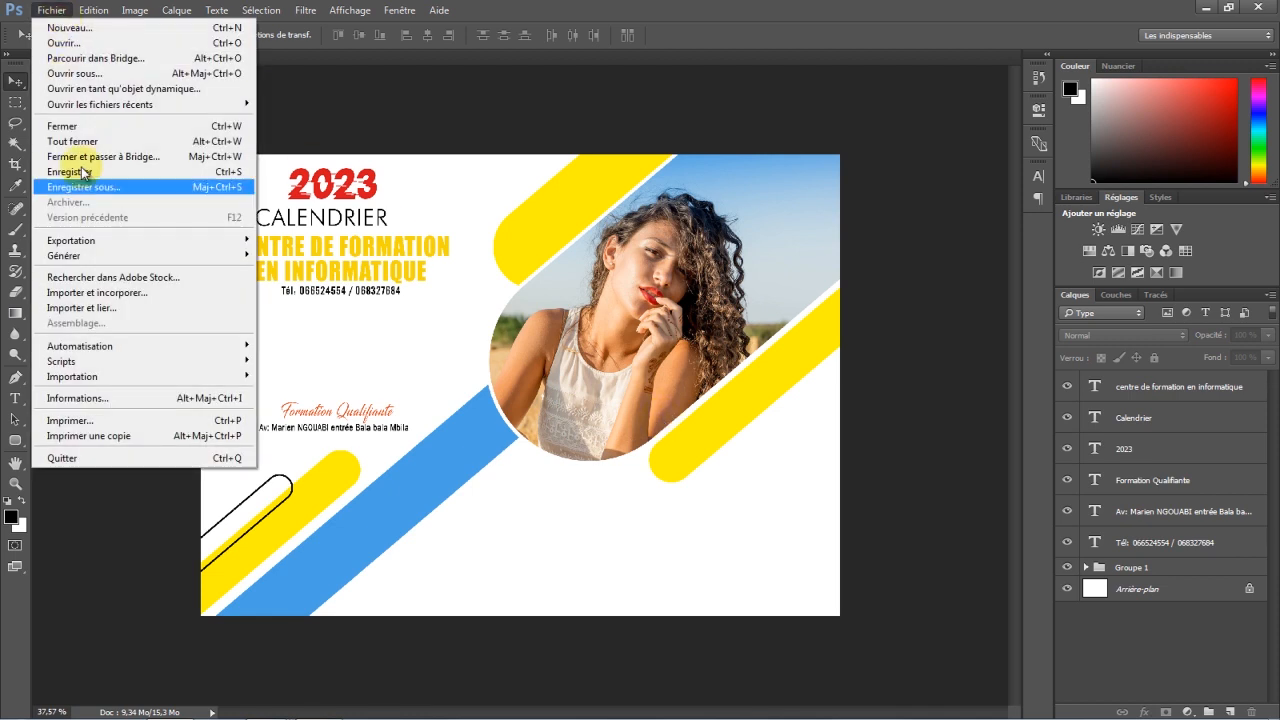
click(81, 308)
click(295, 220)
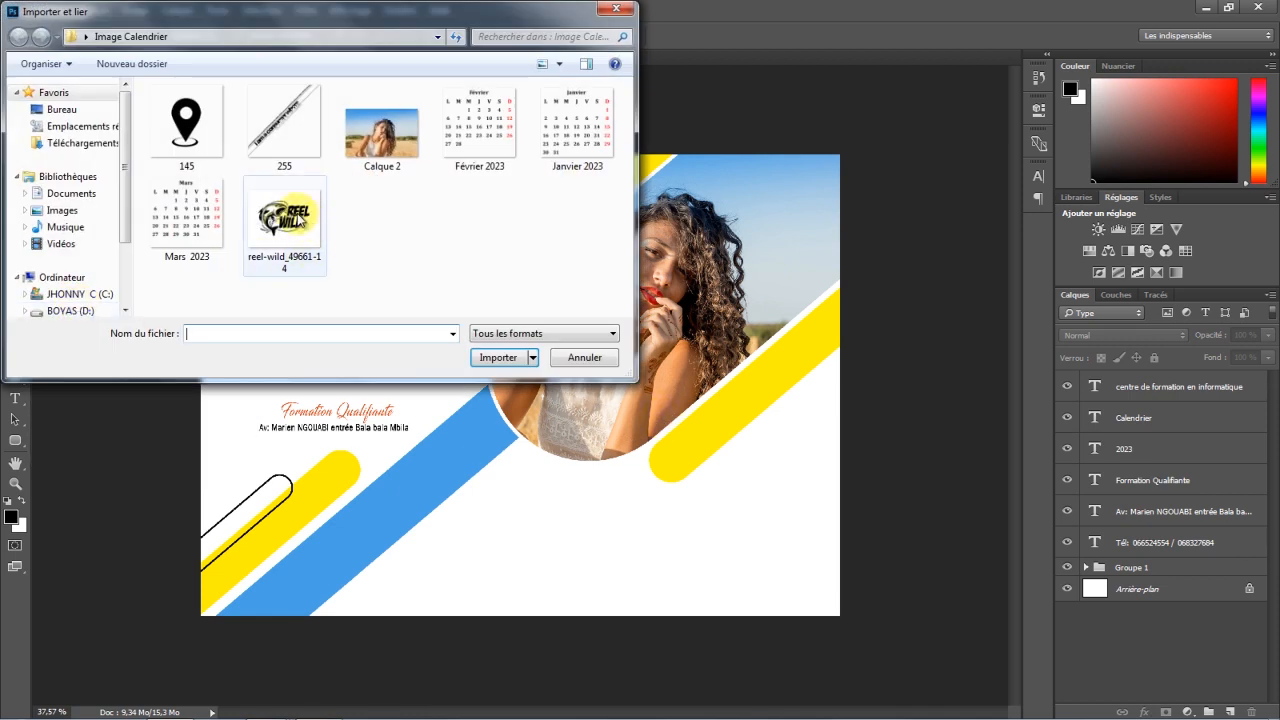
double_click(295, 220)
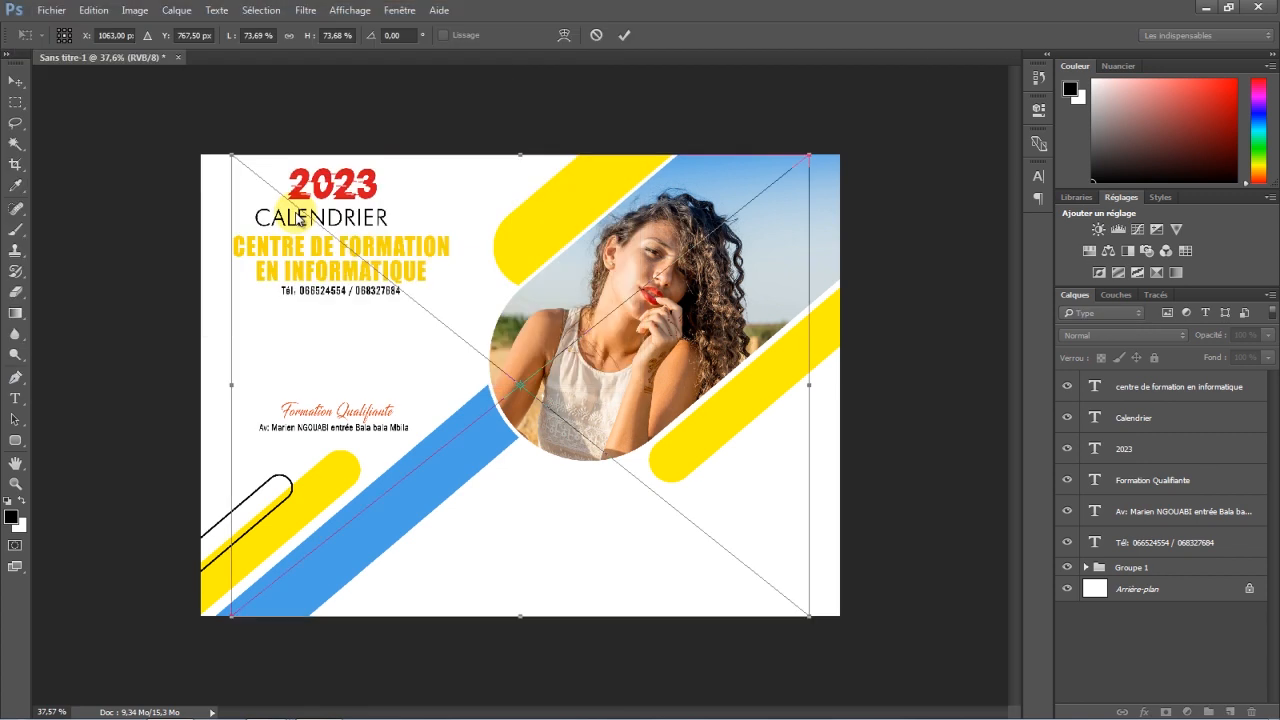
click(625, 37)
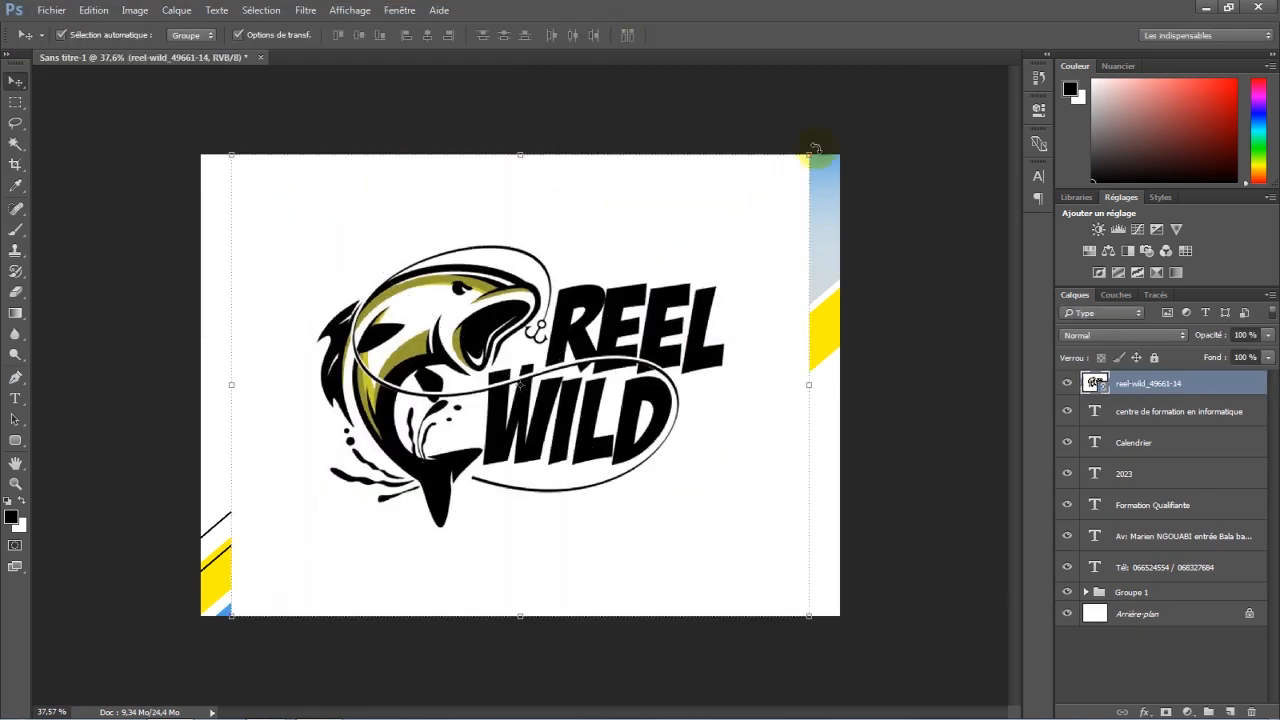
Scale the fish logo proportionally to 26.70% and move it beneath the training centre heading
key(ctrl+t)
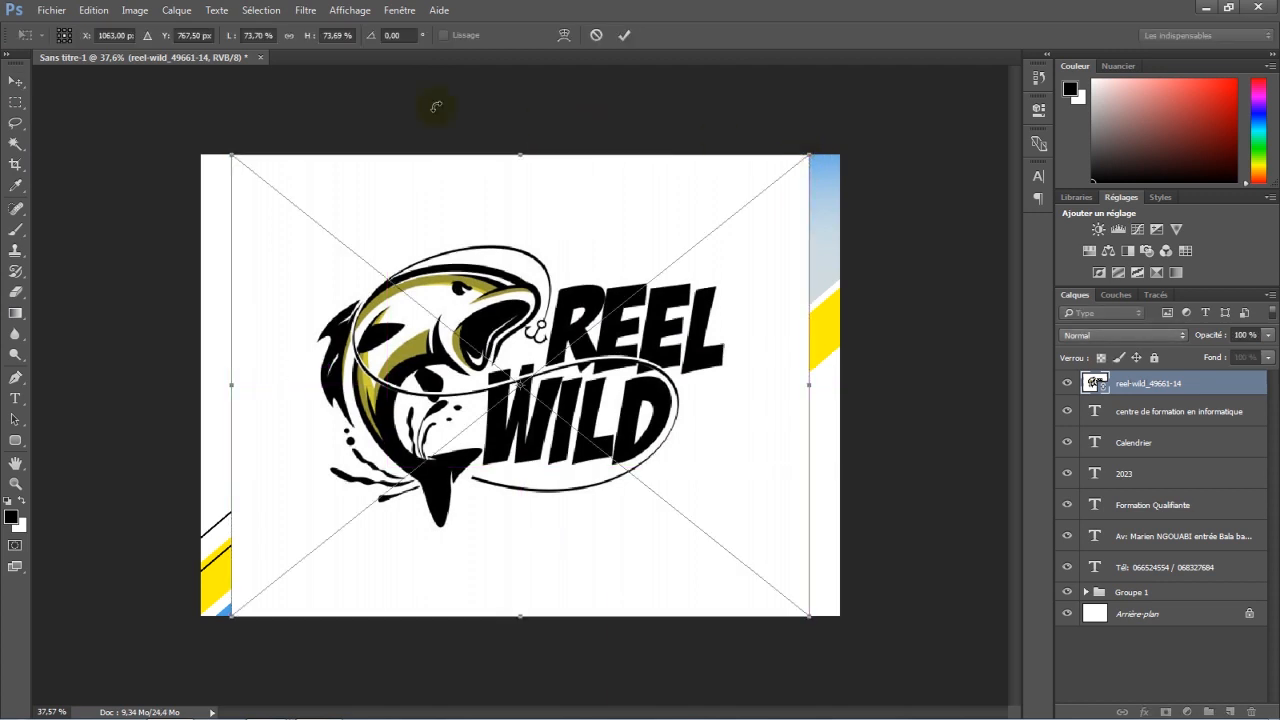
click(290, 42)
drag(307, 40, 278, 47)
drag(520, 330, 344, 304)
drag(306, 44, 305, 45)
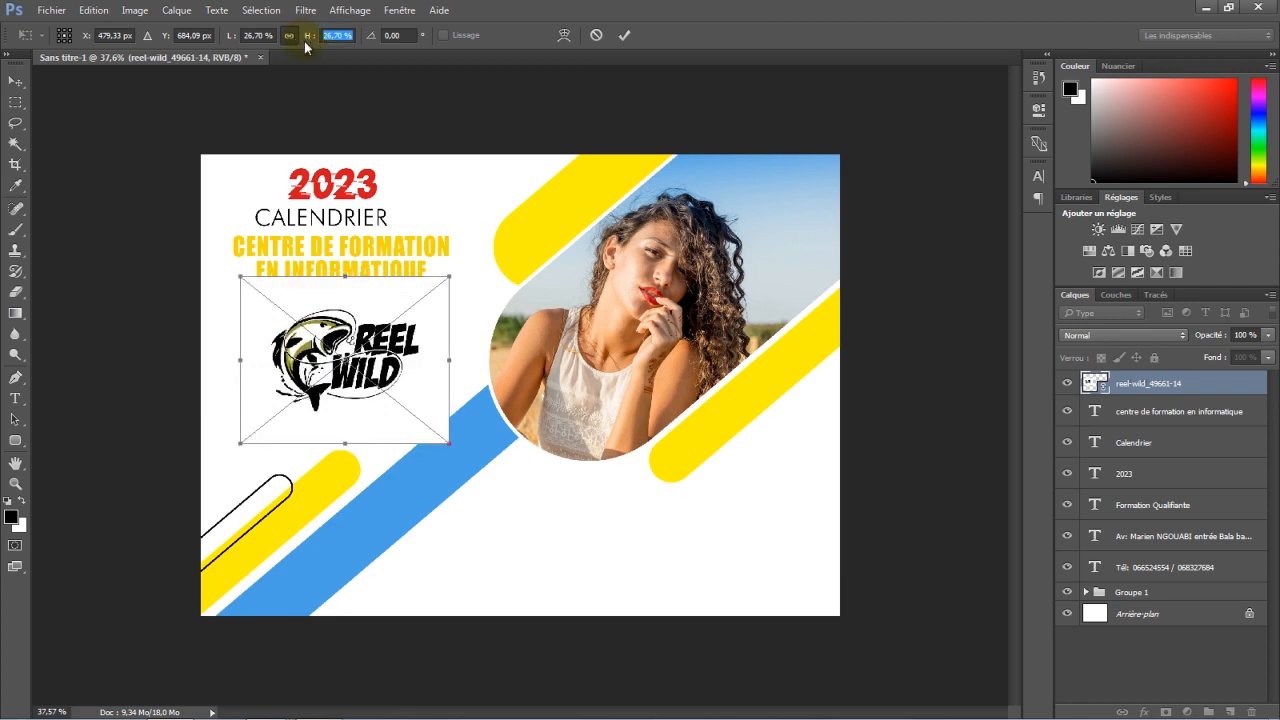
click(625, 35)
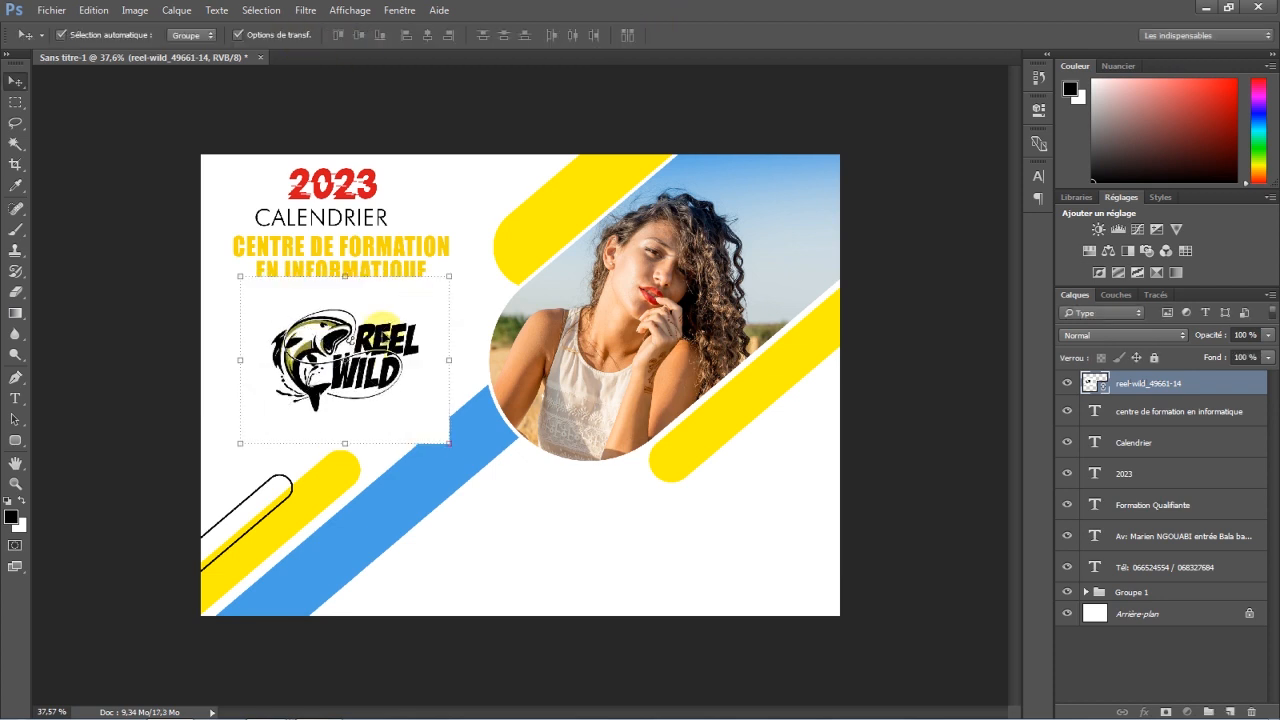
Move the logo layer directly above the background layer and shift the logo slightly left between the phone line and the tagline
drag(1228, 380, 1194, 605)
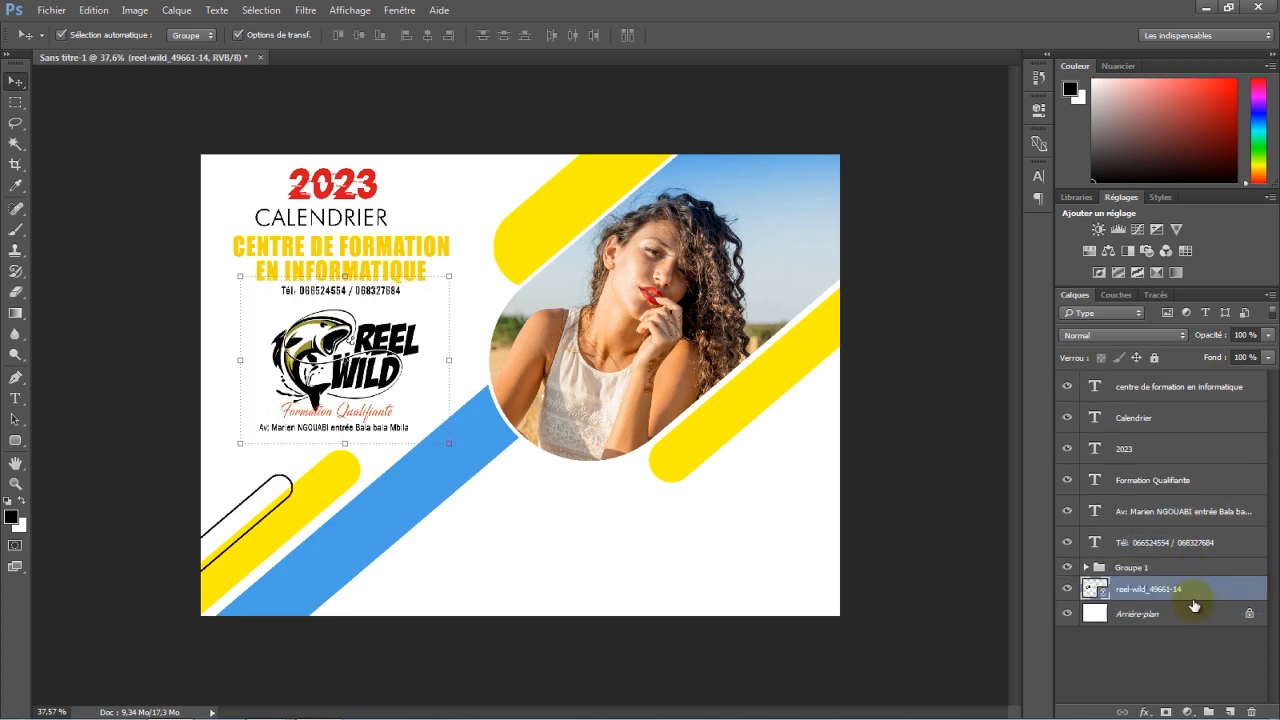
drag(513, 372, 449, 277)
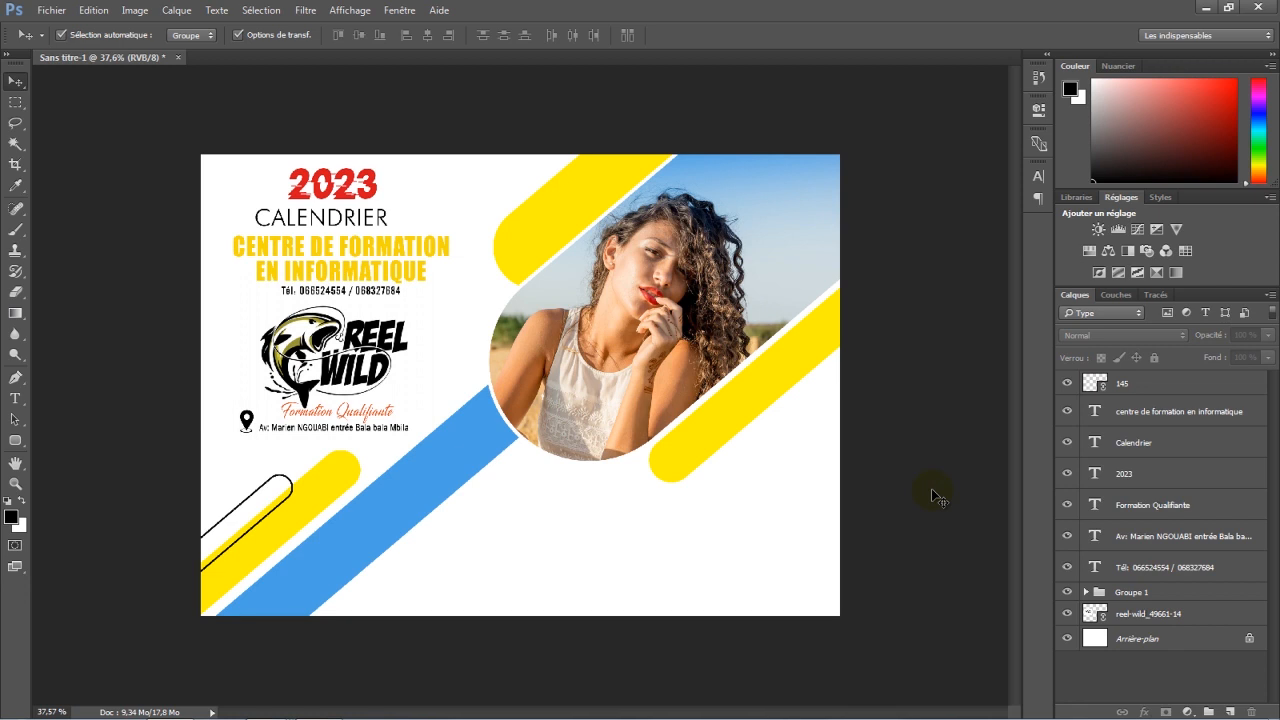
Group the location pin layer 145 and all the text layers, and toggle the new group's visibility to check its contents
shift+click(1123, 387)
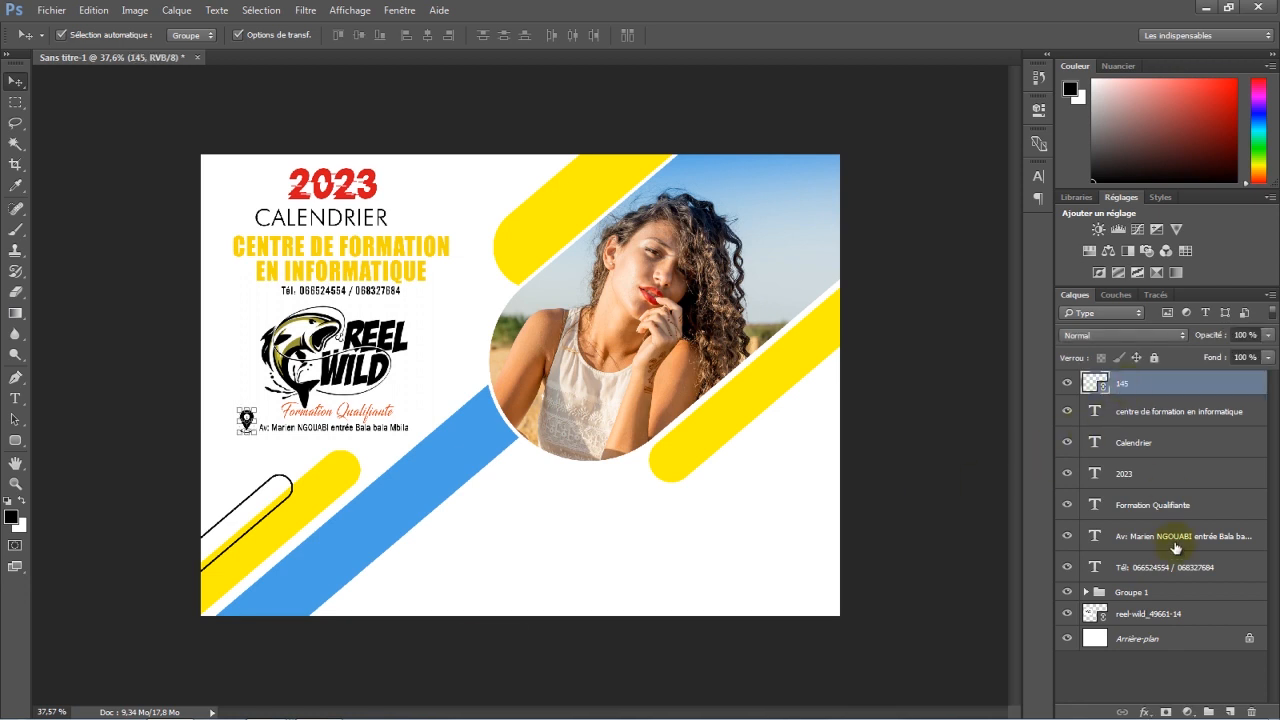
shift+click(1212, 568)
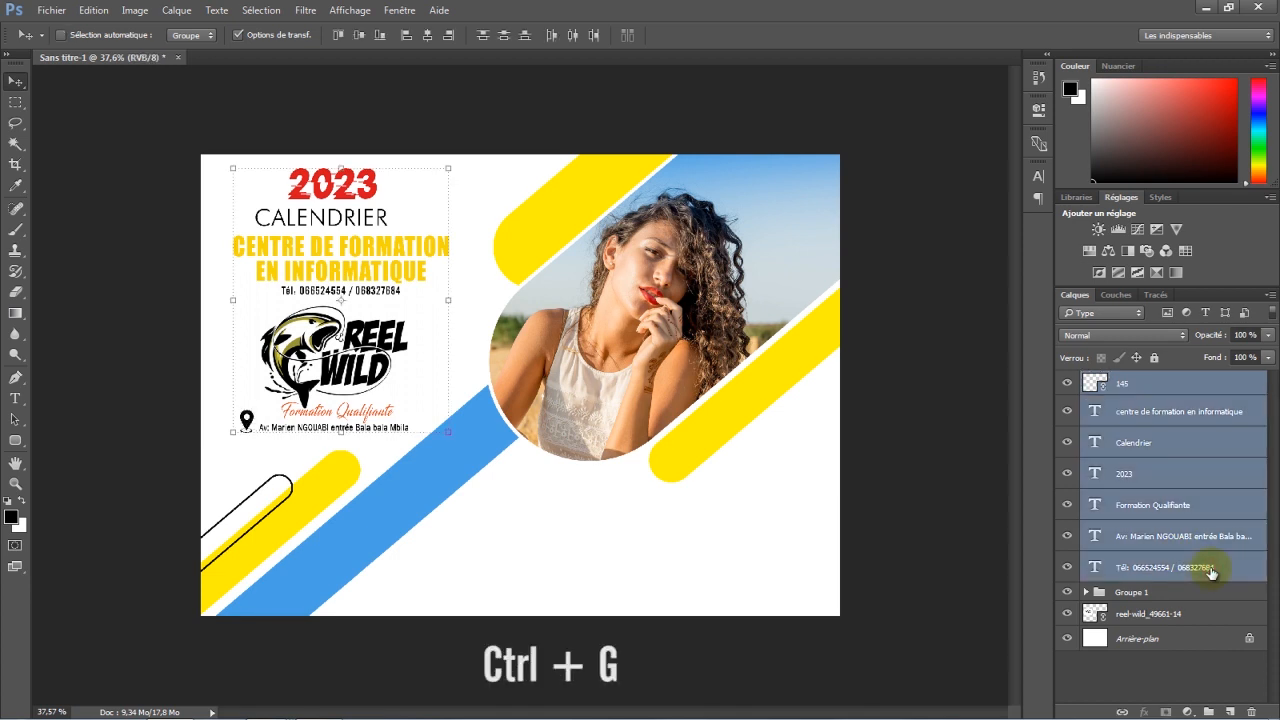
key(ctrl+g)
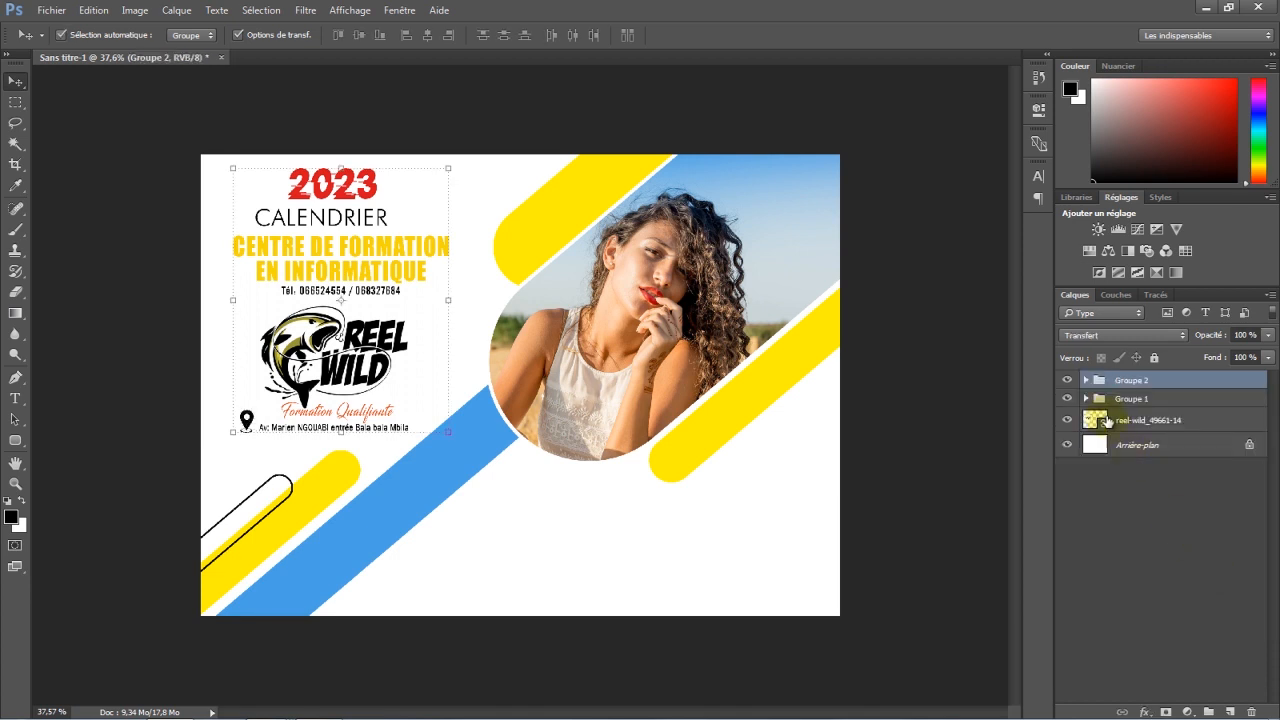
click(1067, 381)
click(1067, 381)
click(948, 416)
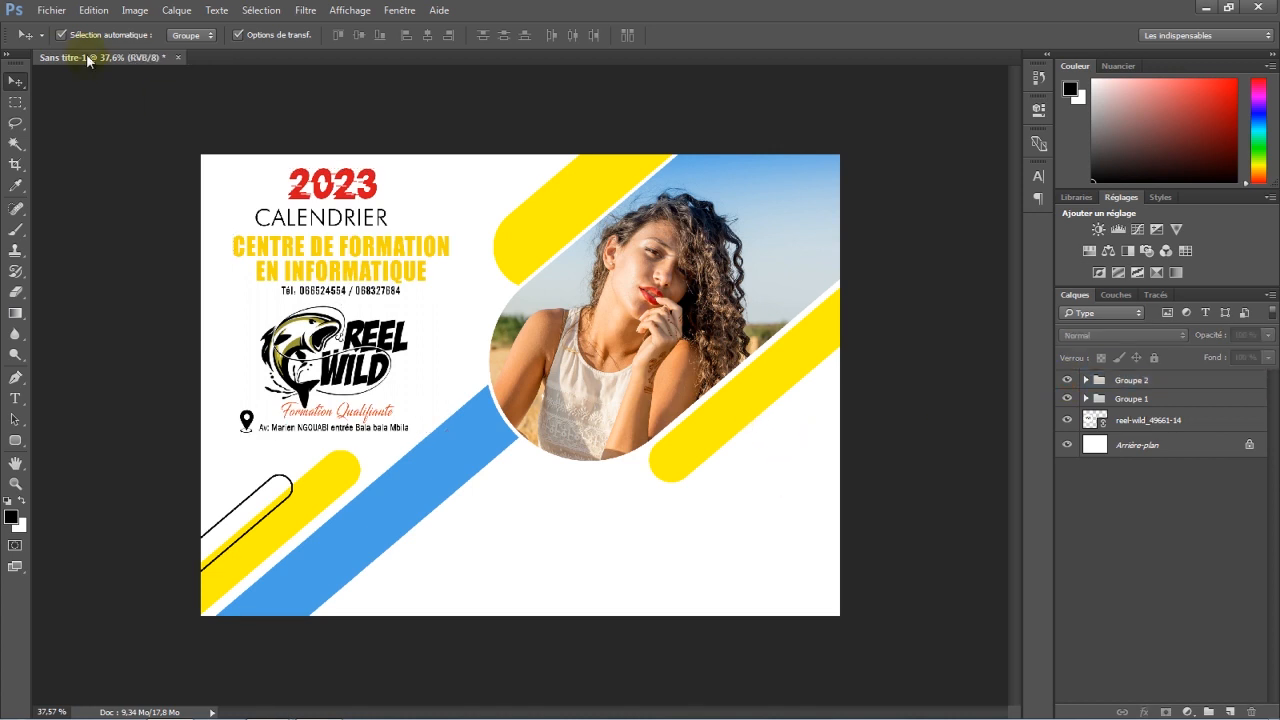
Place the January calendar grid, file 01 from the Image Calendrier folder, as a linked image at 100% scale
click(52, 11)
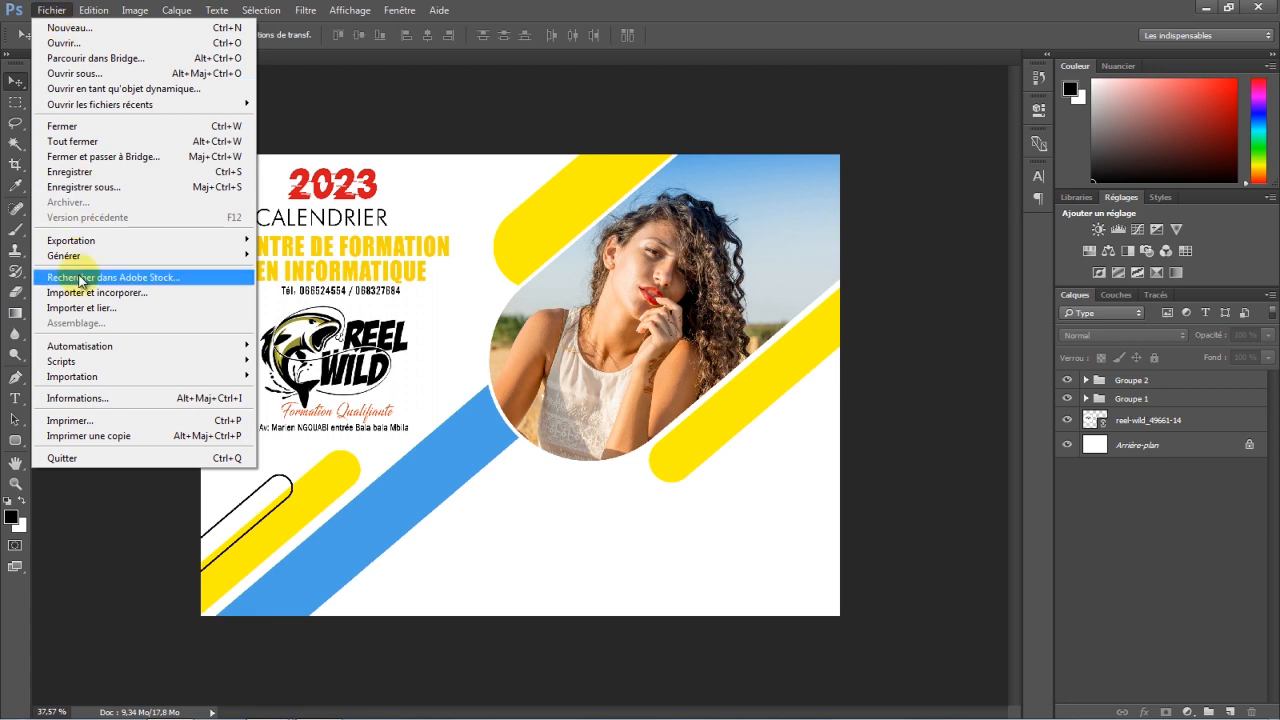
click(78, 307)
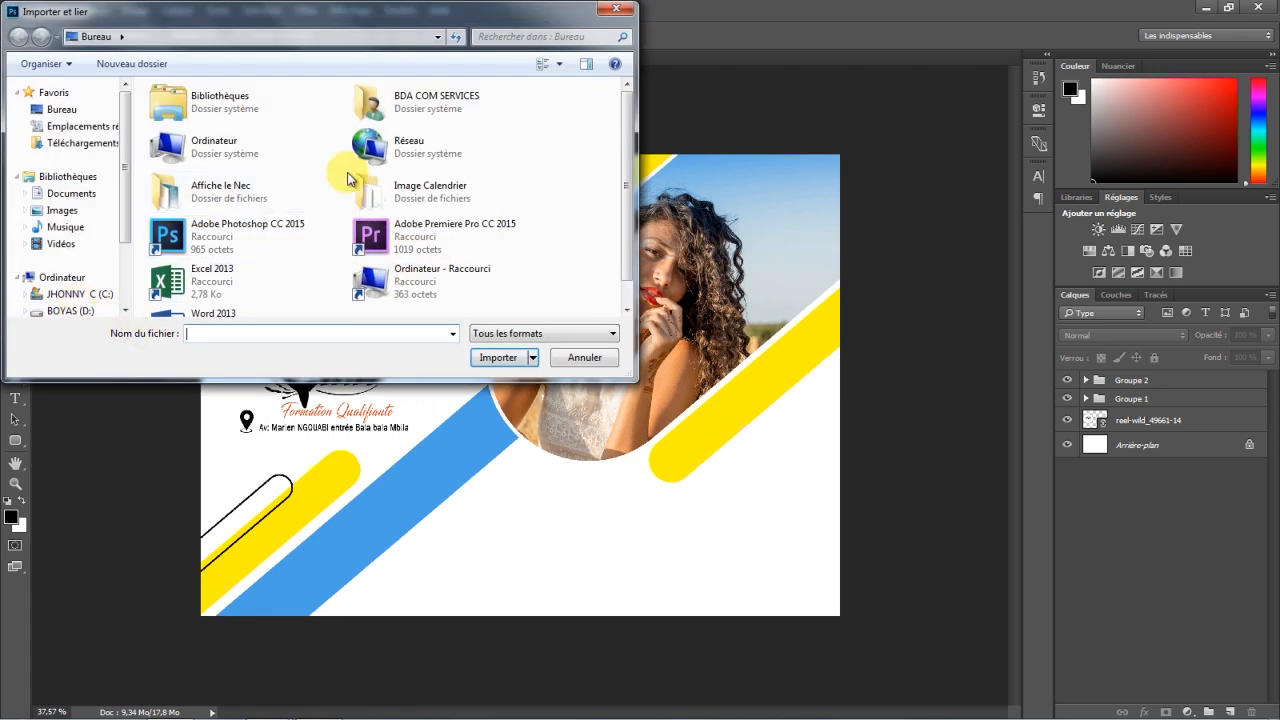
double_click(398, 189)
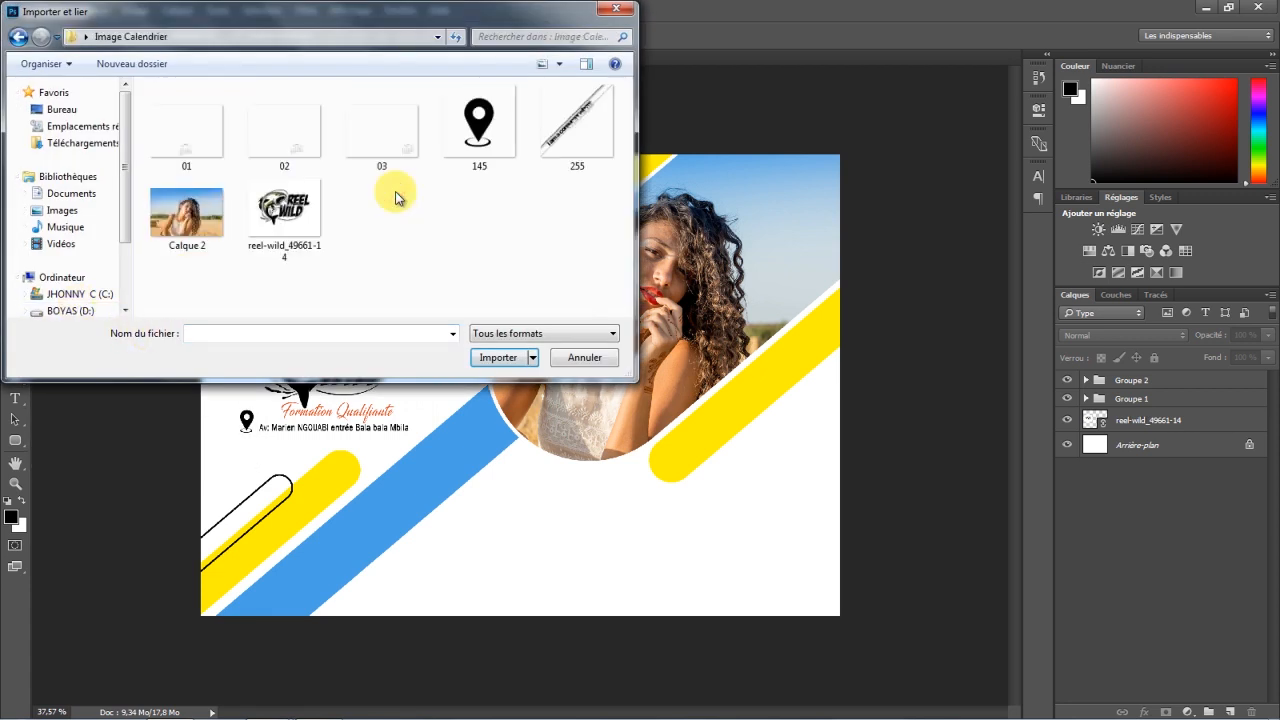
double_click(187, 150)
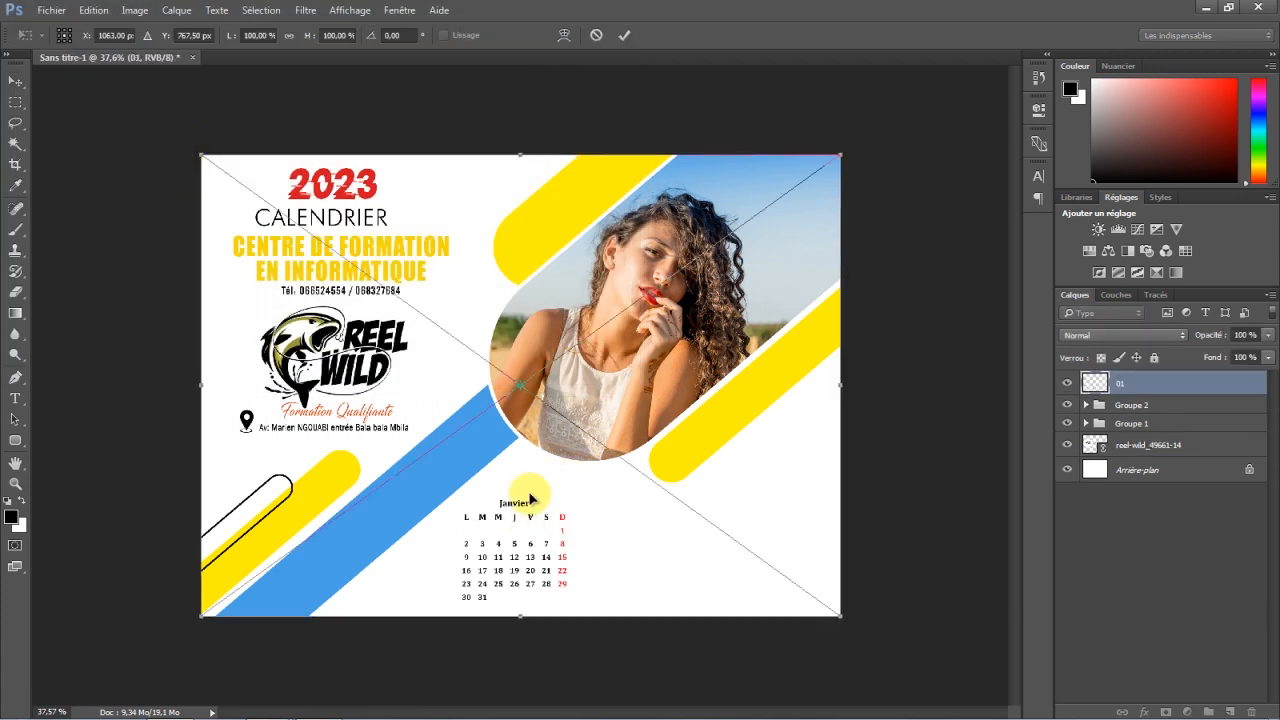
click(623, 36)
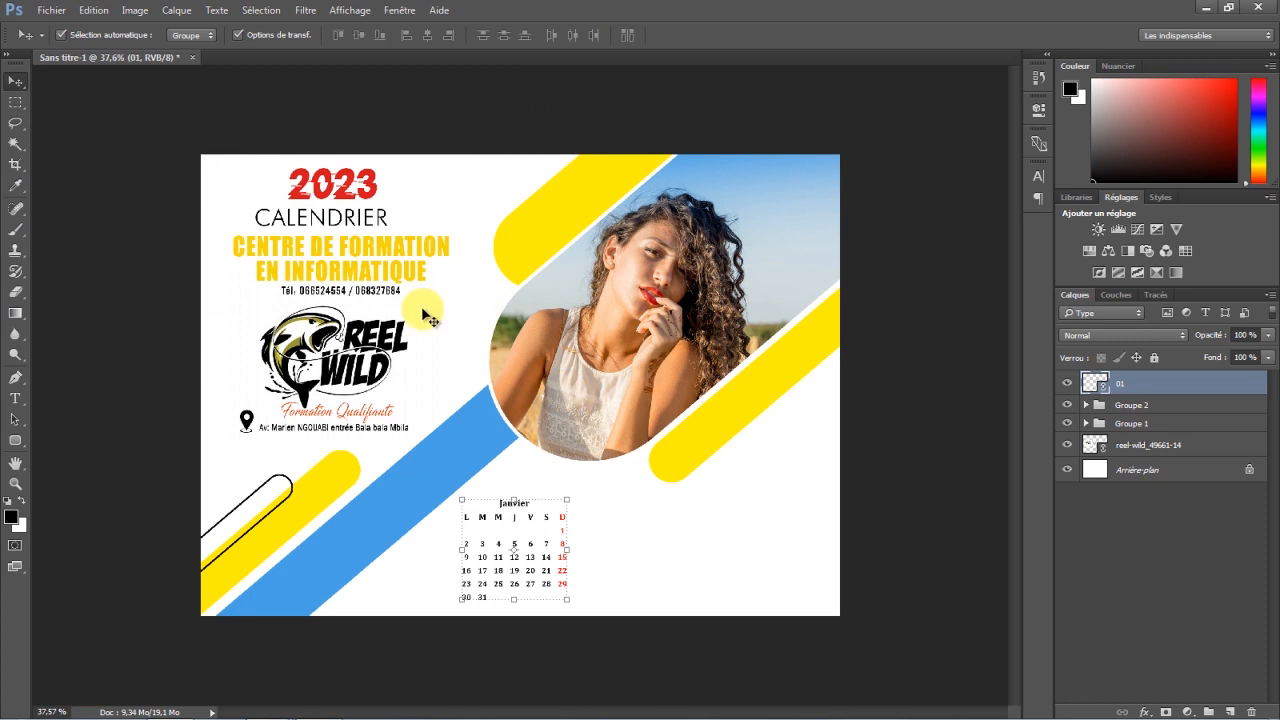
Place the February and March calendar grids, files 02 and 03 from the Image Calendrier folder, as linked images at 100% scale
click(47, 10)
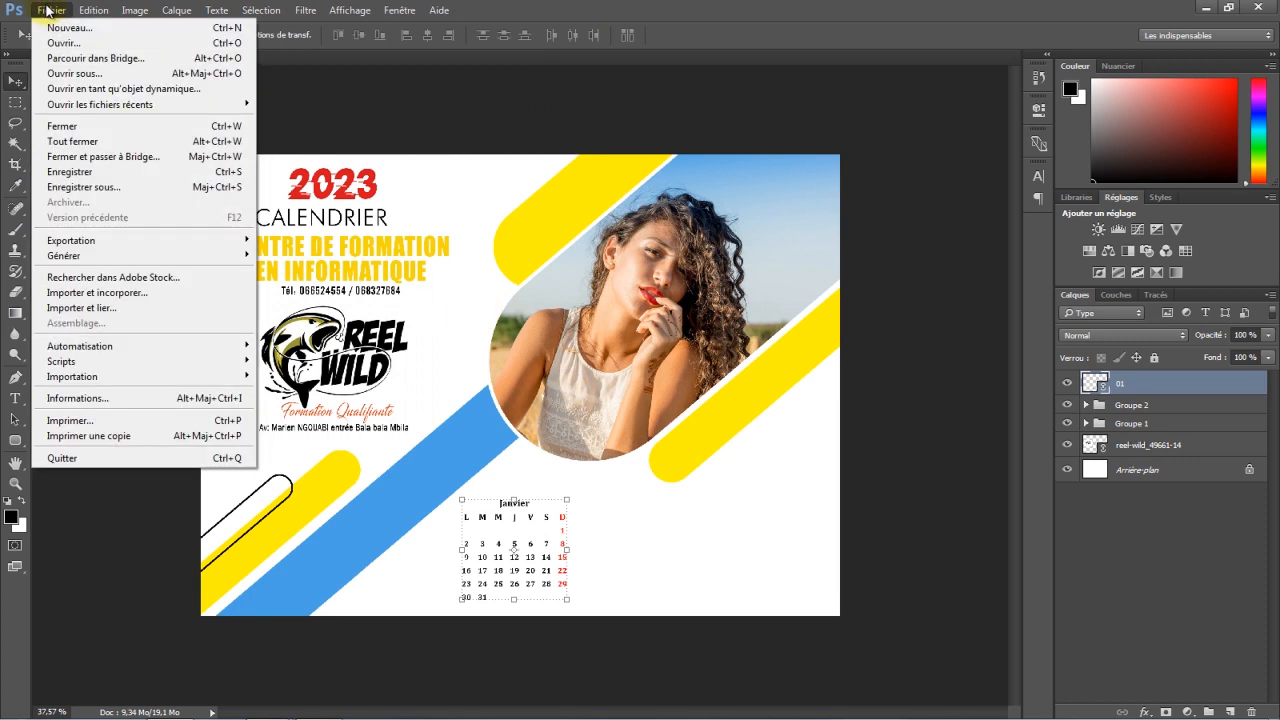
click(79, 308)
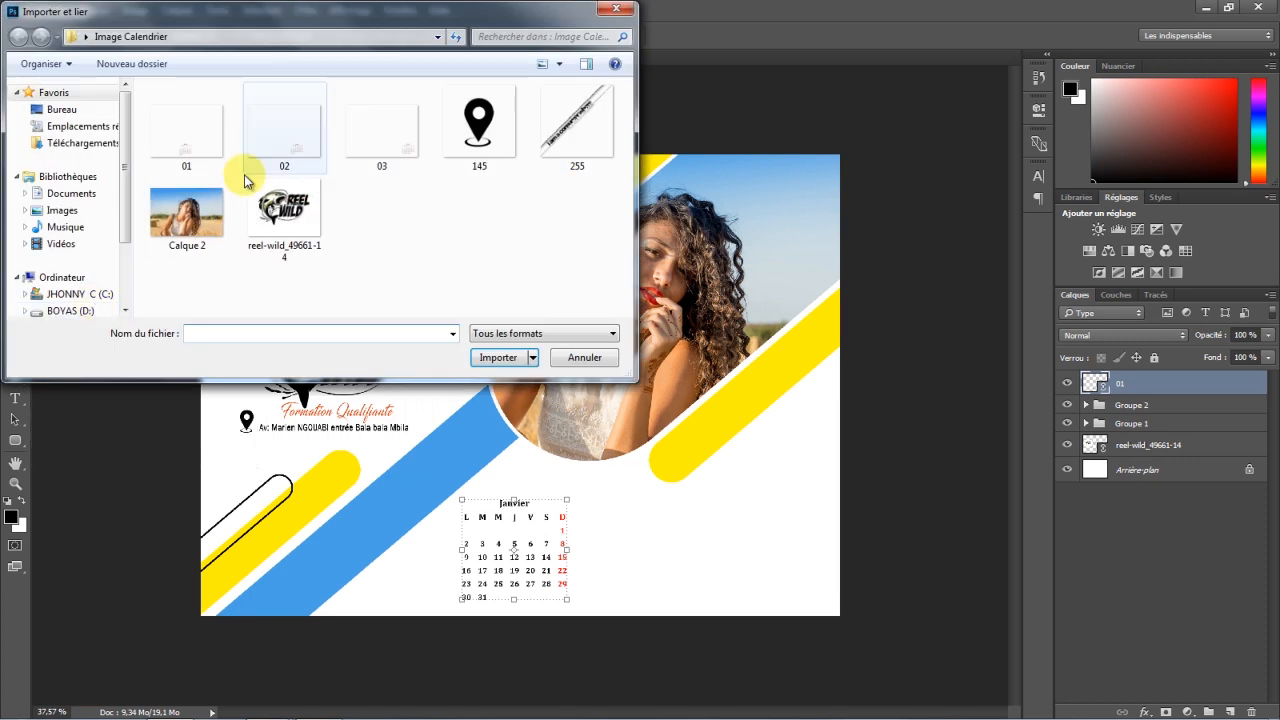
double_click(265, 140)
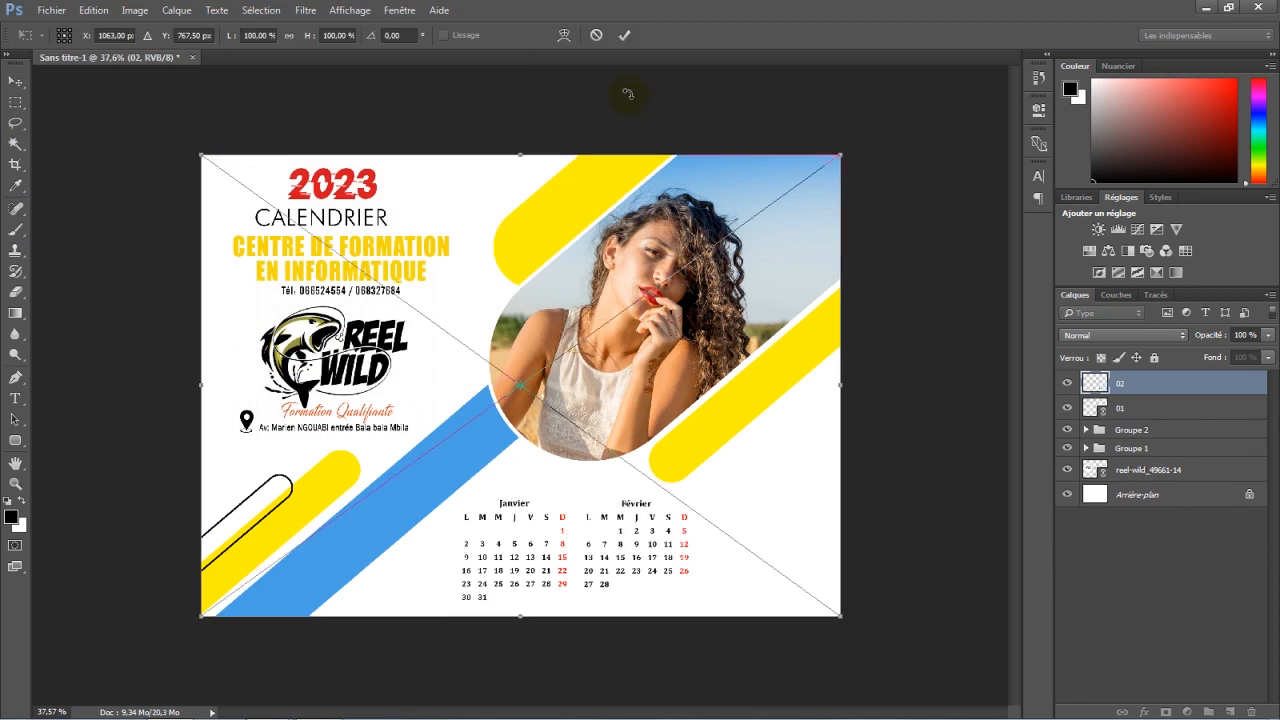
click(623, 36)
click(51, 10)
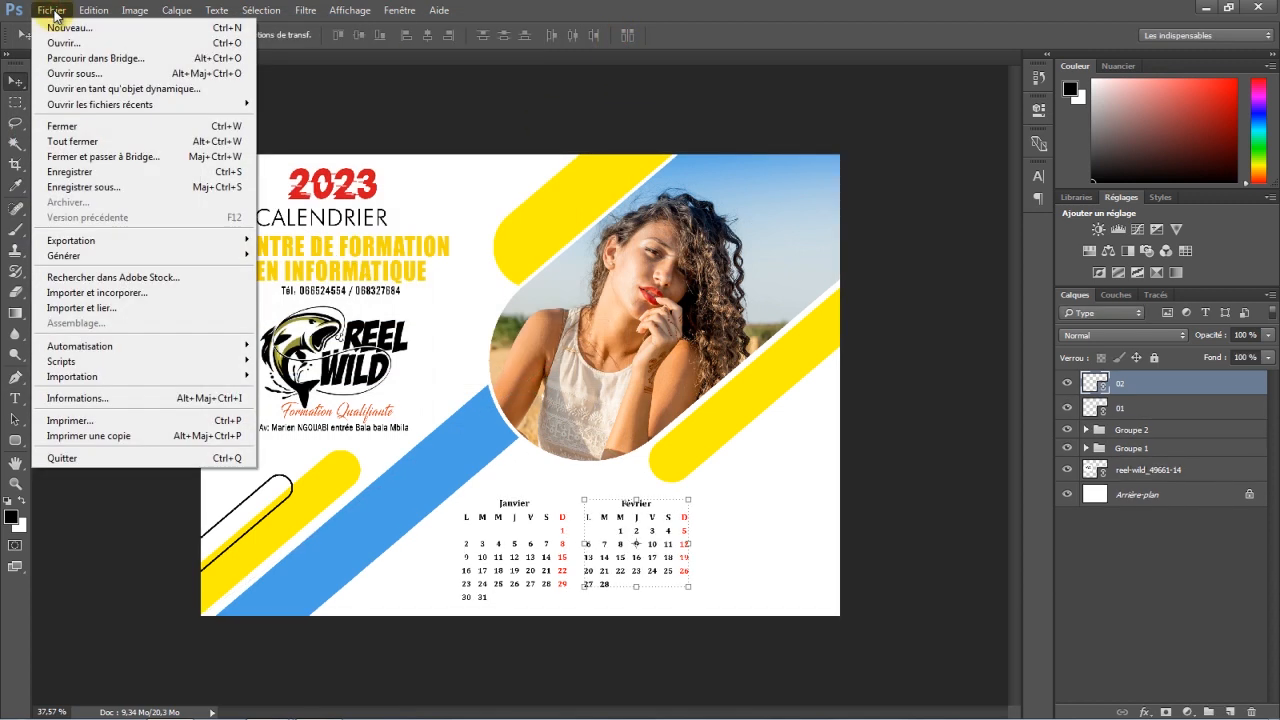
click(79, 308)
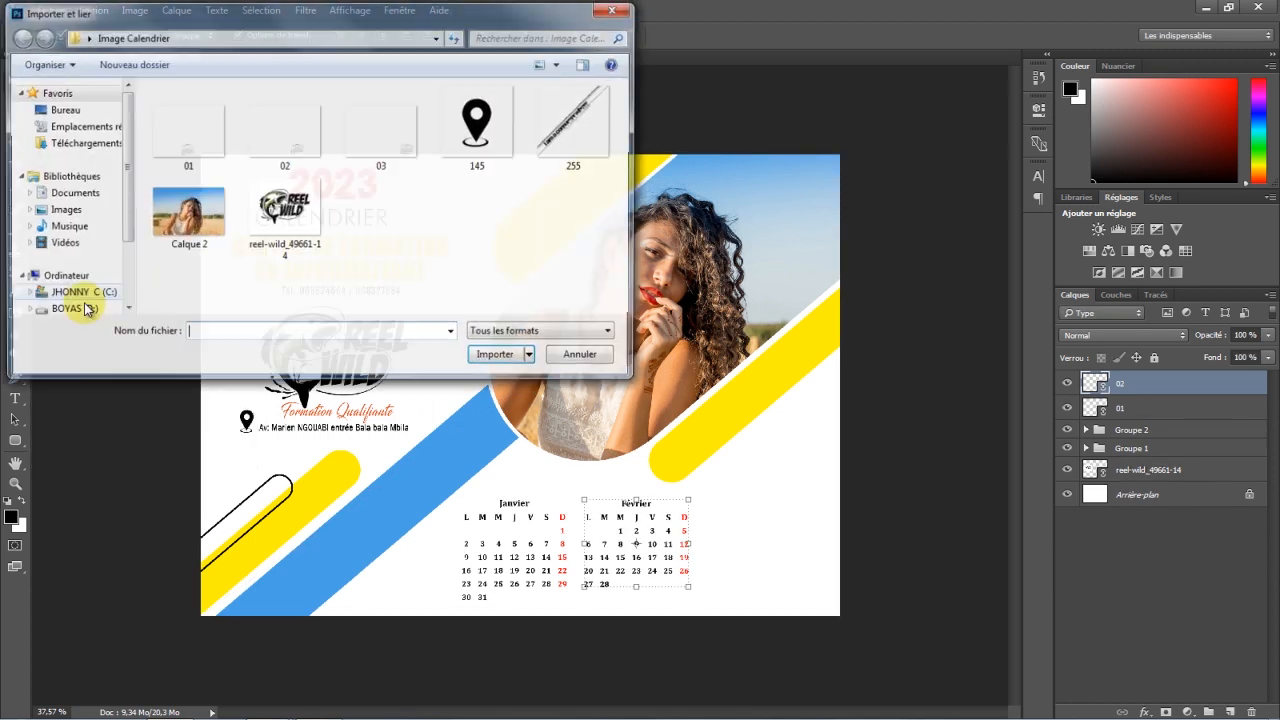
double_click(386, 132)
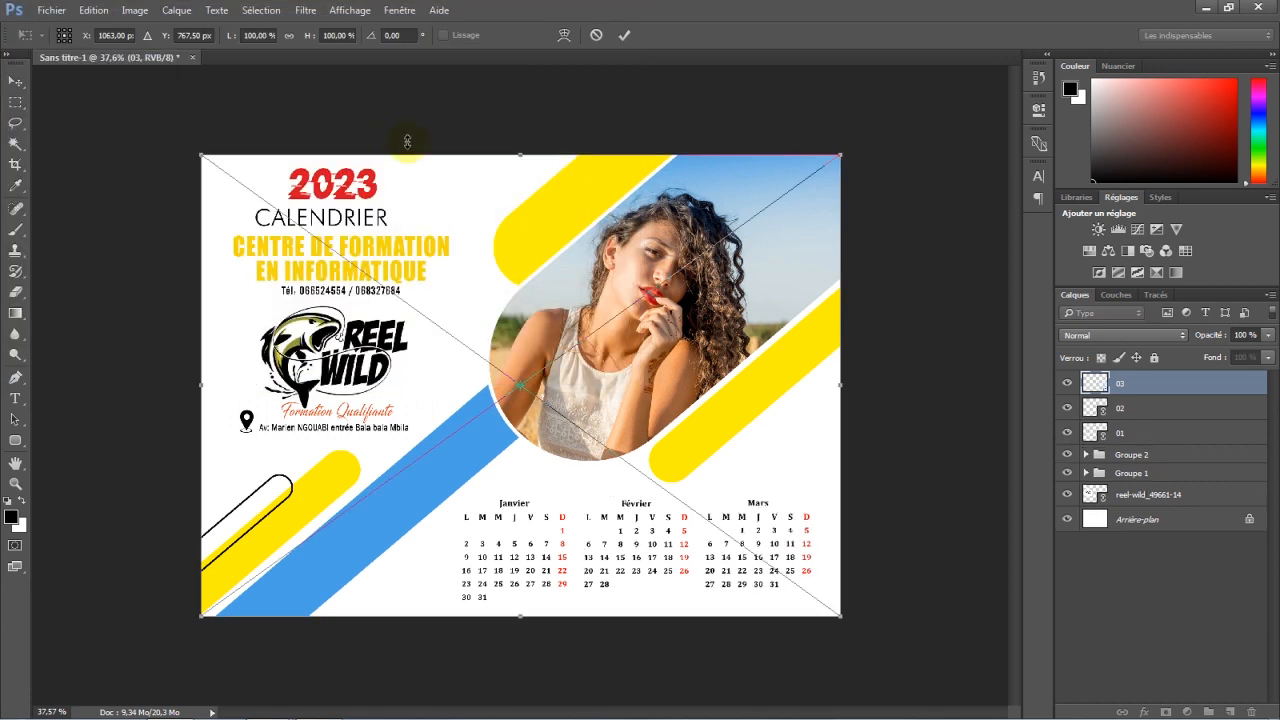
click(623, 35)
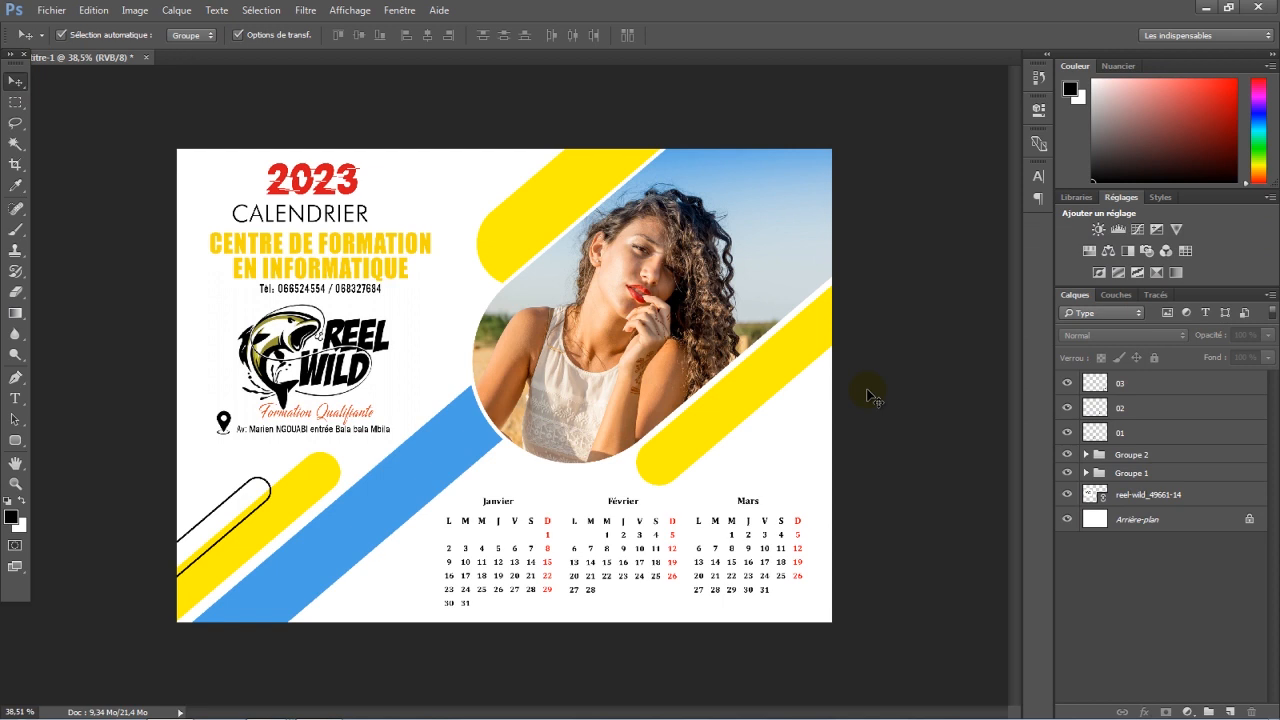
Draw a rounded rectangle of about 363 × 305 px with fill colour 64b4f3 over the January weekday and date rows
click(16, 440)
click(156, 36)
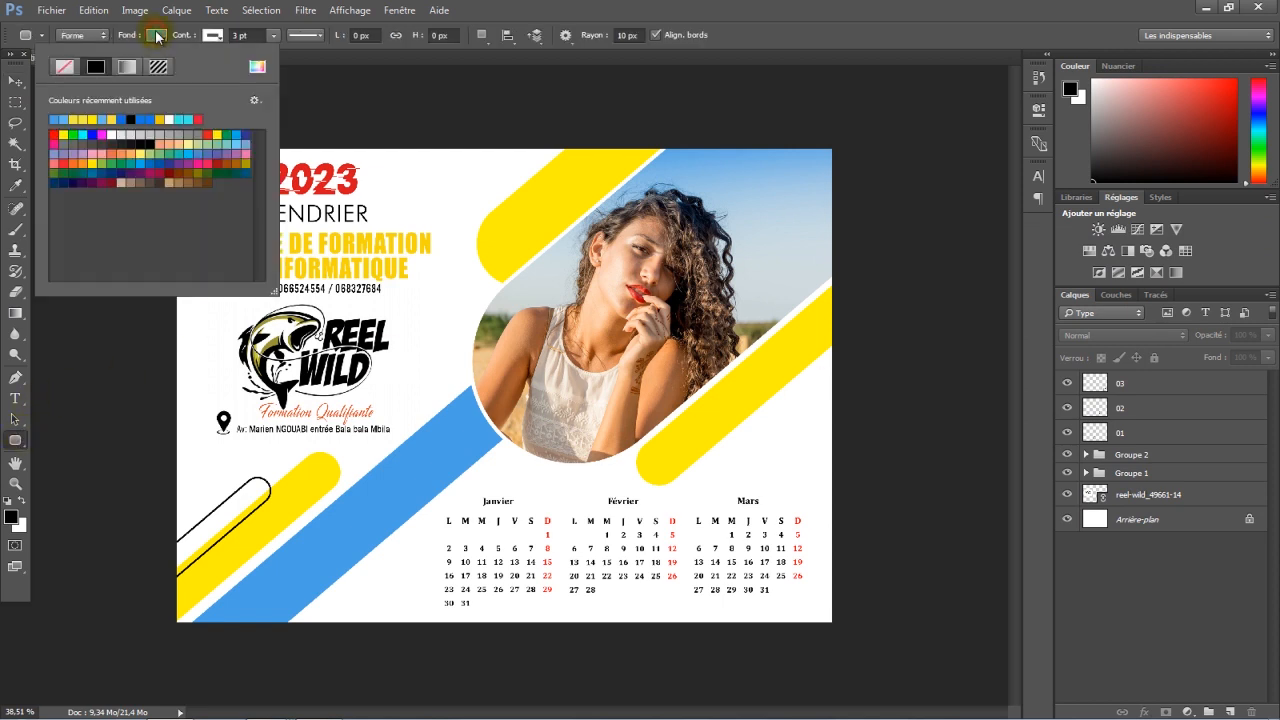
click(259, 68)
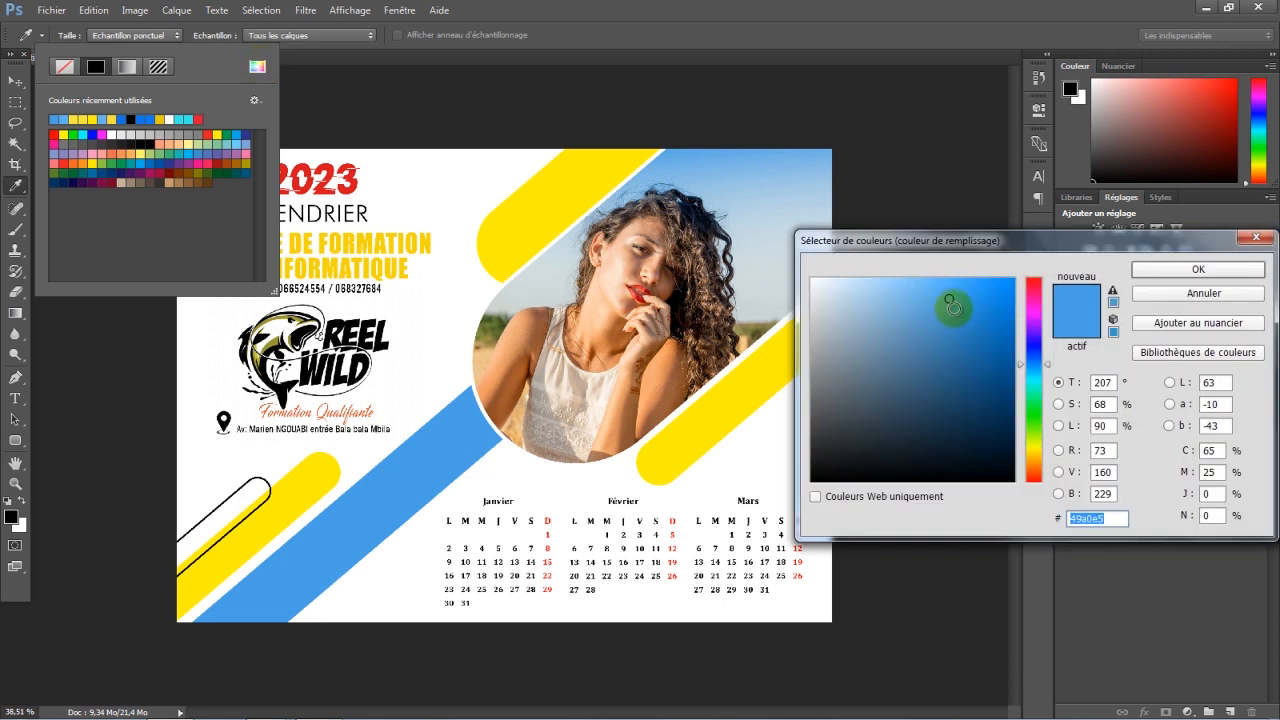
click(932, 288)
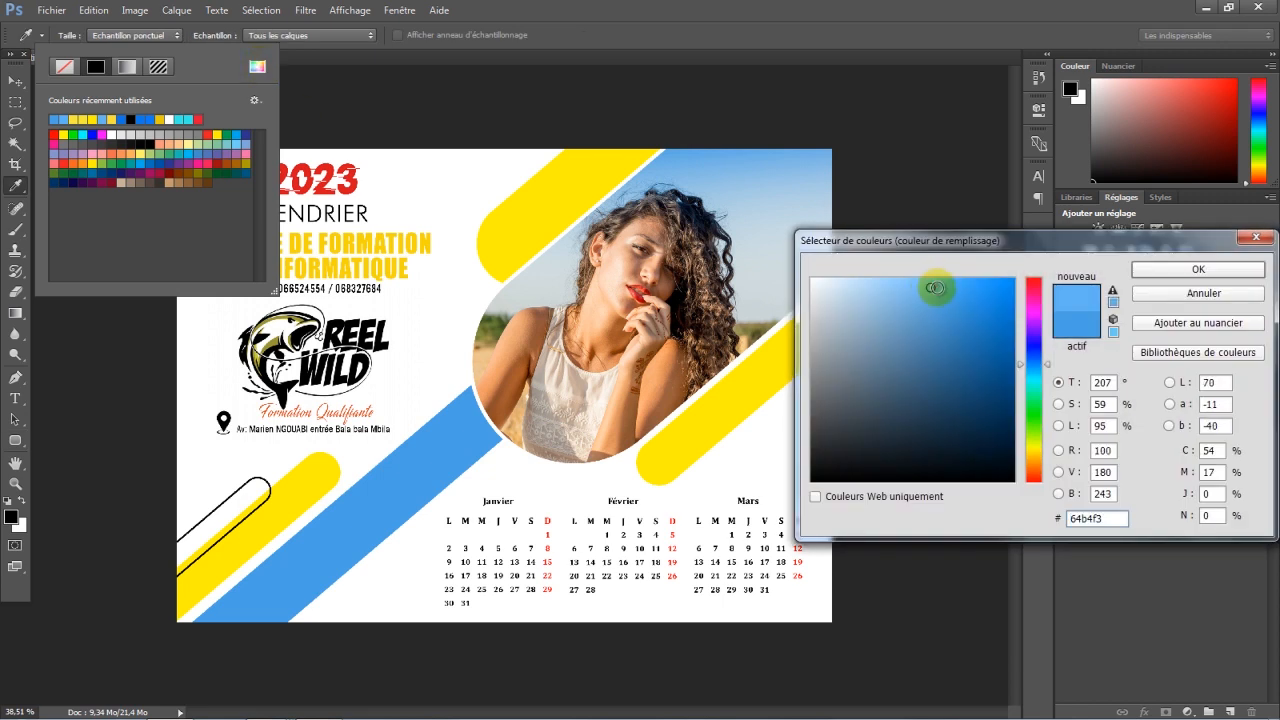
click(1138, 271)
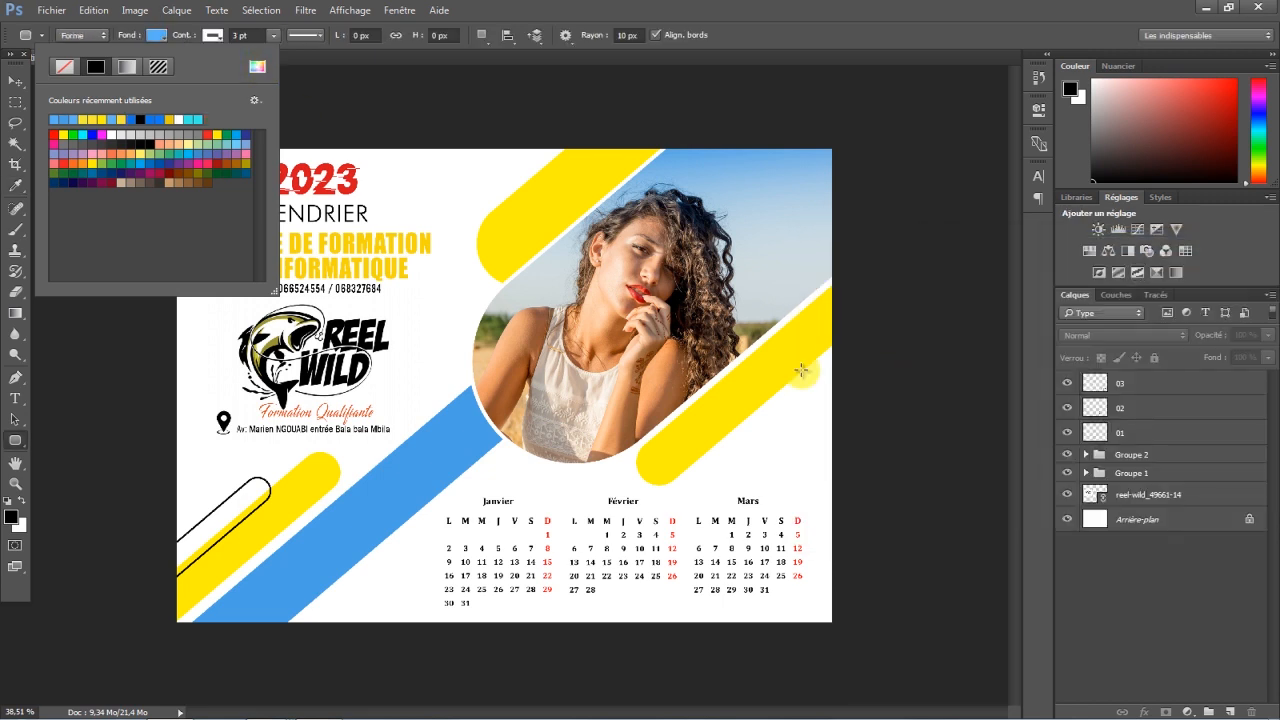
scroll(766, 371, up, 3)
drag(1012, 335, 1003, 393)
scroll(533, 425, up, 2)
scroll(533, 425, up, 1)
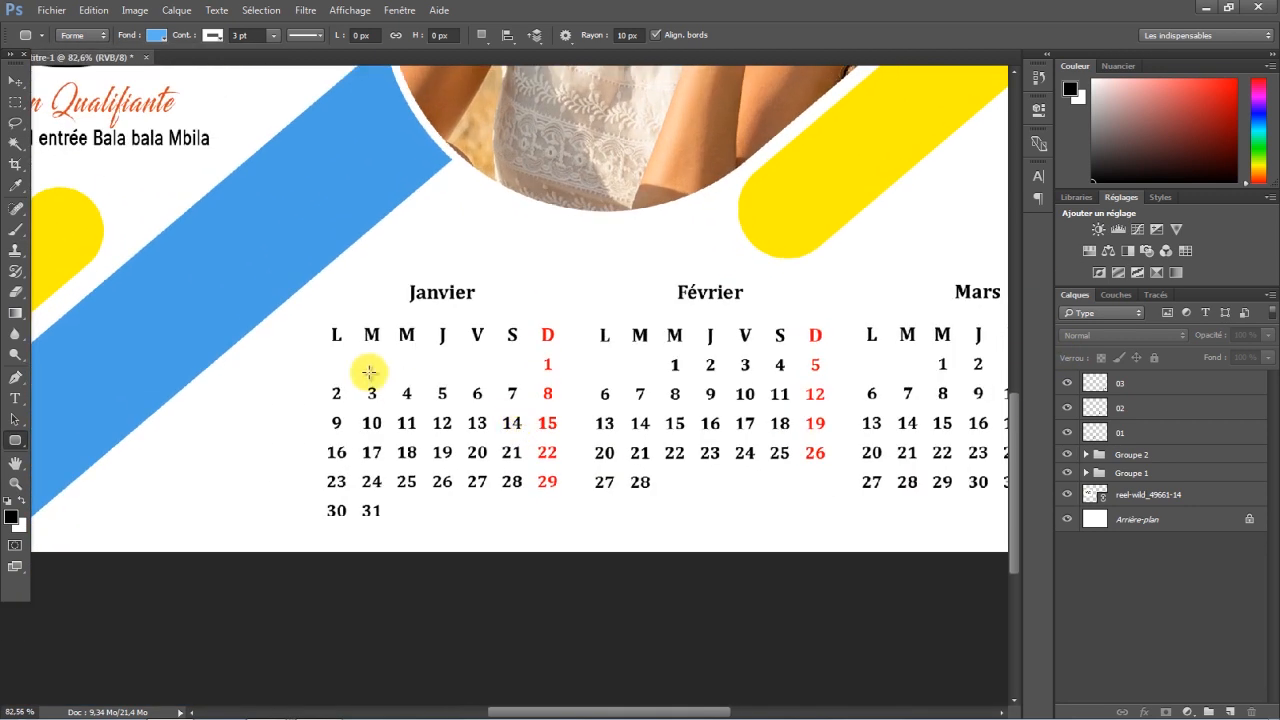
drag(324, 324, 562, 523)
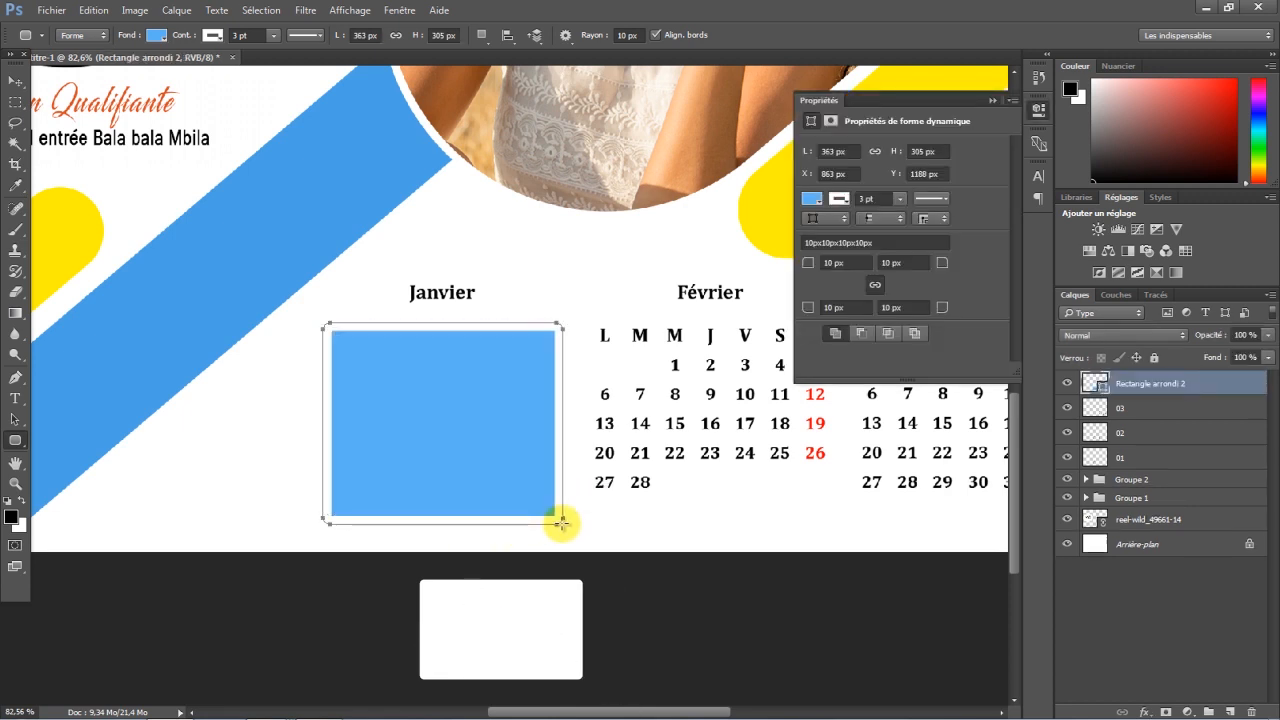
Remove the rounded rectangle's outline and move its layer directly below layer 01
click(212, 36)
click(121, 66)
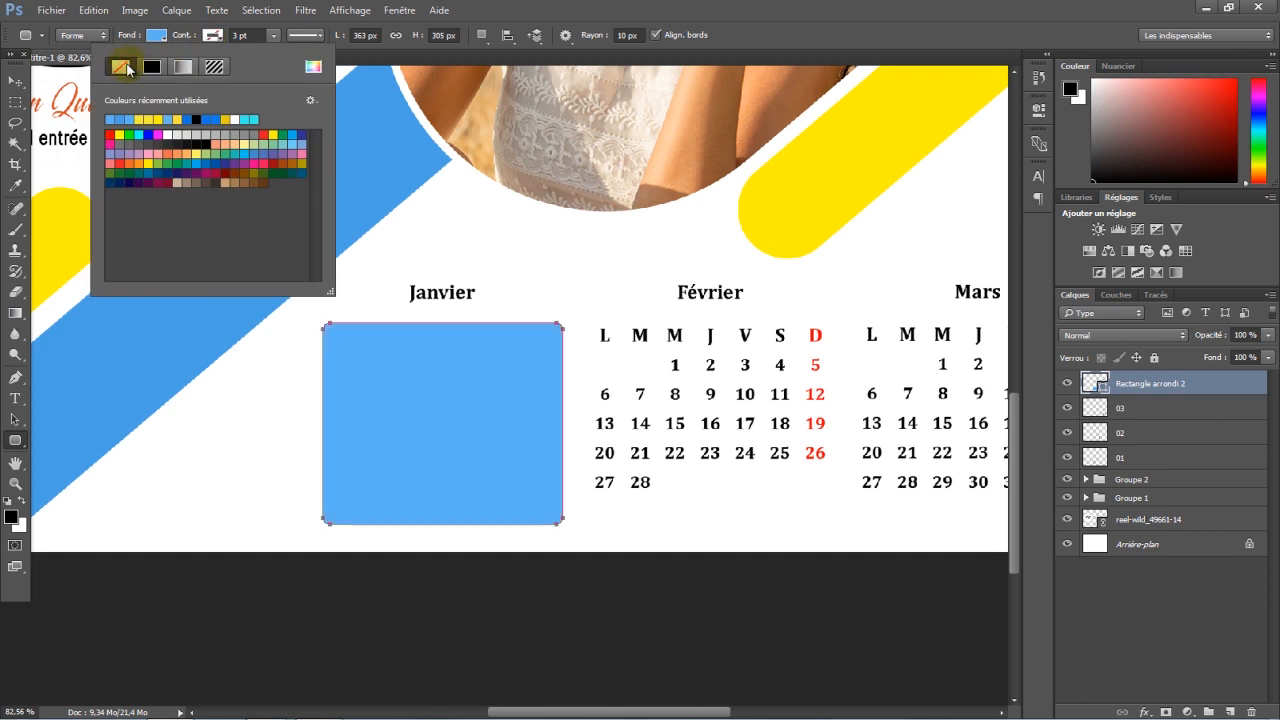
click(17, 81)
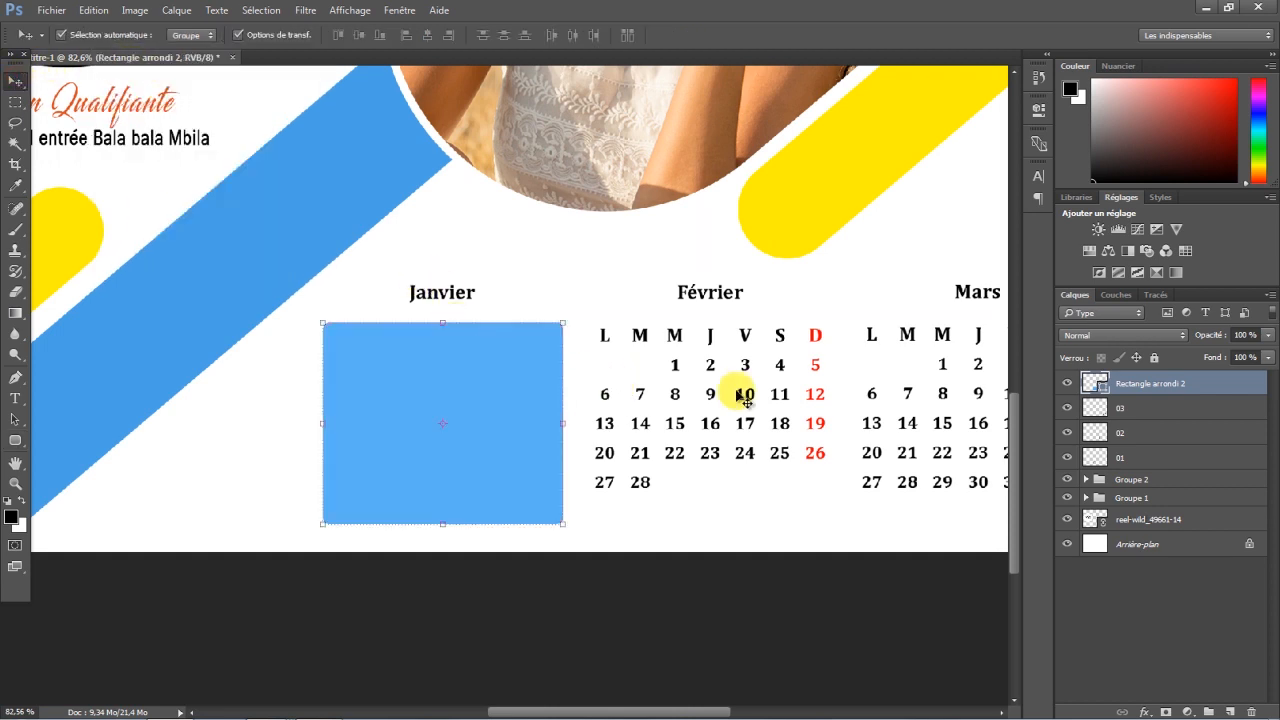
drag(1200, 383, 1195, 468)
Extend the blue rectangle slightly left and upward to about 101.4% width and 101.3% height, and toggle its visibility to check it
key(ctrl+t)
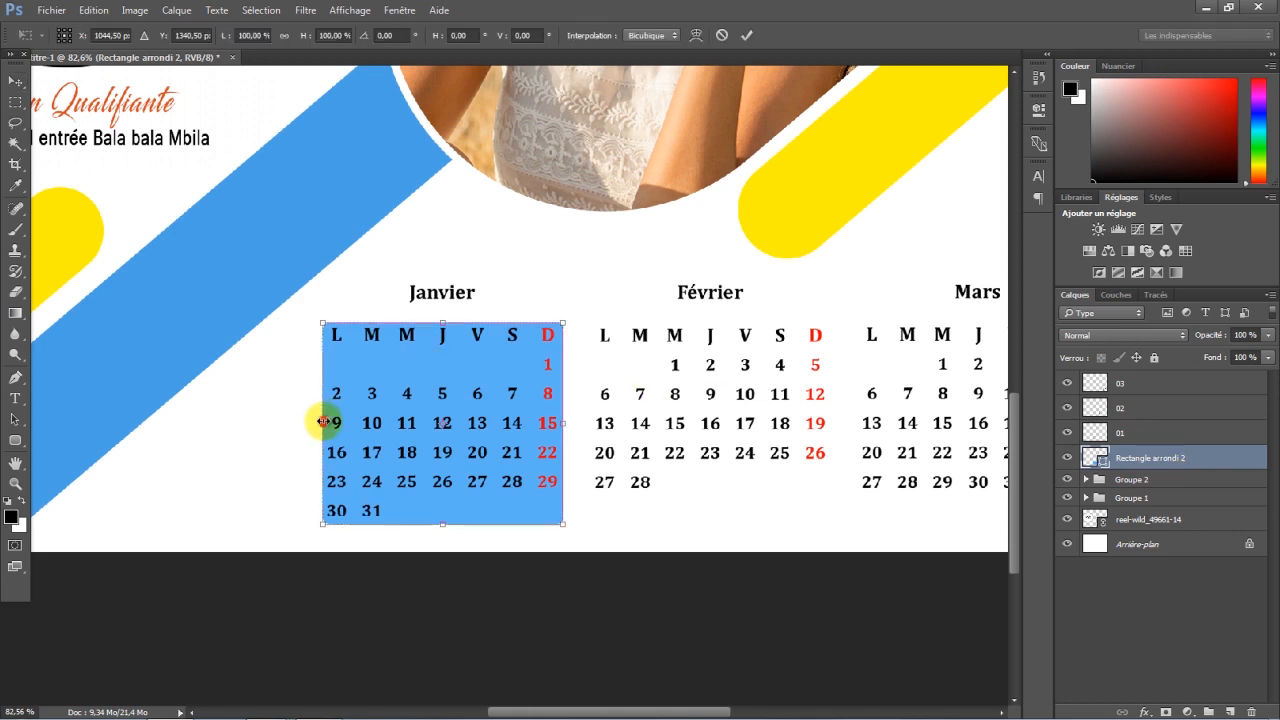
drag(322, 422, 319, 421)
drag(443, 323, 443, 319)
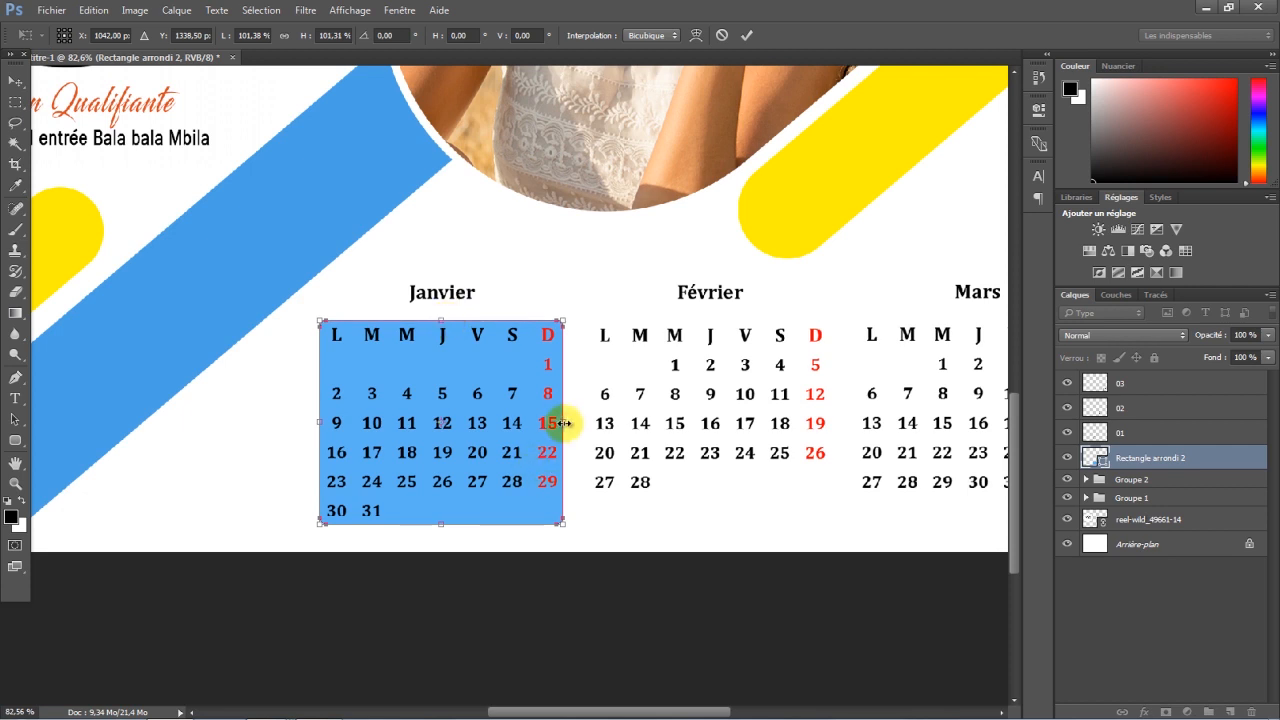
click(747, 36)
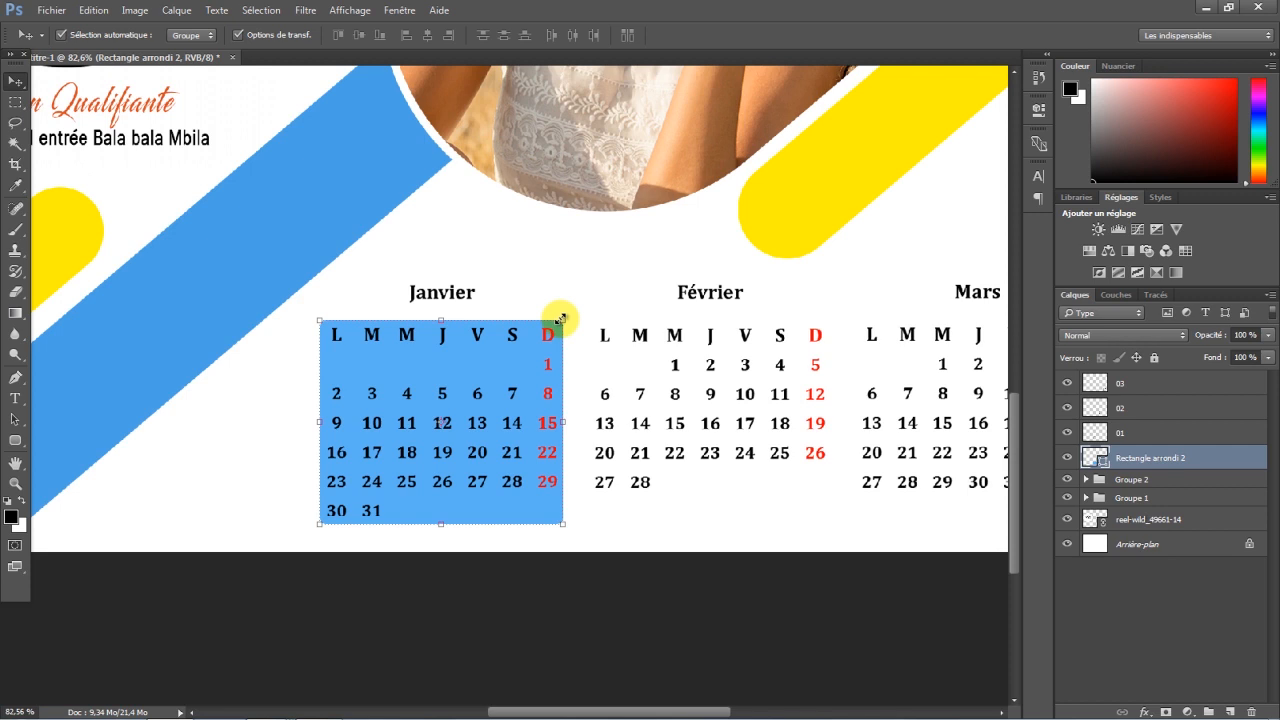
click(1067, 459)
click(1068, 461)
click(1067, 459)
click(1067, 459)
Duplicate the blue rectangle and reshape the copy into a thin bar behind the Janvier title, about 17.5% high and shortened on the left
click(1199, 470)
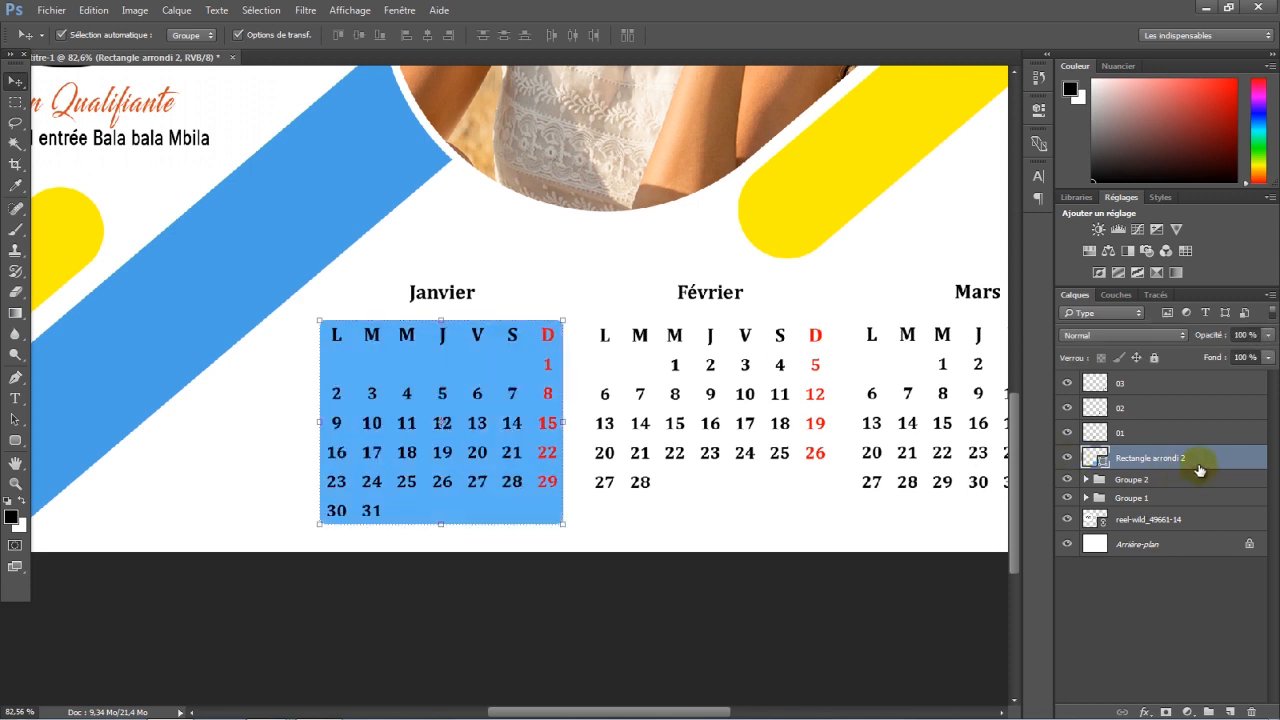
key(ctrl+j)
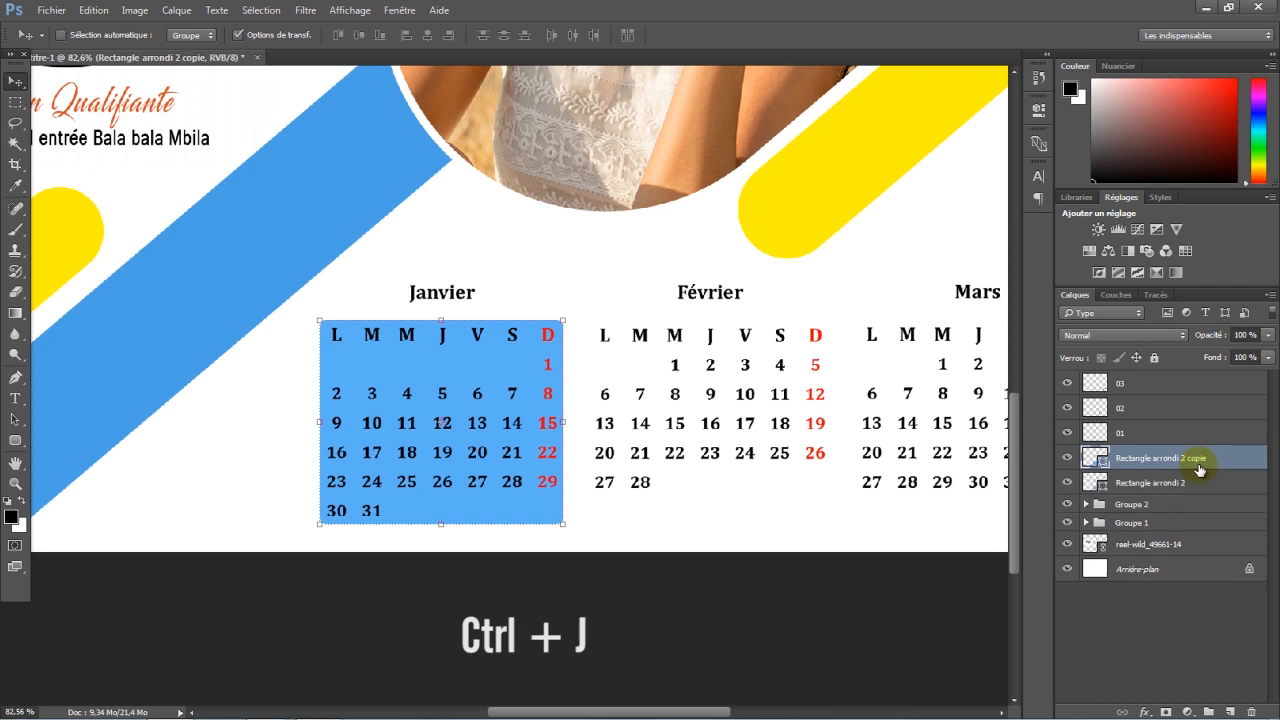
drag(548, 342, 571, 143)
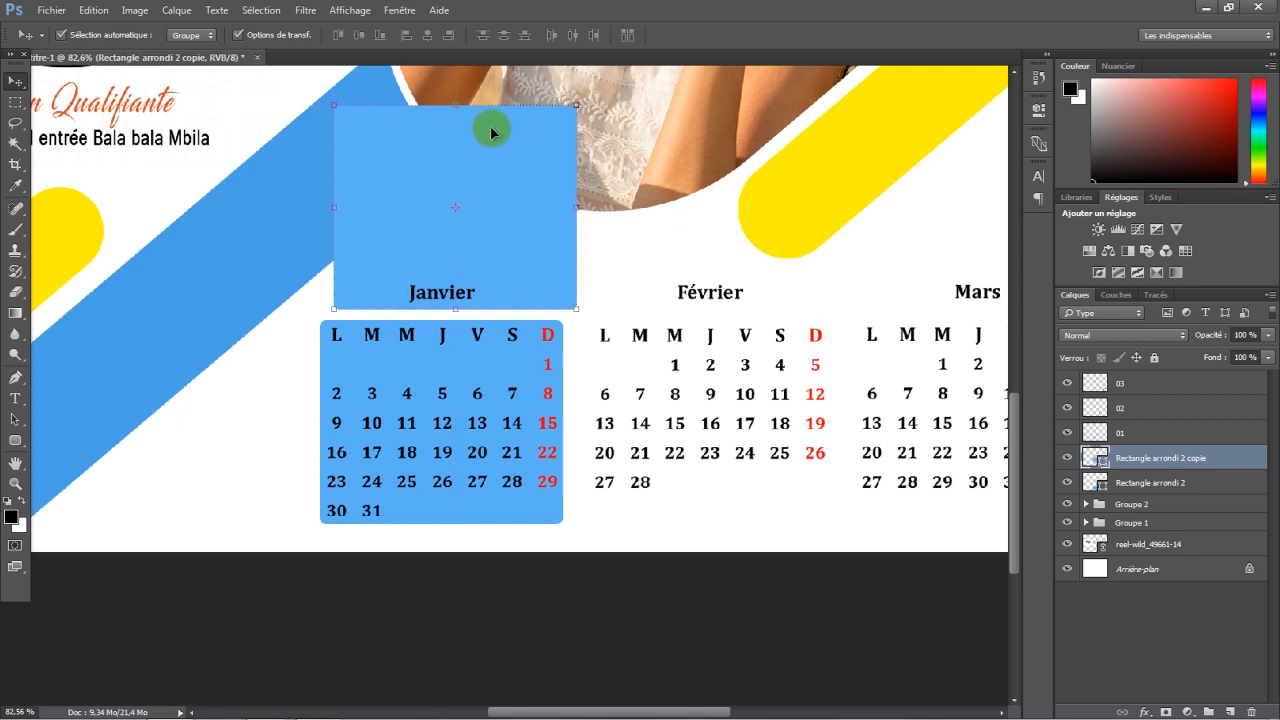
key(ctrl+t)
drag(455, 107, 491, 299)
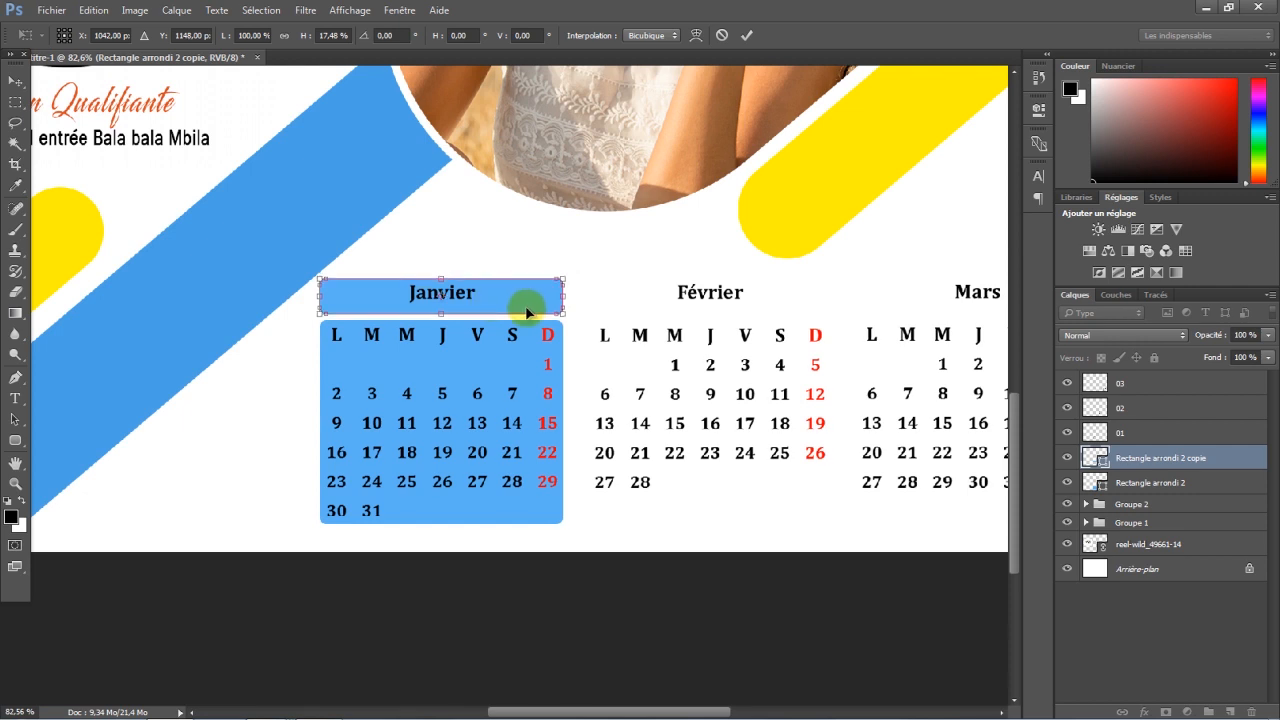
drag(322, 296, 343, 297)
double_click(491, 303)
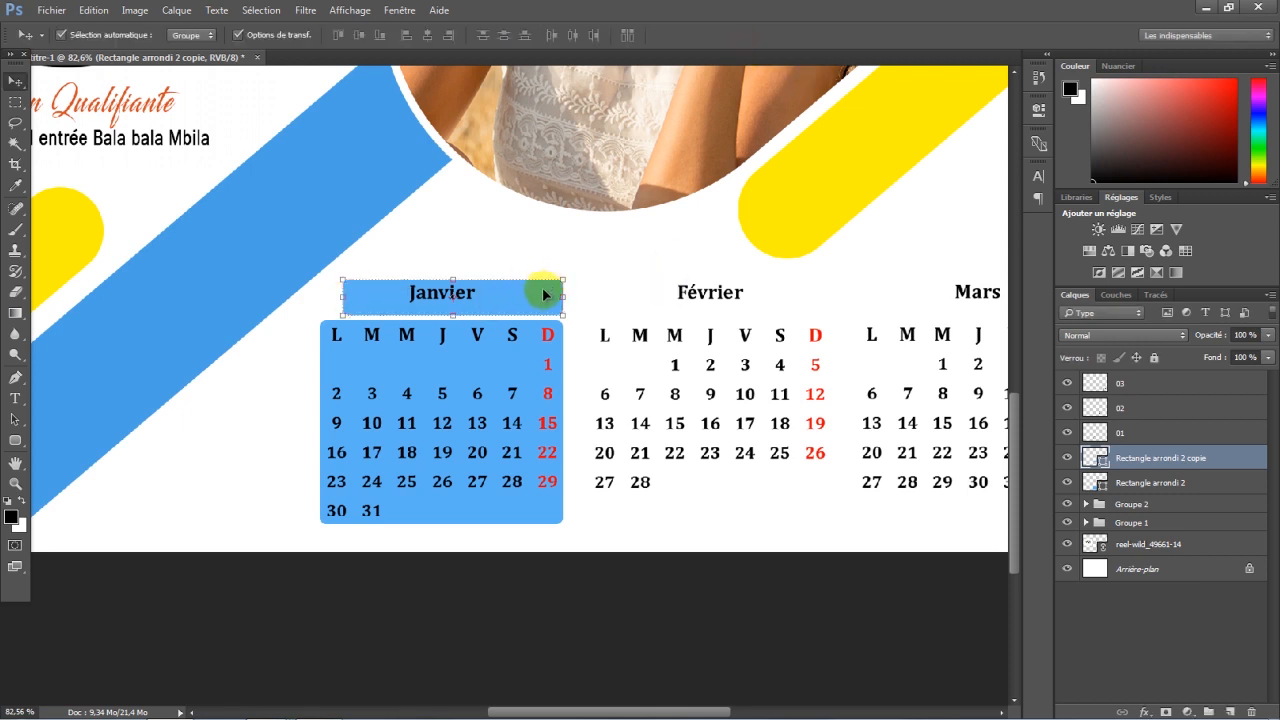
Apply a yellow f9f041 colour overlay to the Janvier title bar and reduce its height slightly to about 50 px
double_click(1236, 463)
drag(646, 143, 828, 133)
click(726, 356)
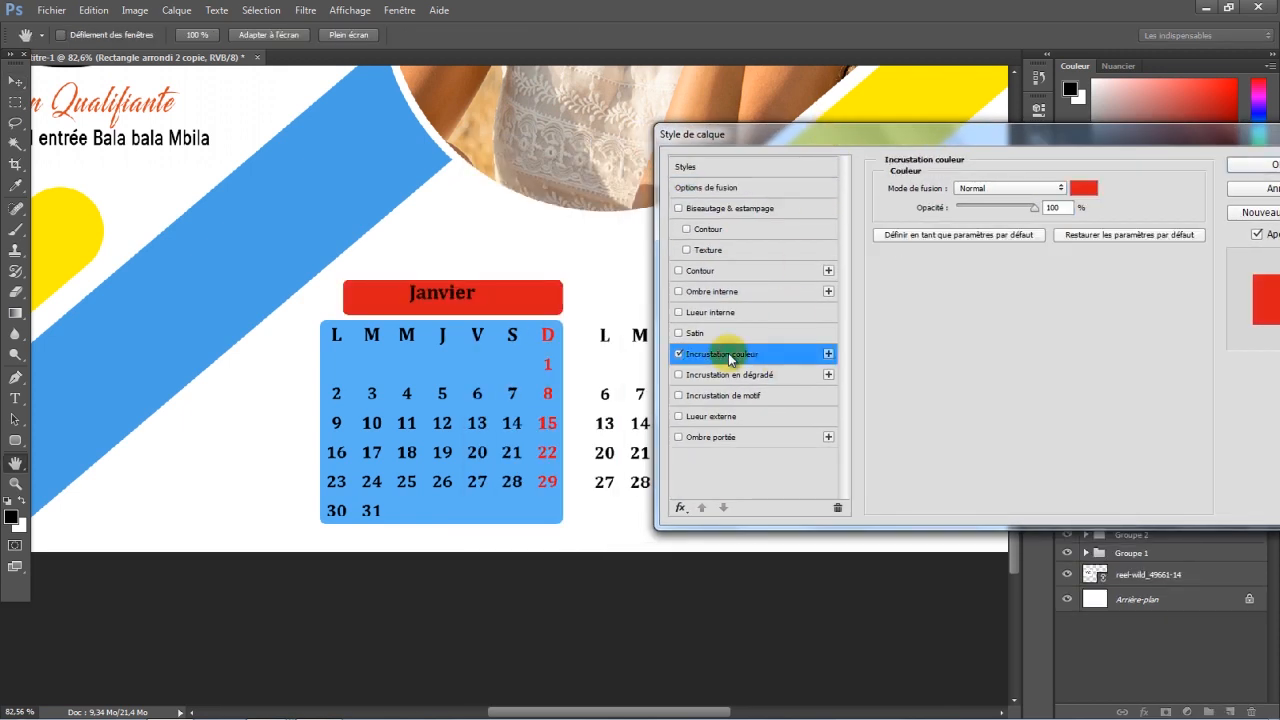
click(1083, 188)
drag(1036, 436, 1037, 447)
click(948, 99)
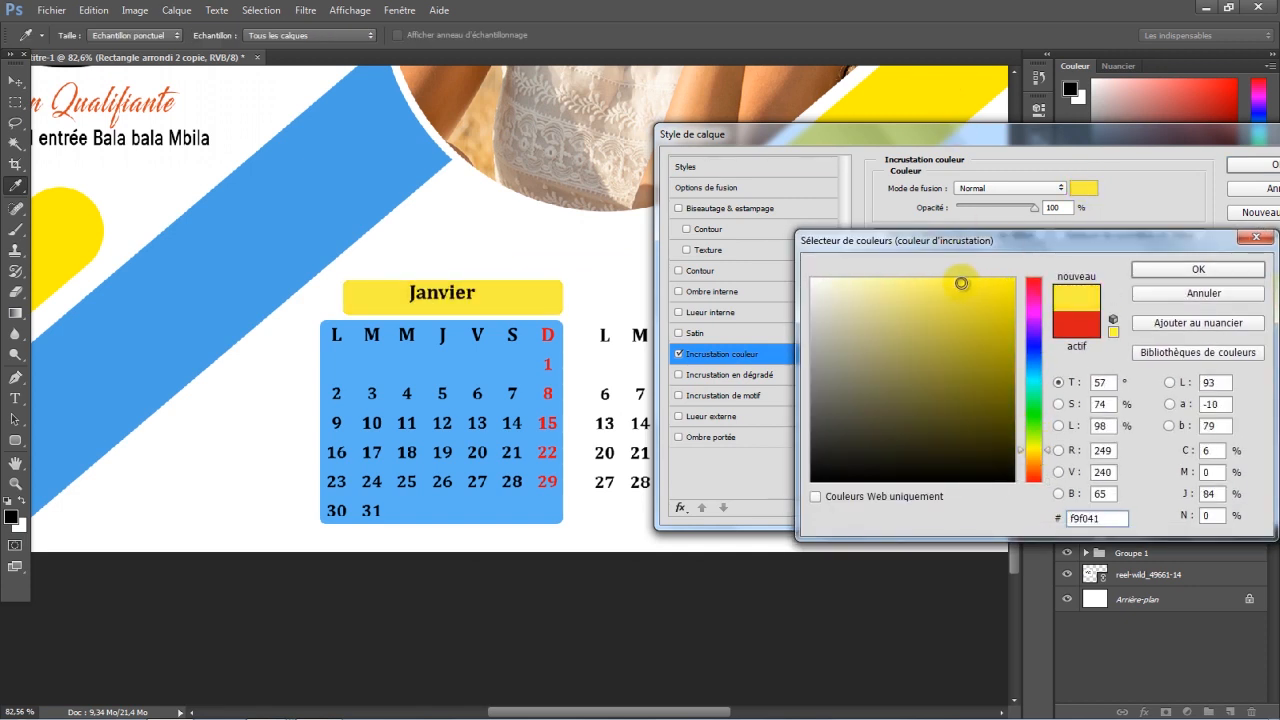
click(1165, 267)
click(1250, 164)
drag(453, 315, 452, 312)
click(748, 36)
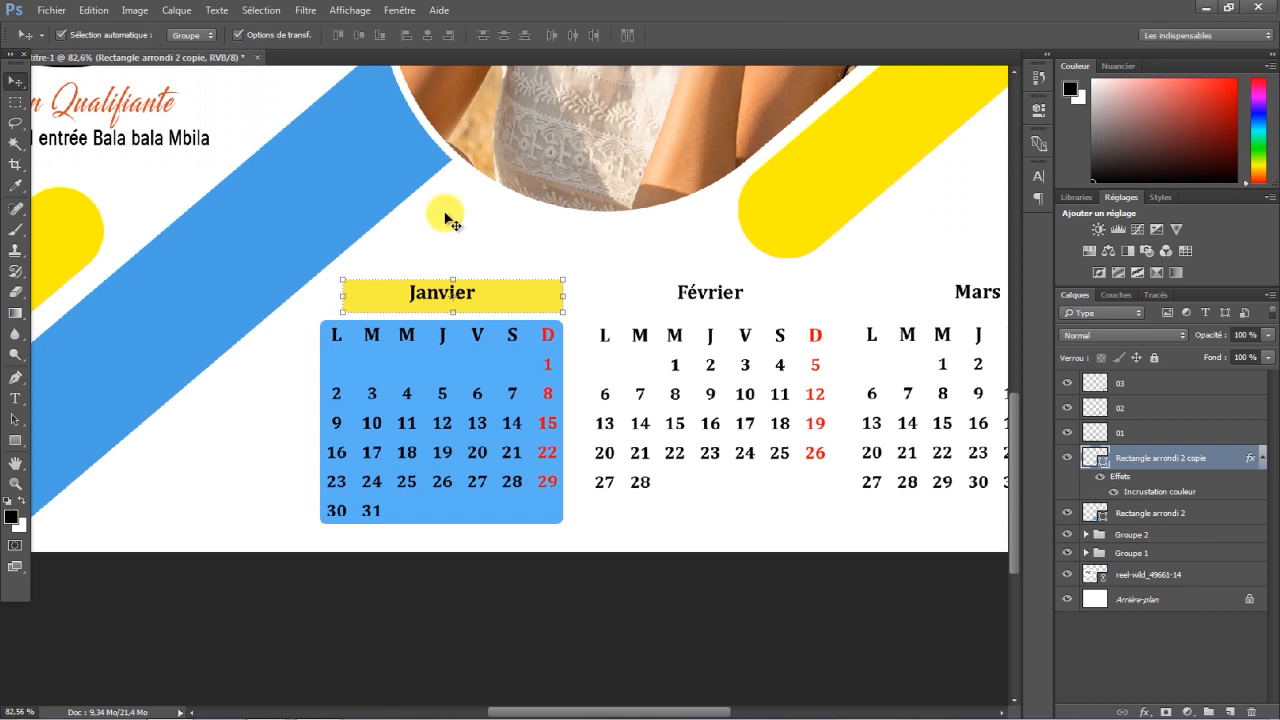
Draw a blue circle about 78 px wide with the Ellipse tool and move it onto the left end of the Janvier title bar
click(15, 440)
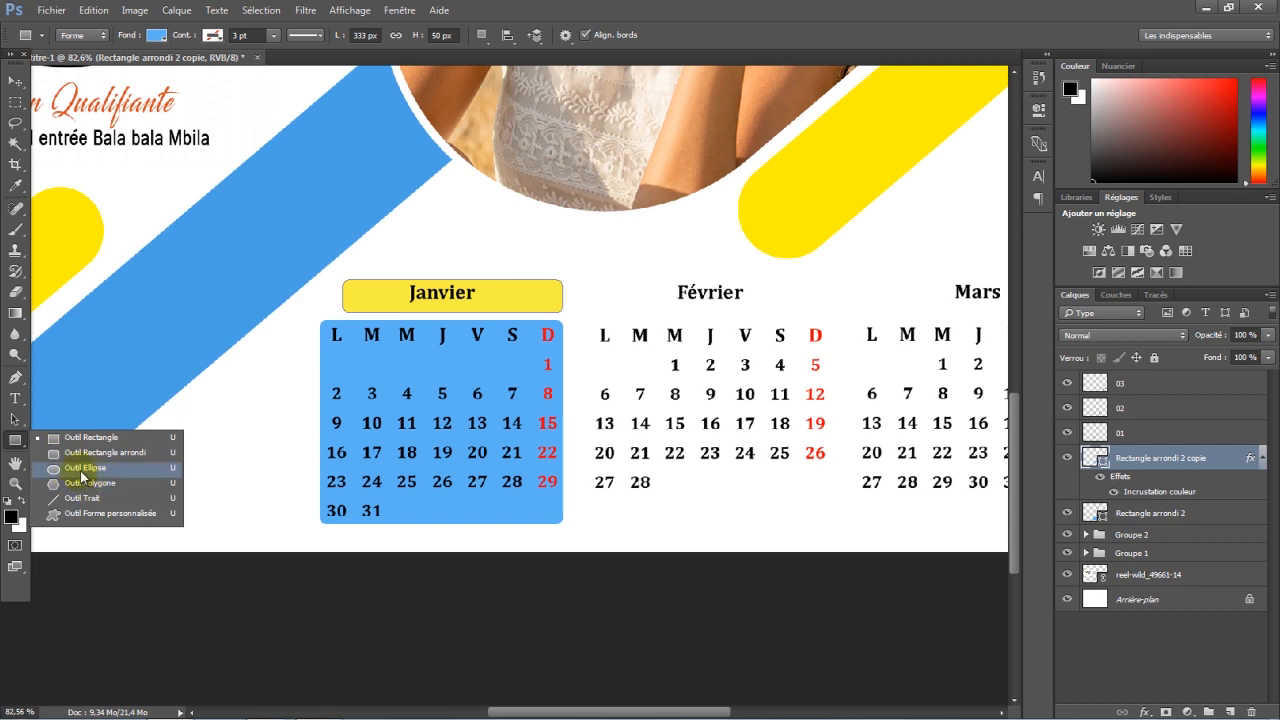
click(77, 470)
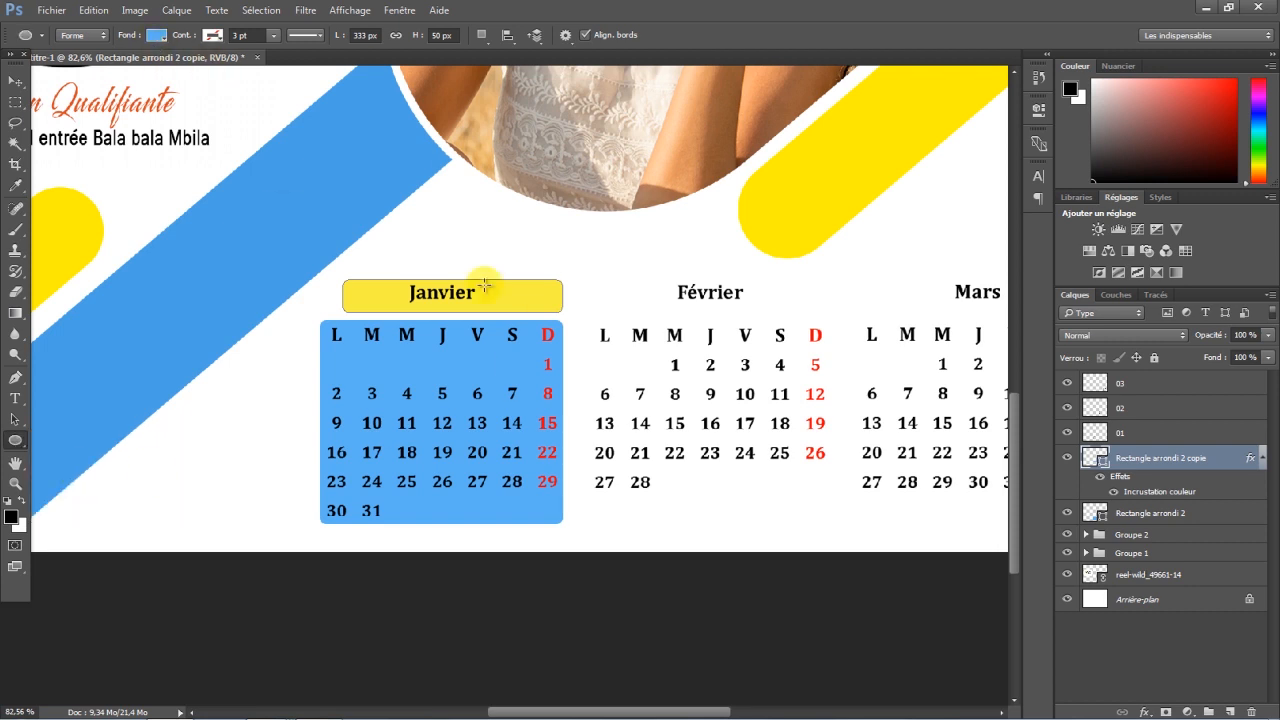
mouse_move(438, 220)
mouse_down()
mouse_move(482, 260)
mouse_move(463, 246)
mouse_up()
key(alt+shift)
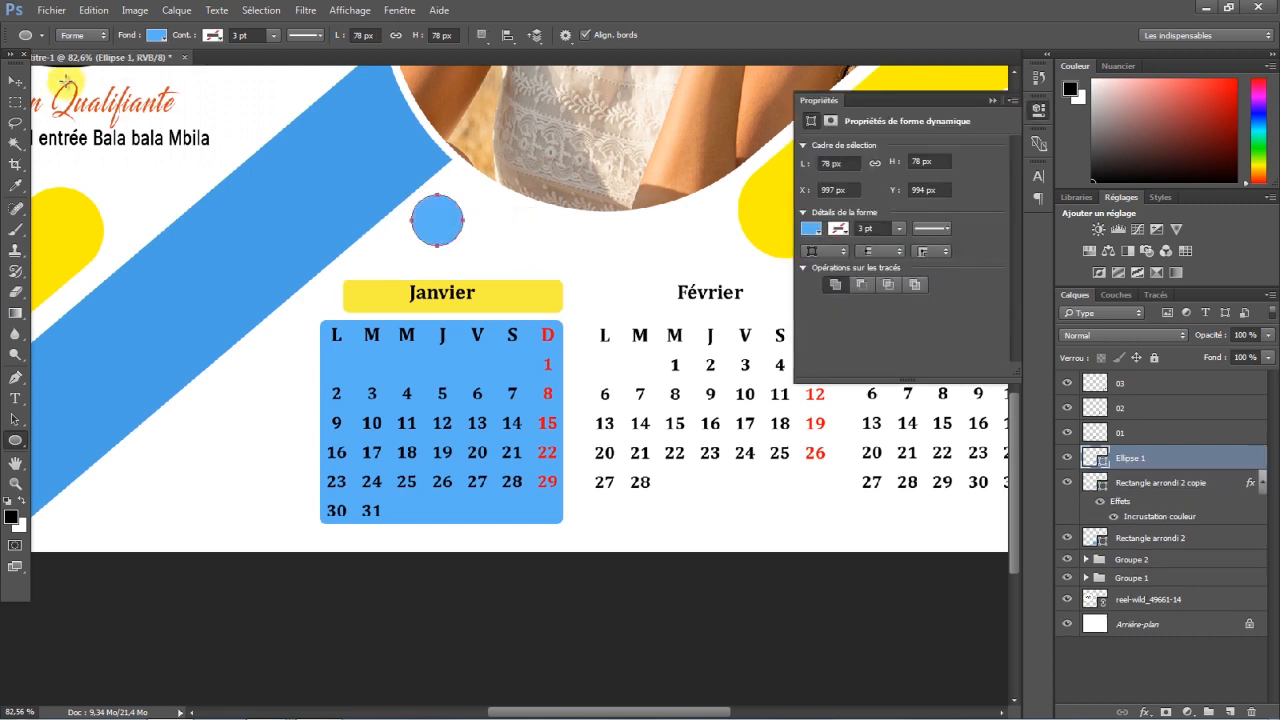
click(15, 80)
drag(419, 207, 331, 280)
Scale the blue circle proportionally to 84%
scroll(331, 280, up, 1)
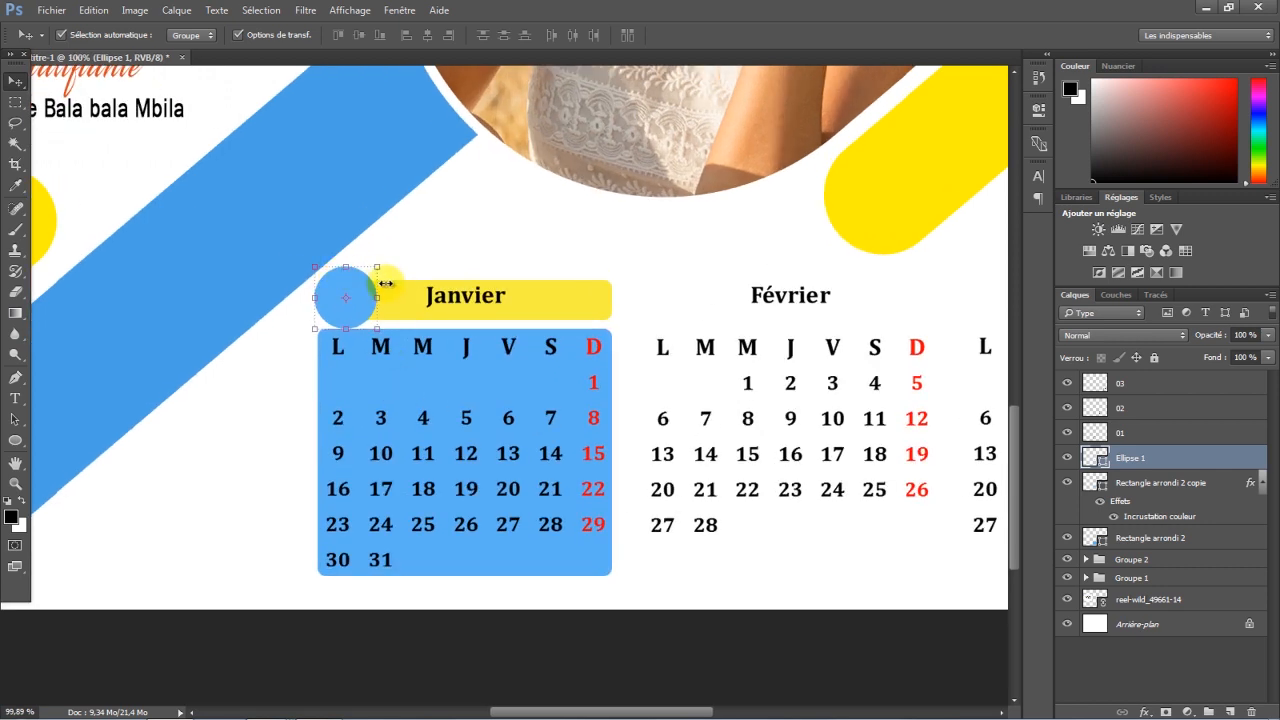
key(ctrl+t)
click(285, 36)
drag(303, 38, 288, 38)
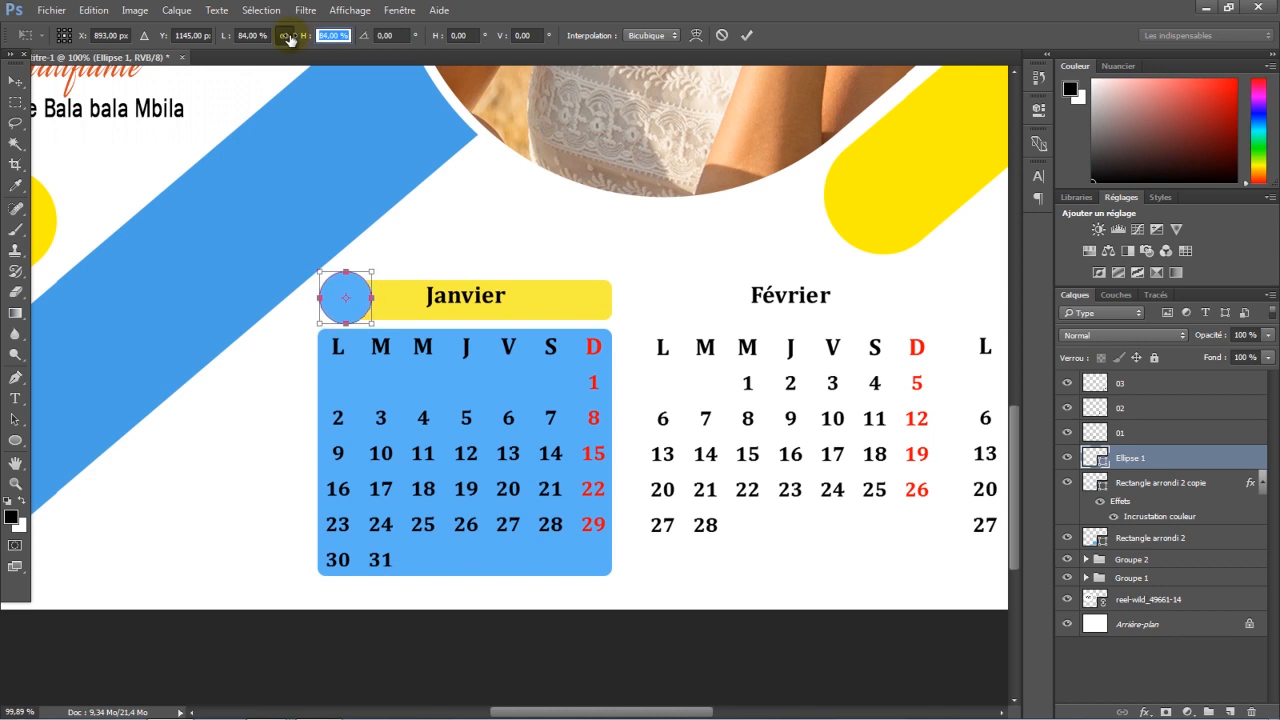
click(746, 35)
key(ctrl+t)
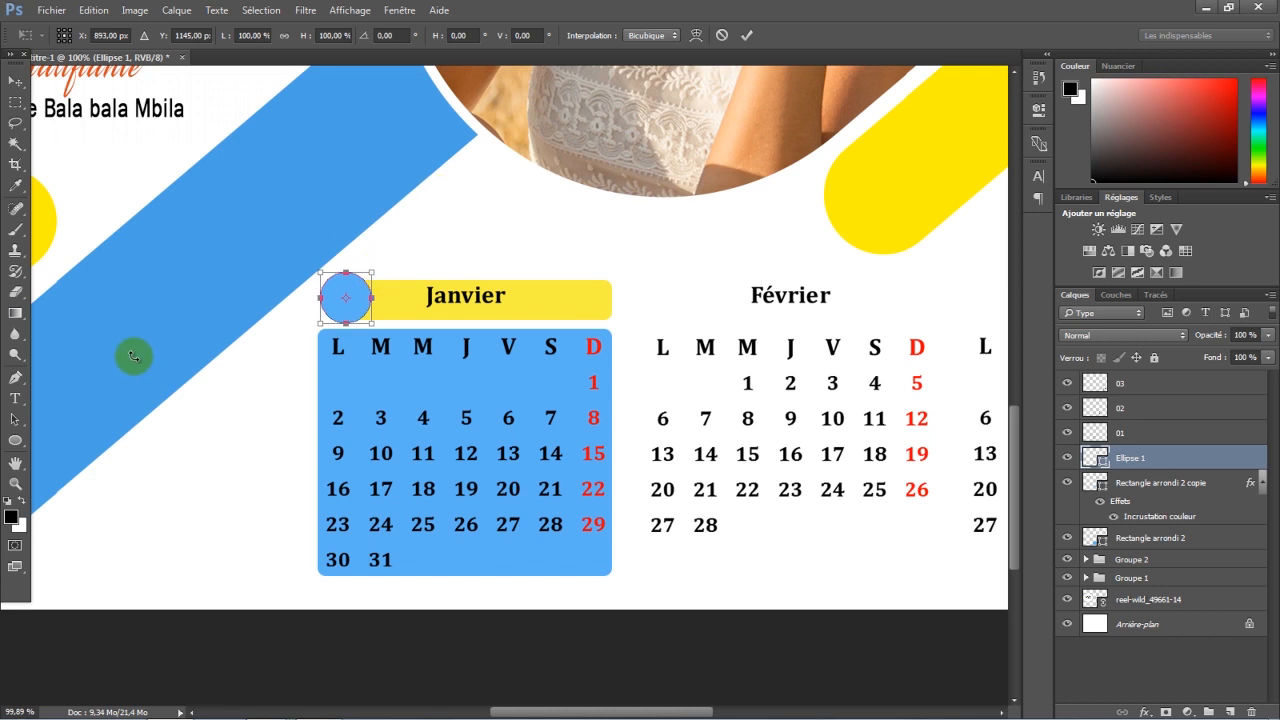
Give the blue circle on the Janvier title bar a white outline about 1.33 pt wide
click(13, 441)
click(212, 35)
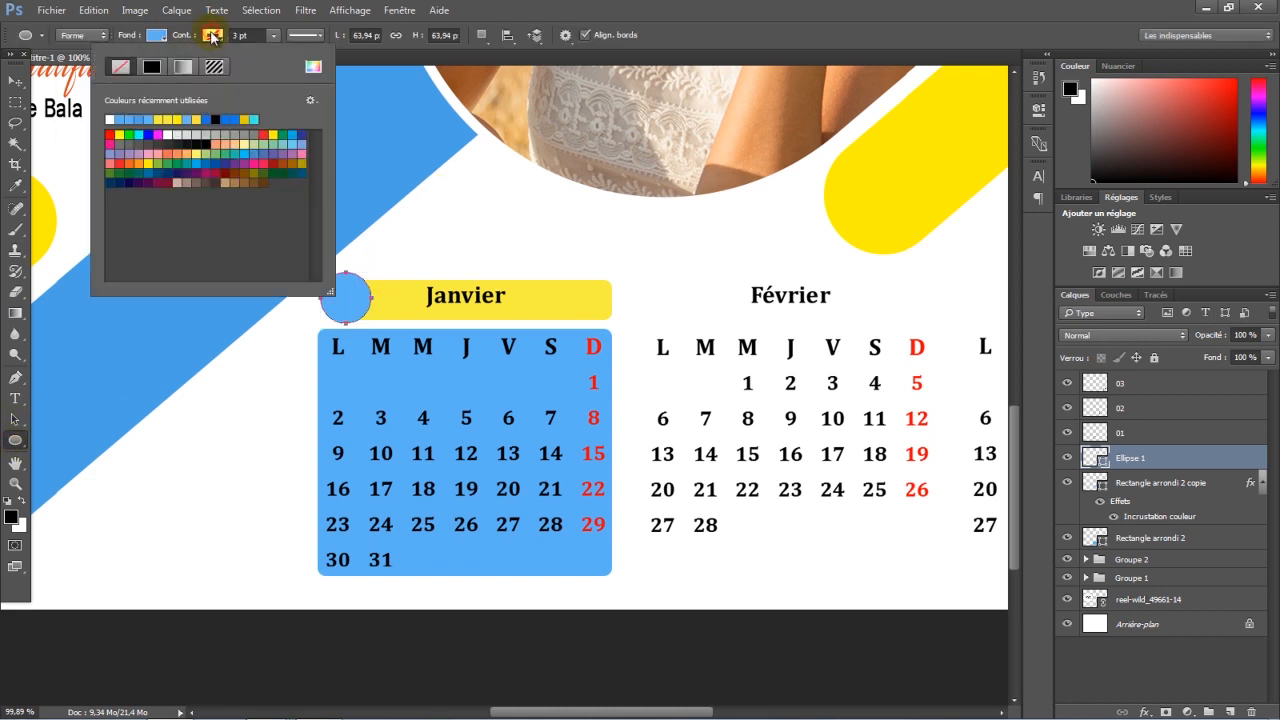
click(110, 119)
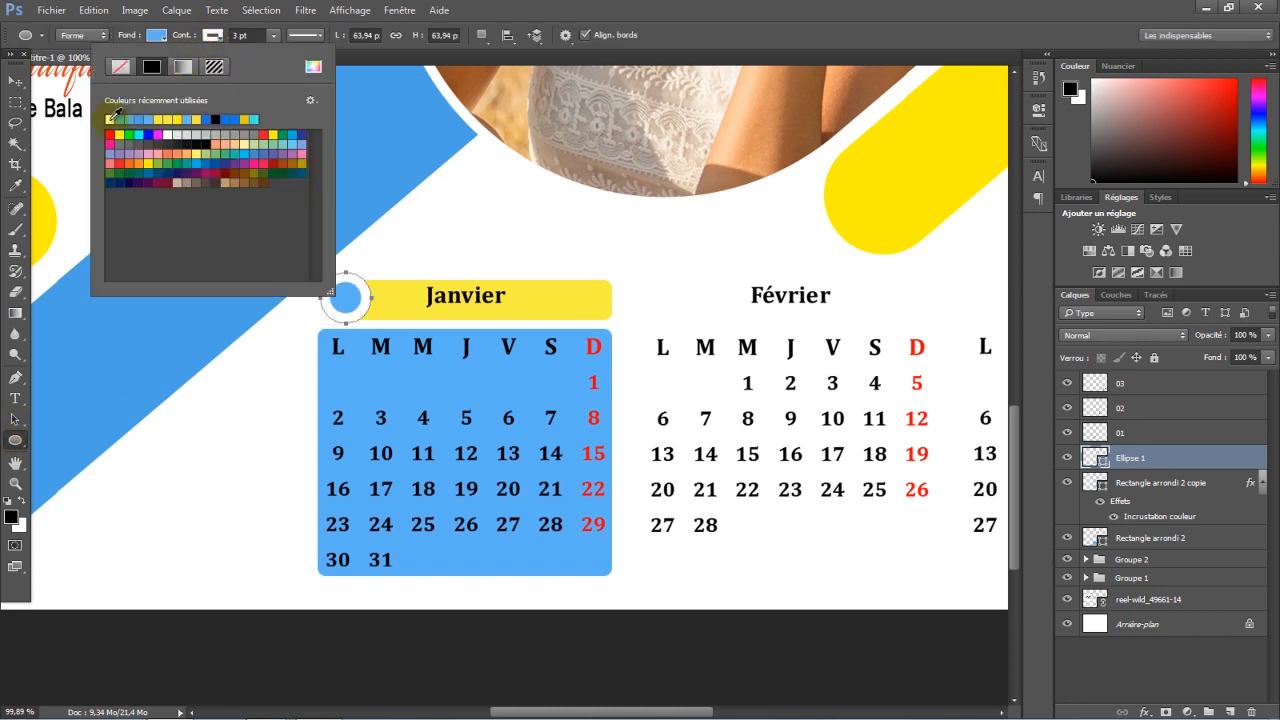
click(274, 38)
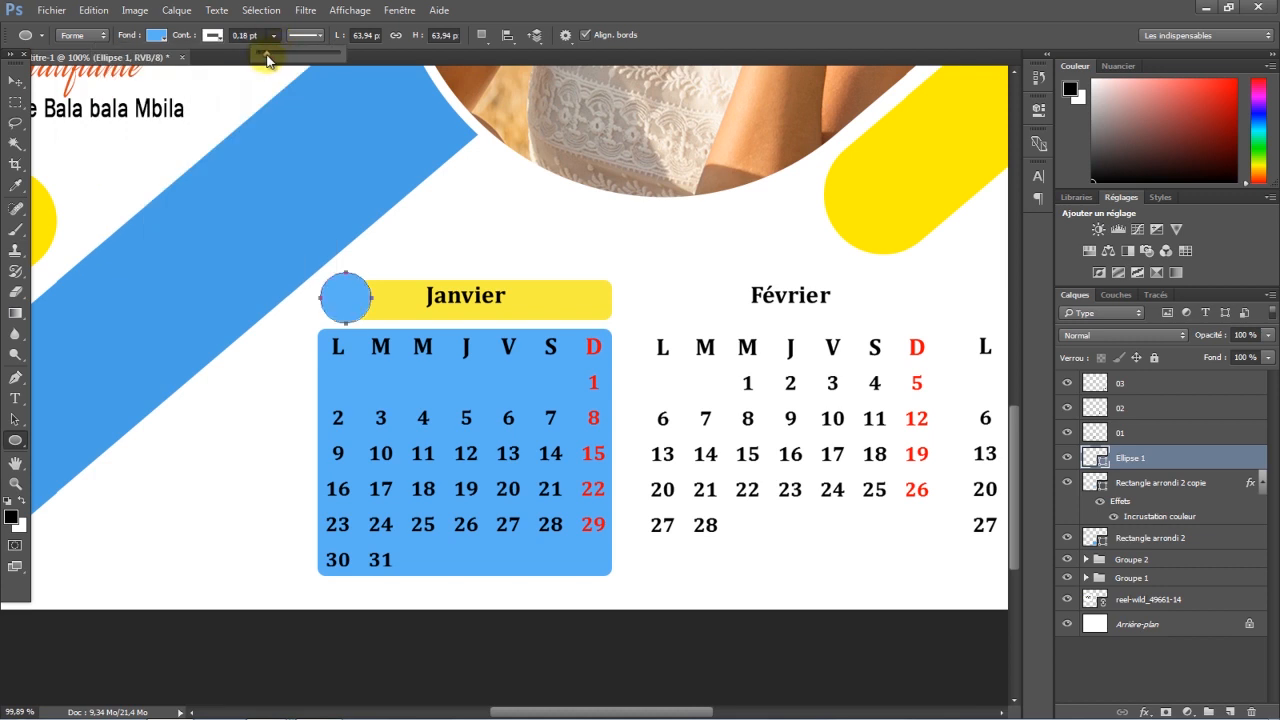
drag(268, 60, 272, 62)
drag(273, 63, 272, 64)
click(309, 266)
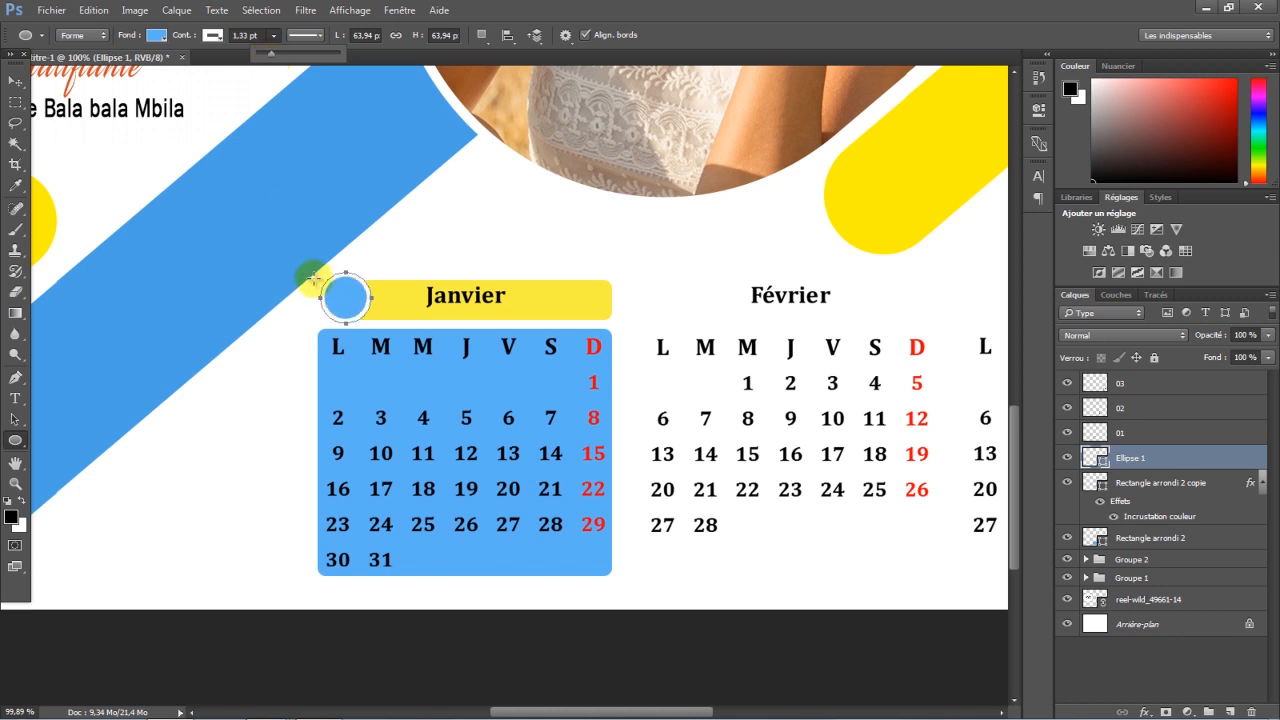
Scale the outlined circle proportionally to 106%
click(15, 80)
key(ctrl+t)
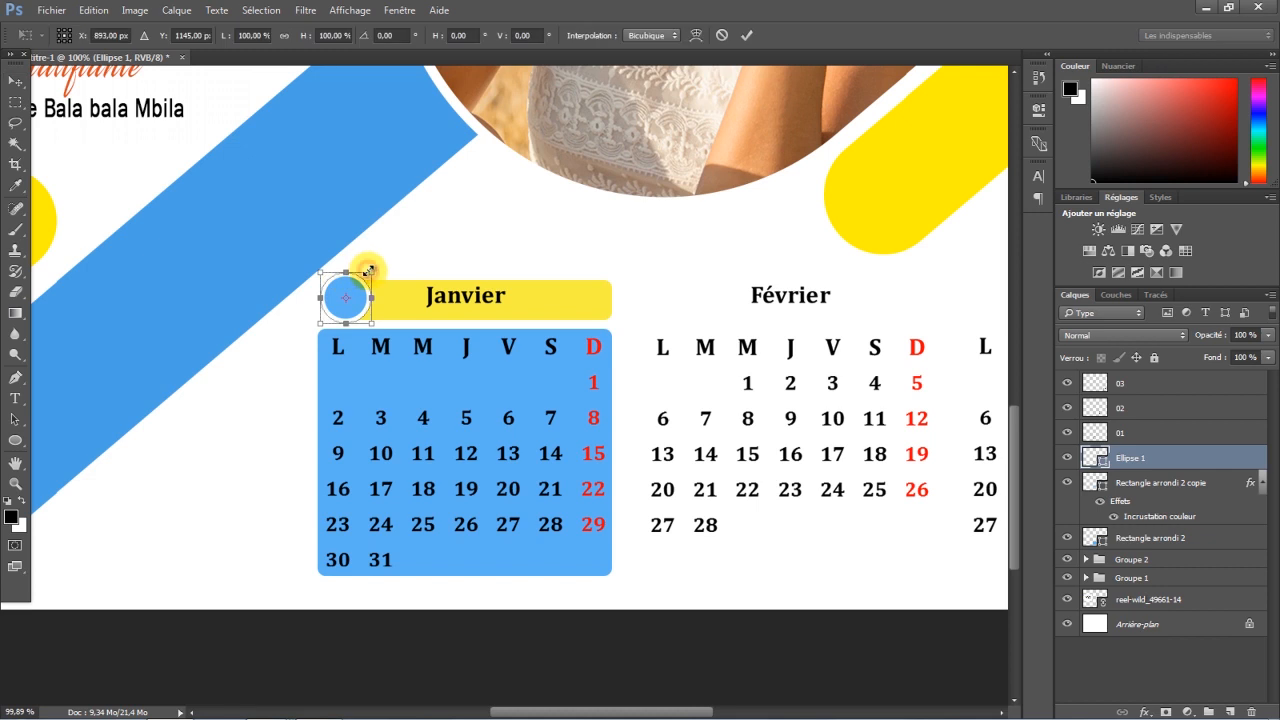
drag(305, 40, 309, 42)
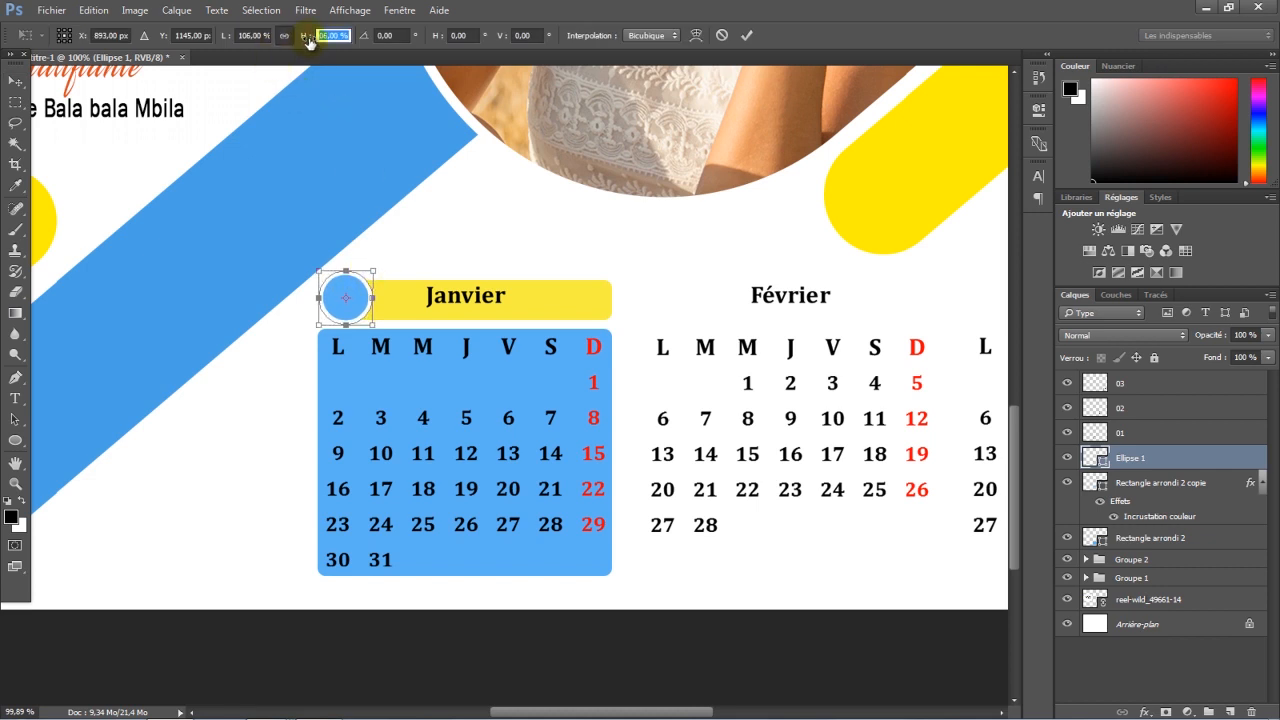
click(747, 36)
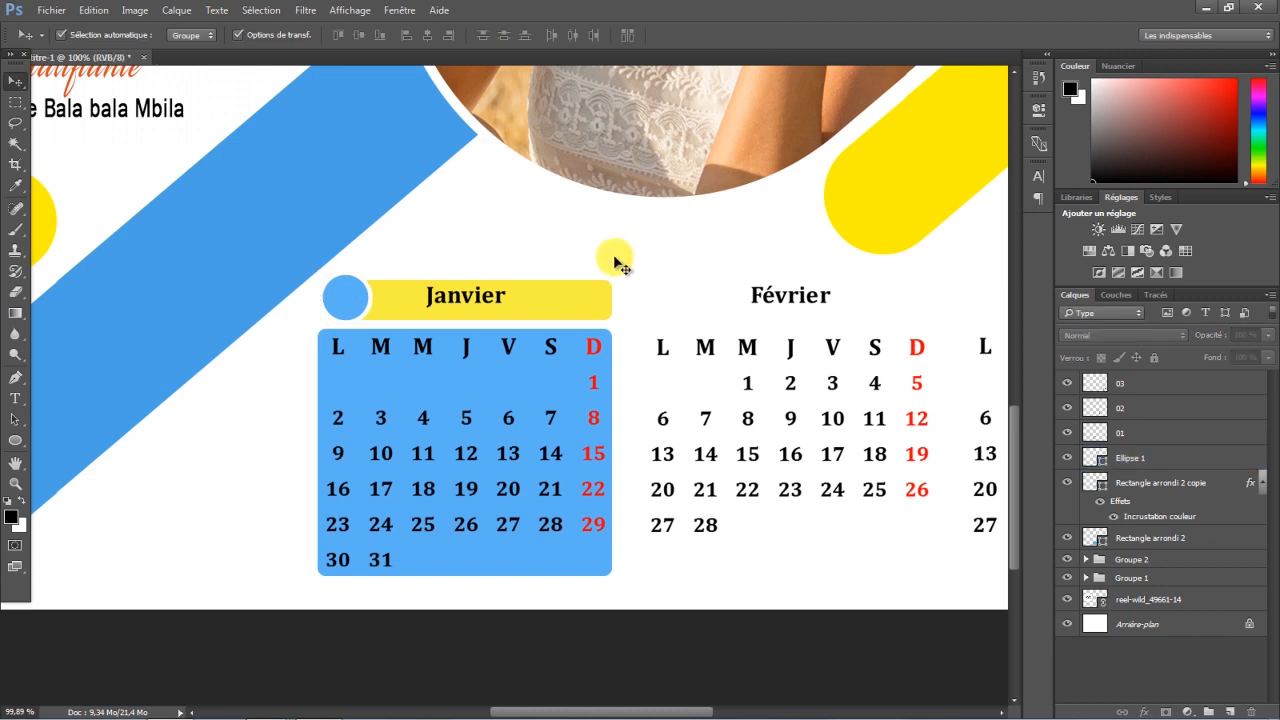
Shift the circle slightly left to line up with the Janvier date block and nudge the yellow title bar slightly up
click(591, 314)
key(ctrl+t)
drag(612, 300, 611, 300)
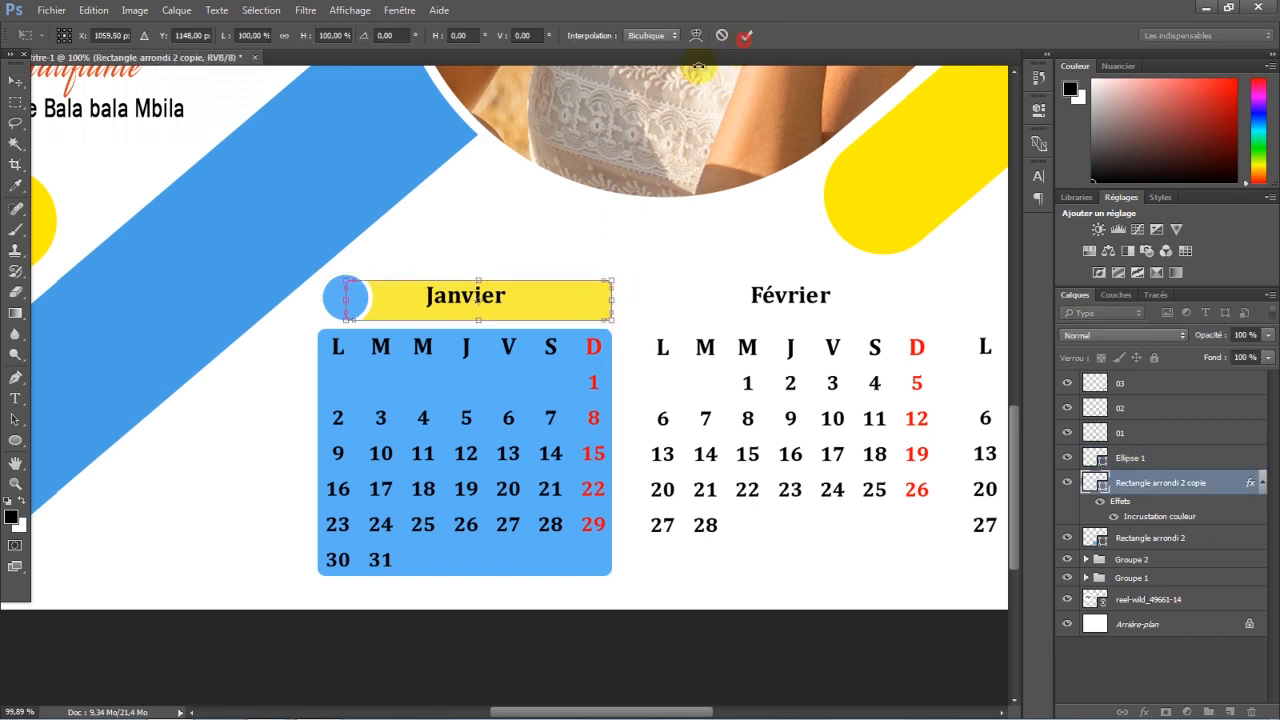
click(745, 35)
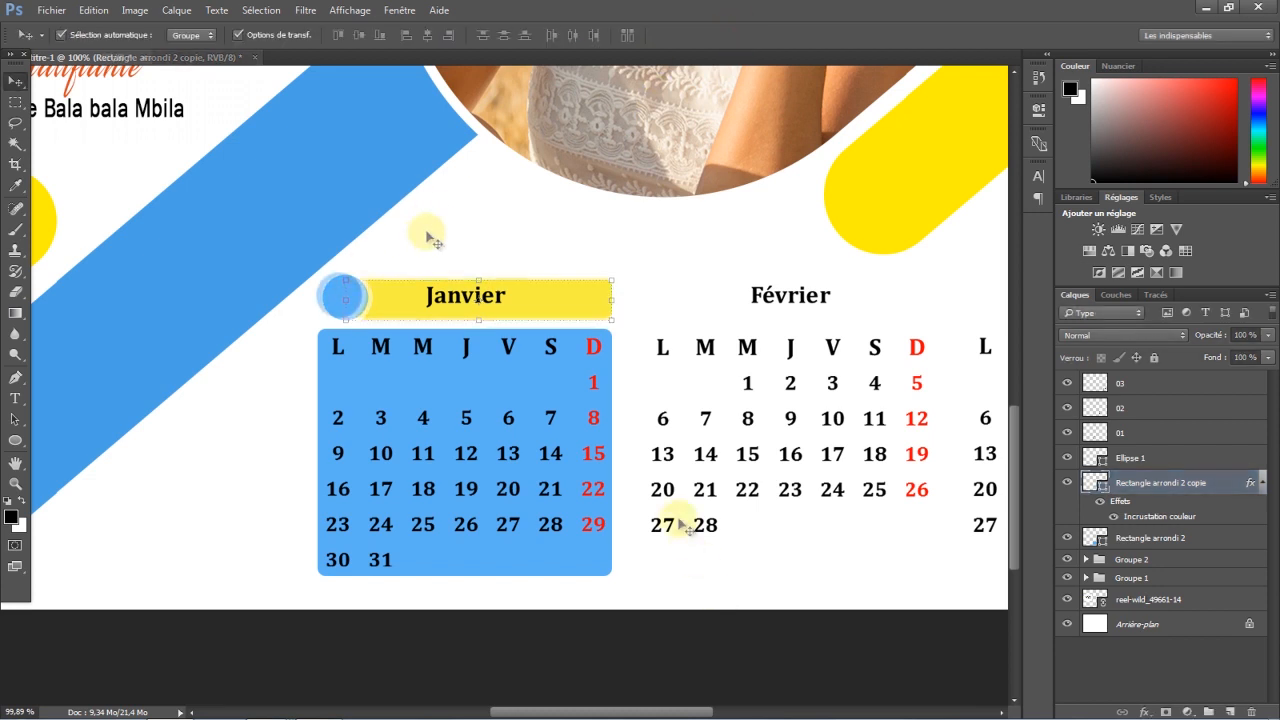
click(680, 525)
click(561, 296)
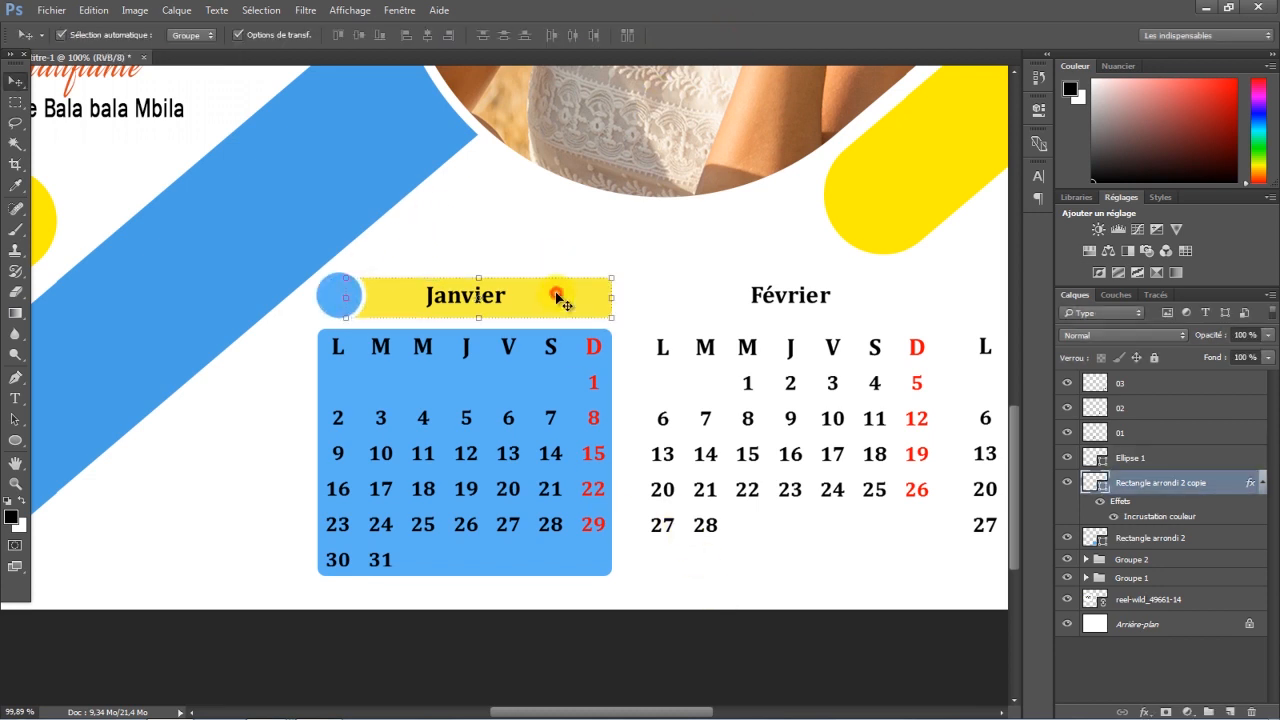
Group the circle, the yellow title bar and the blue date block of Janvier
click(1150, 458)
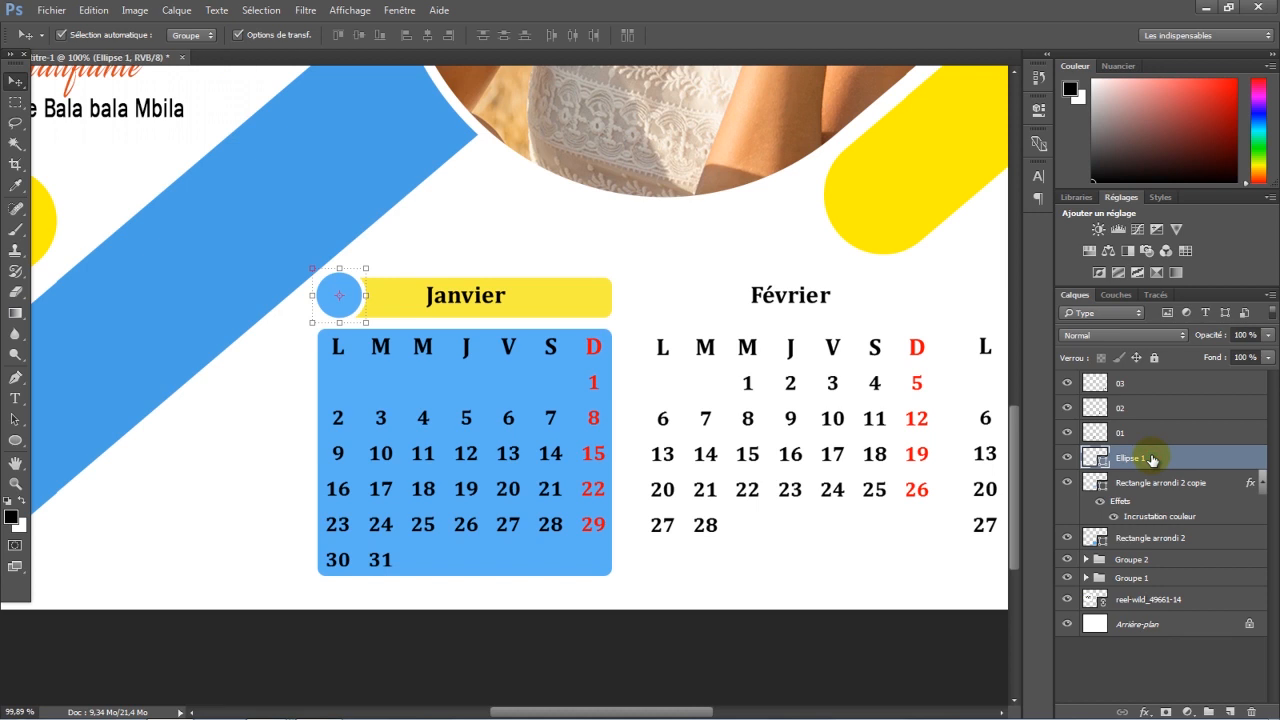
key(ctrl)
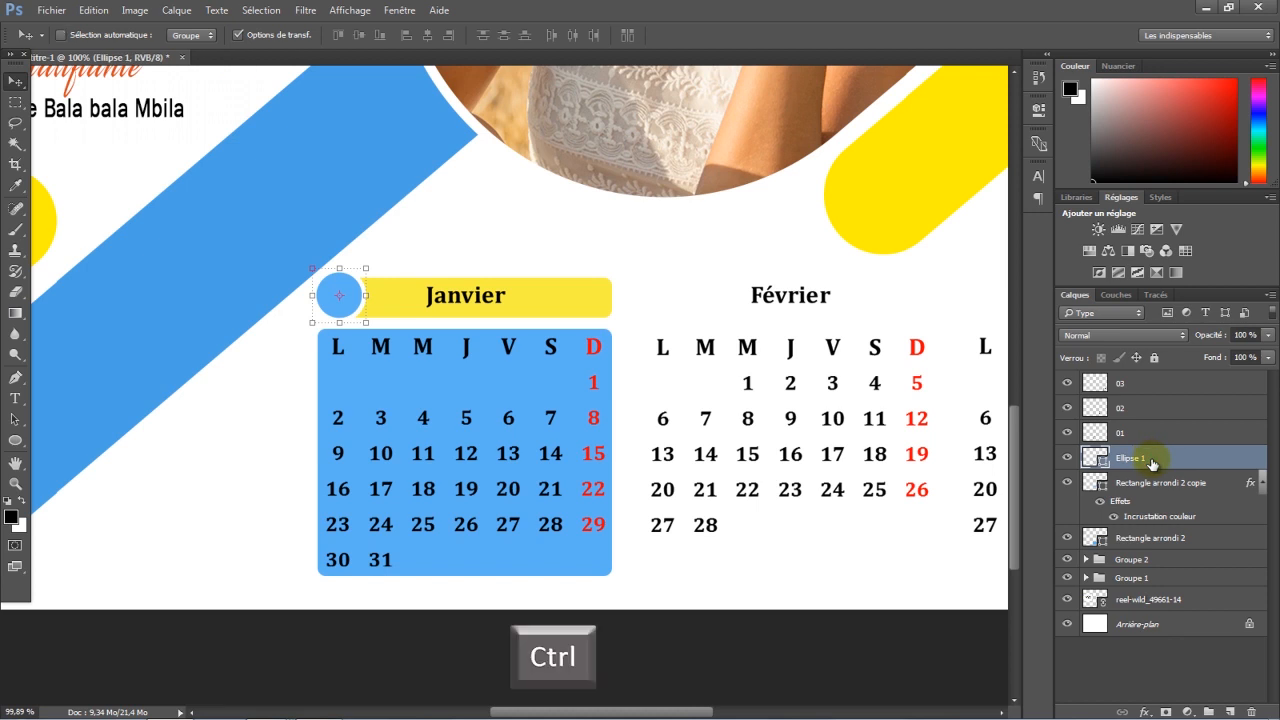
ctrl+click(1168, 485)
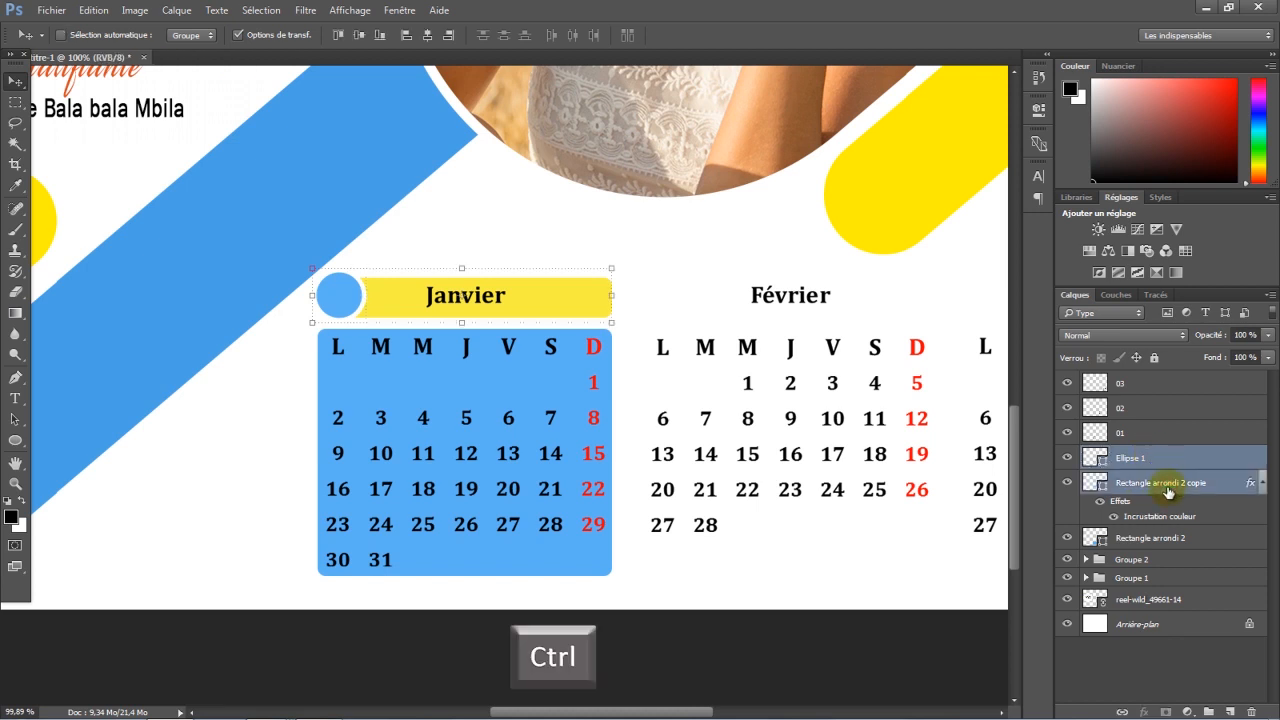
ctrl+click(1157, 541)
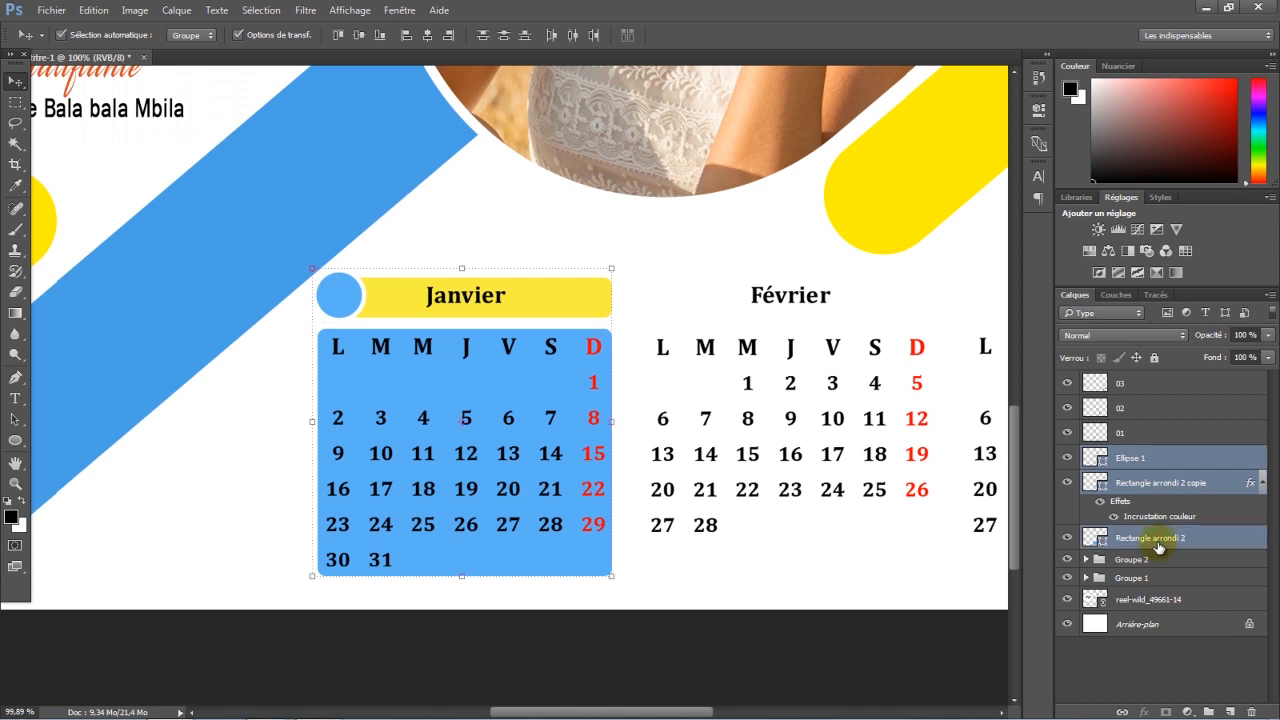
key(ctrl+g)
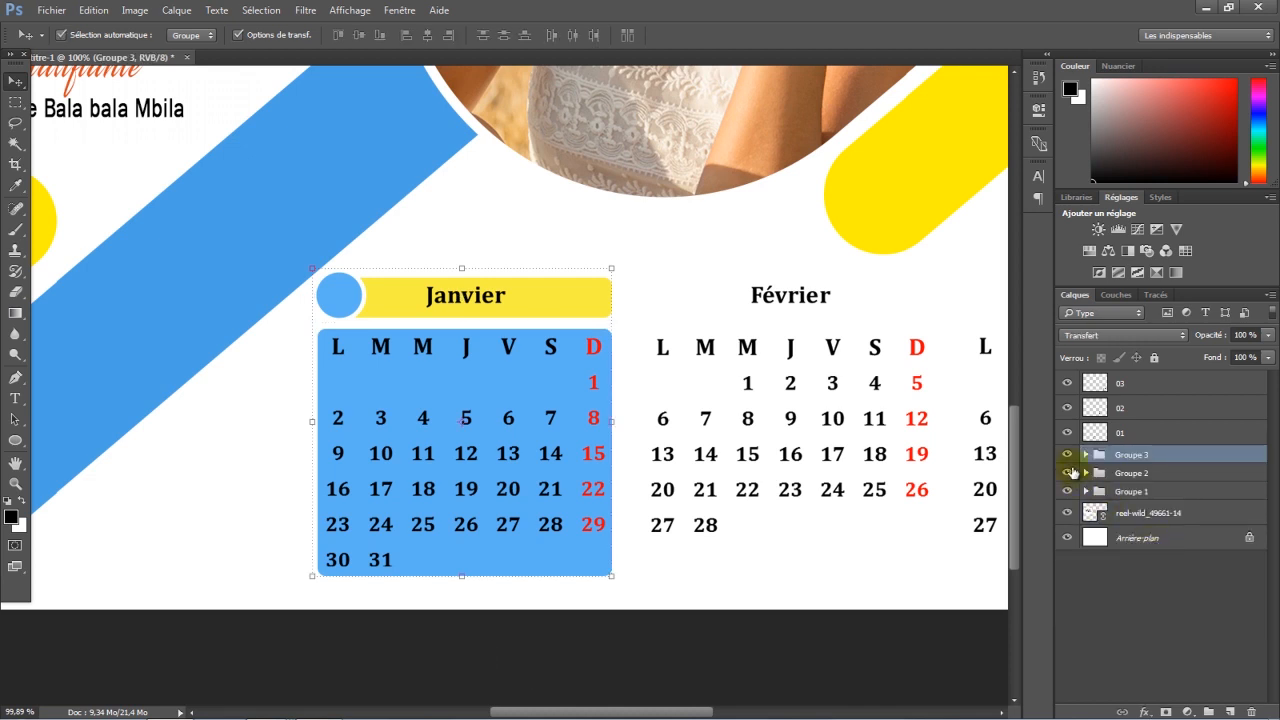
click(1068, 456)
click(1068, 456)
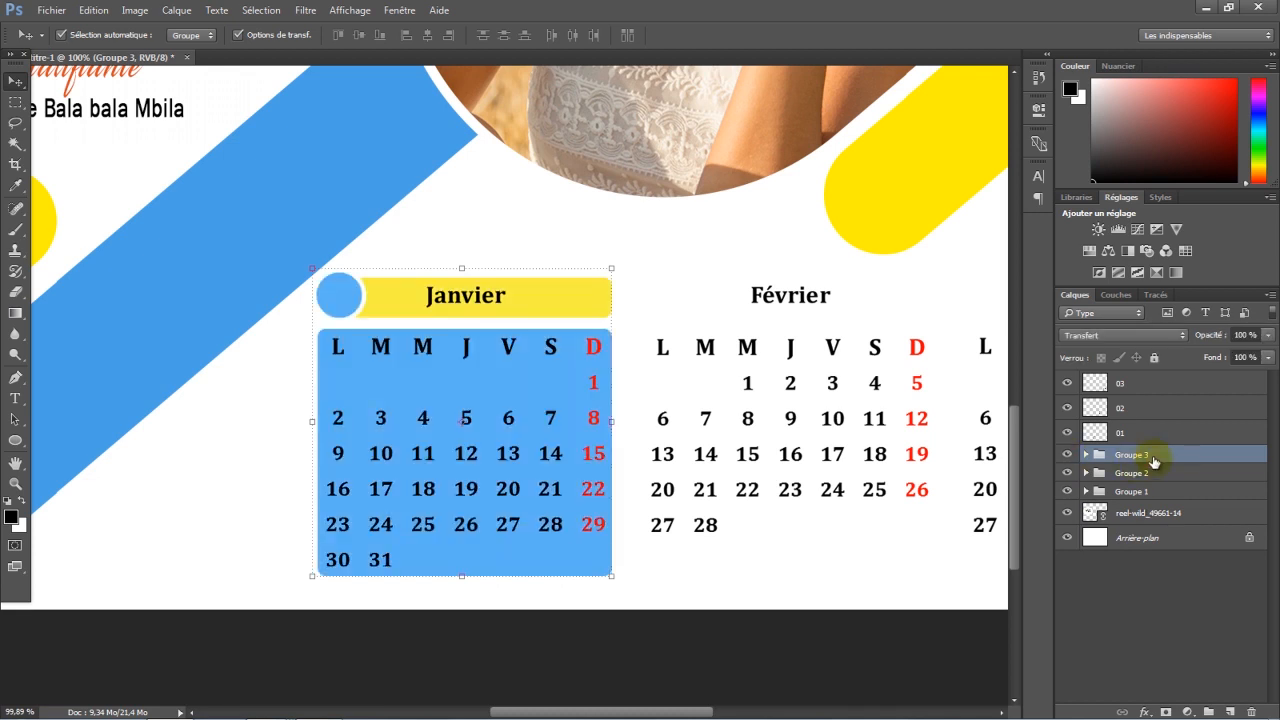
Duplicate the Janvier block group twice, placing one copy 3.42 cm to the right behind Février and the other behind Mars
key(ctrl+j)
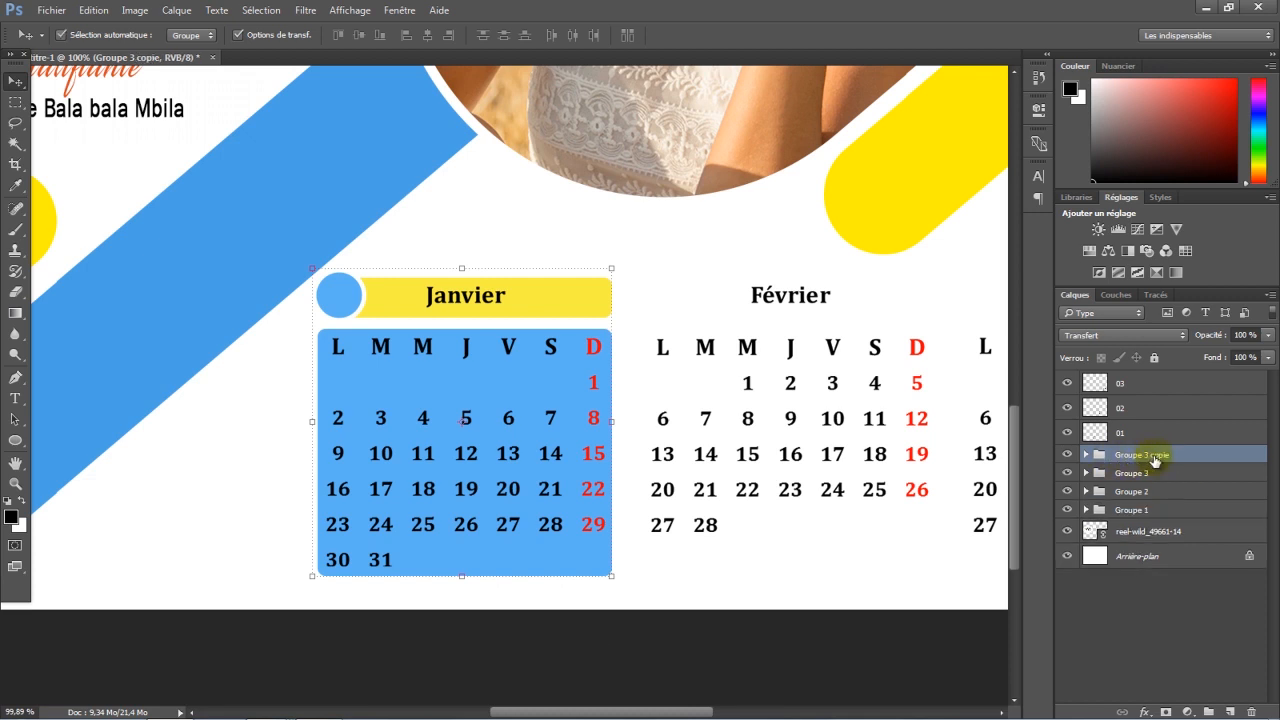
drag(568, 288, 889, 294)
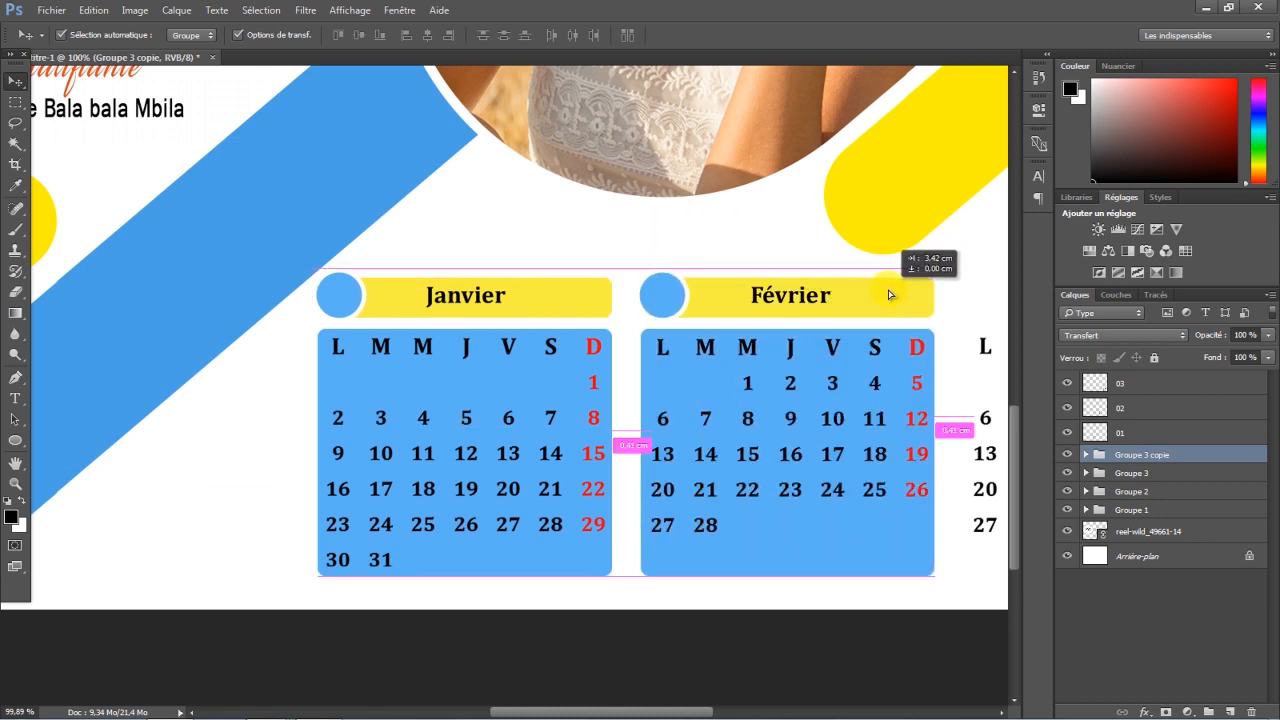
drag(557, 711, 636, 706)
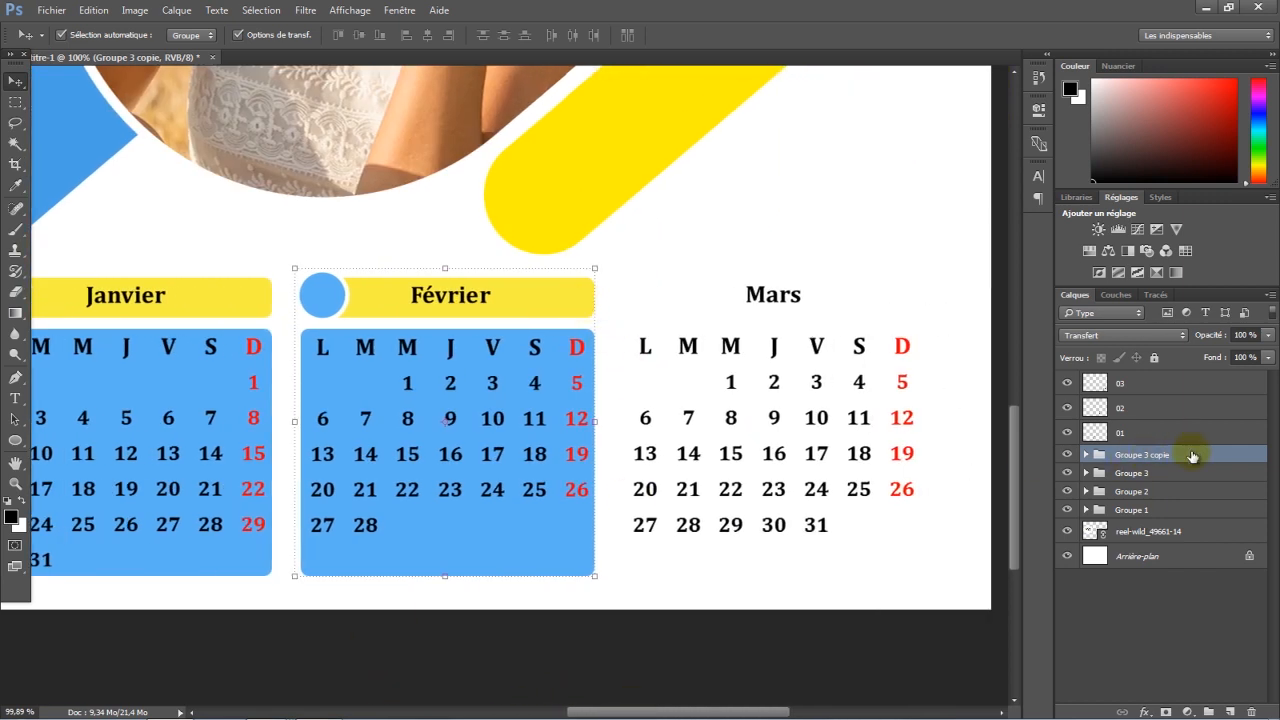
key(ctrl+j)
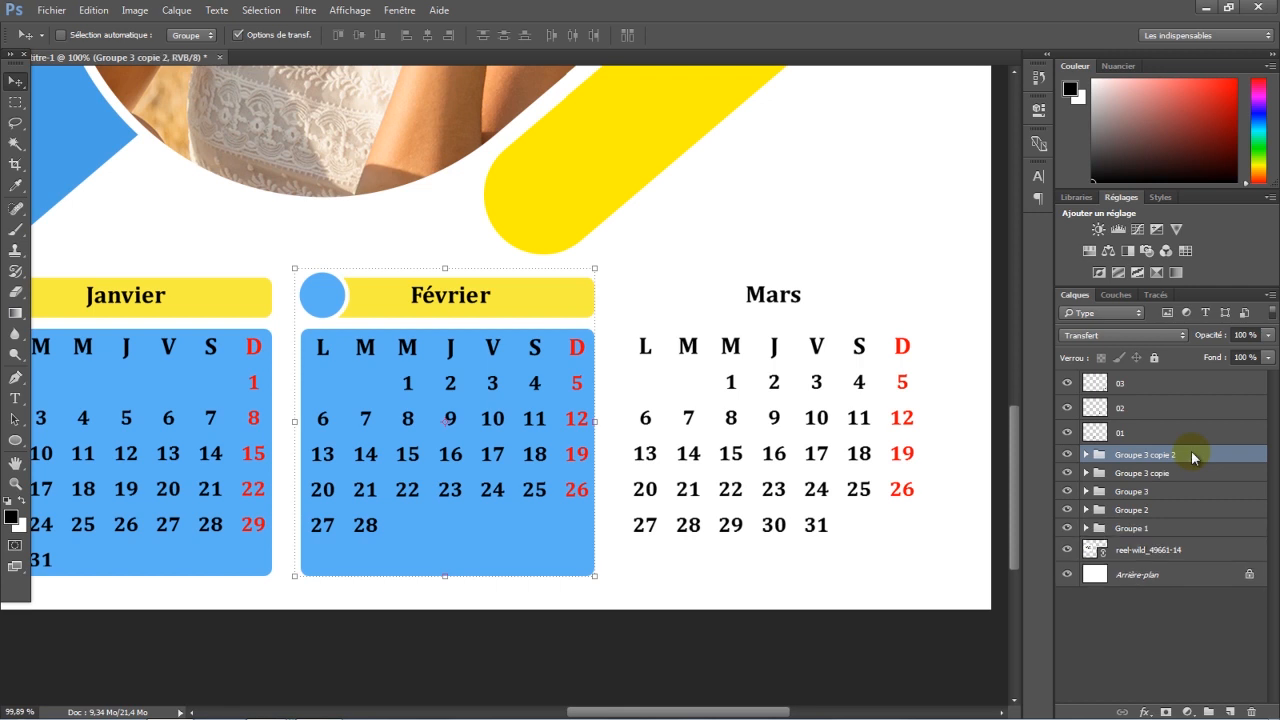
drag(567, 300, 895, 305)
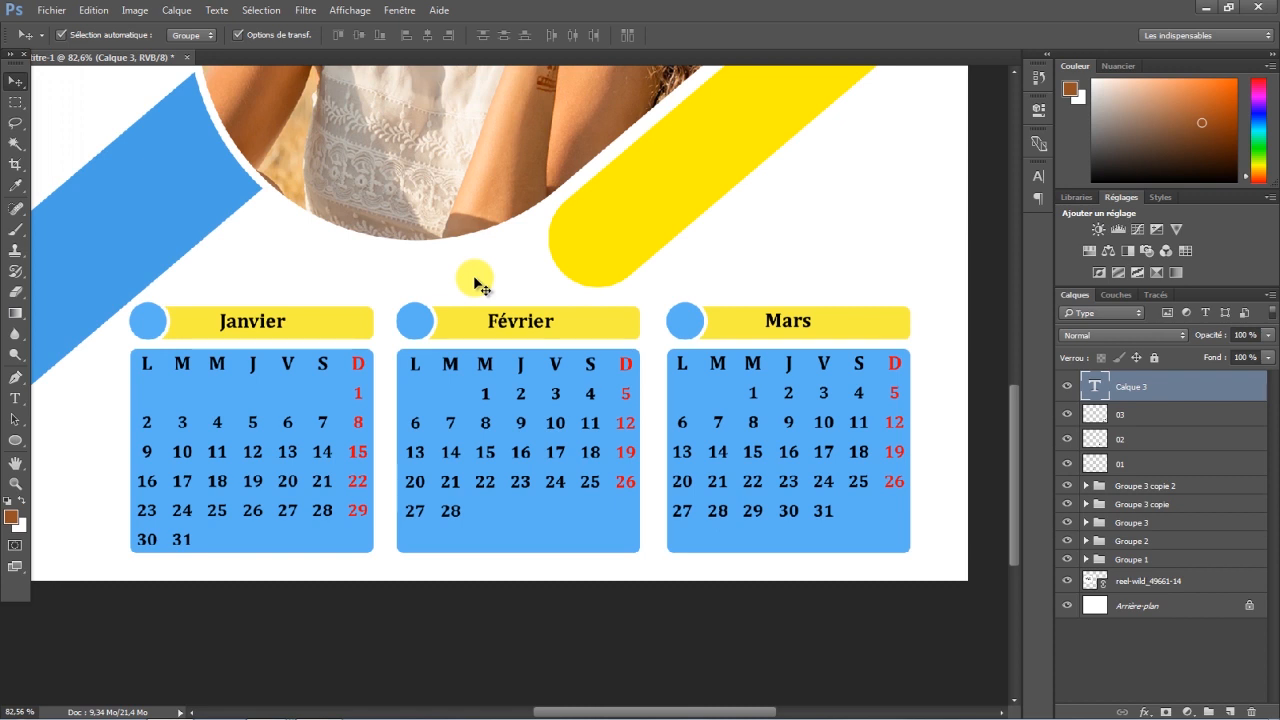
Set up the Type tool with Times New Roman Regular in white (ffffff)
click(14, 399)
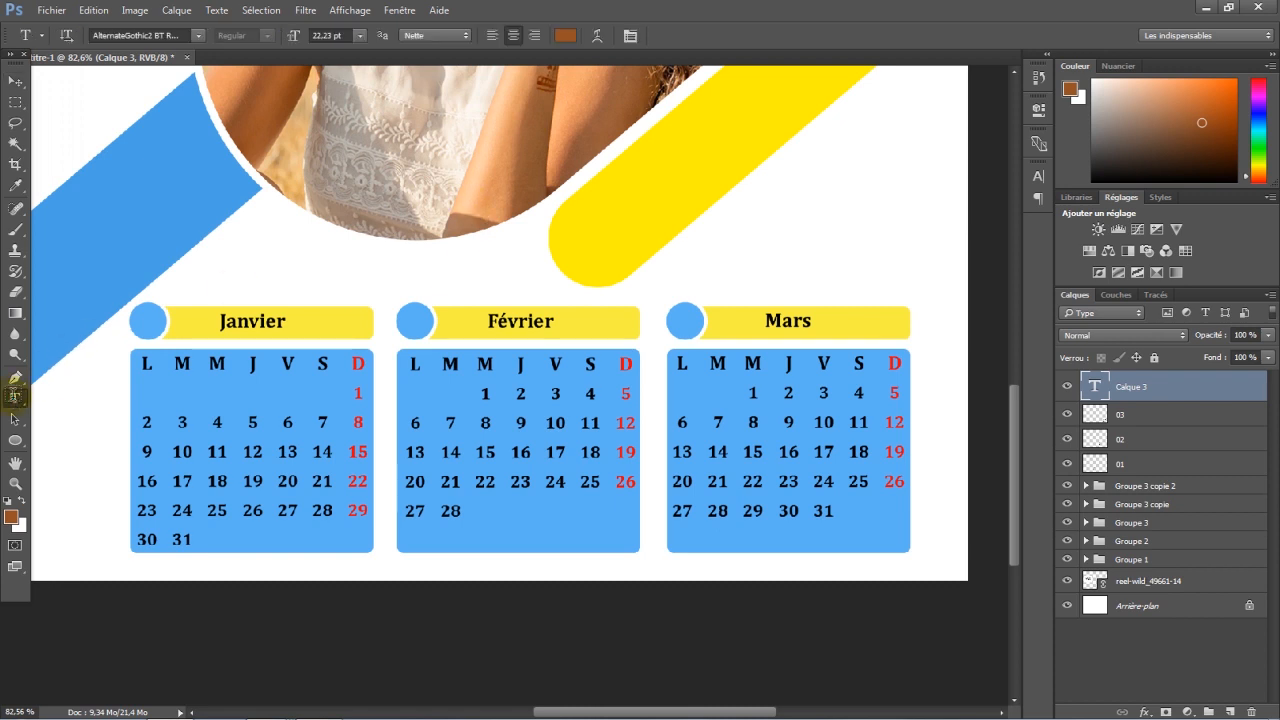
click(131, 36)
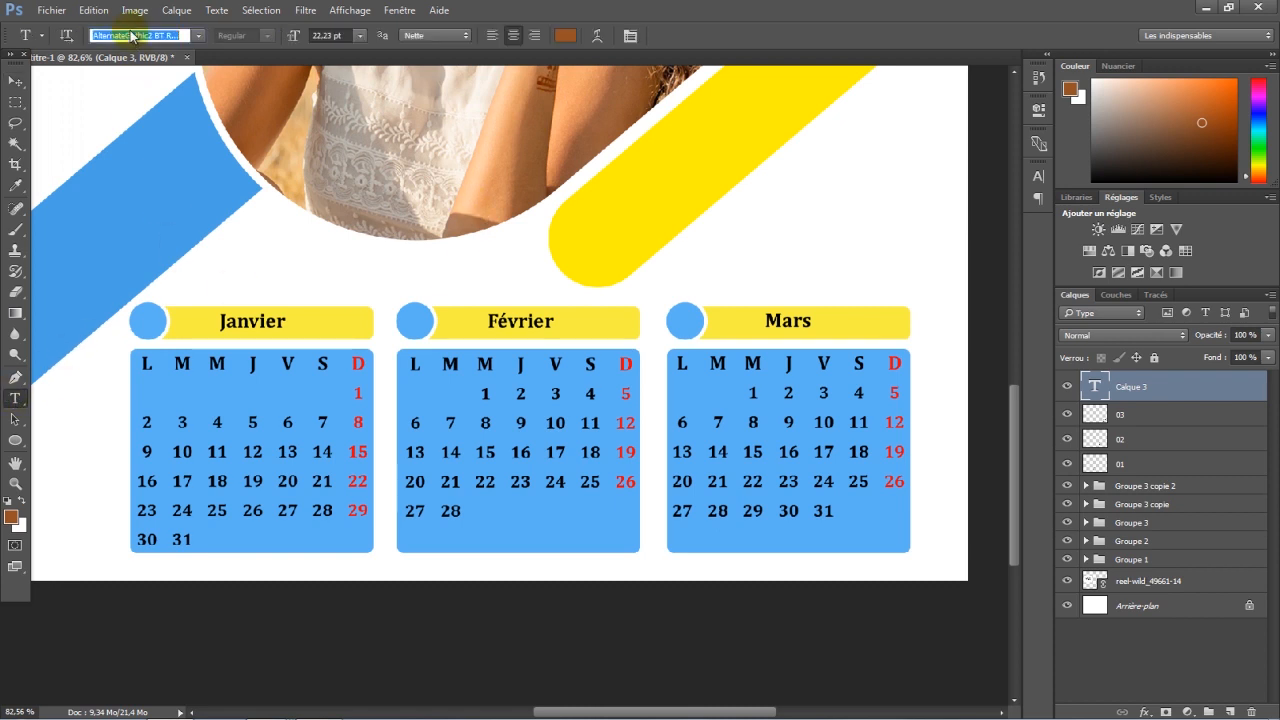
text(tim)
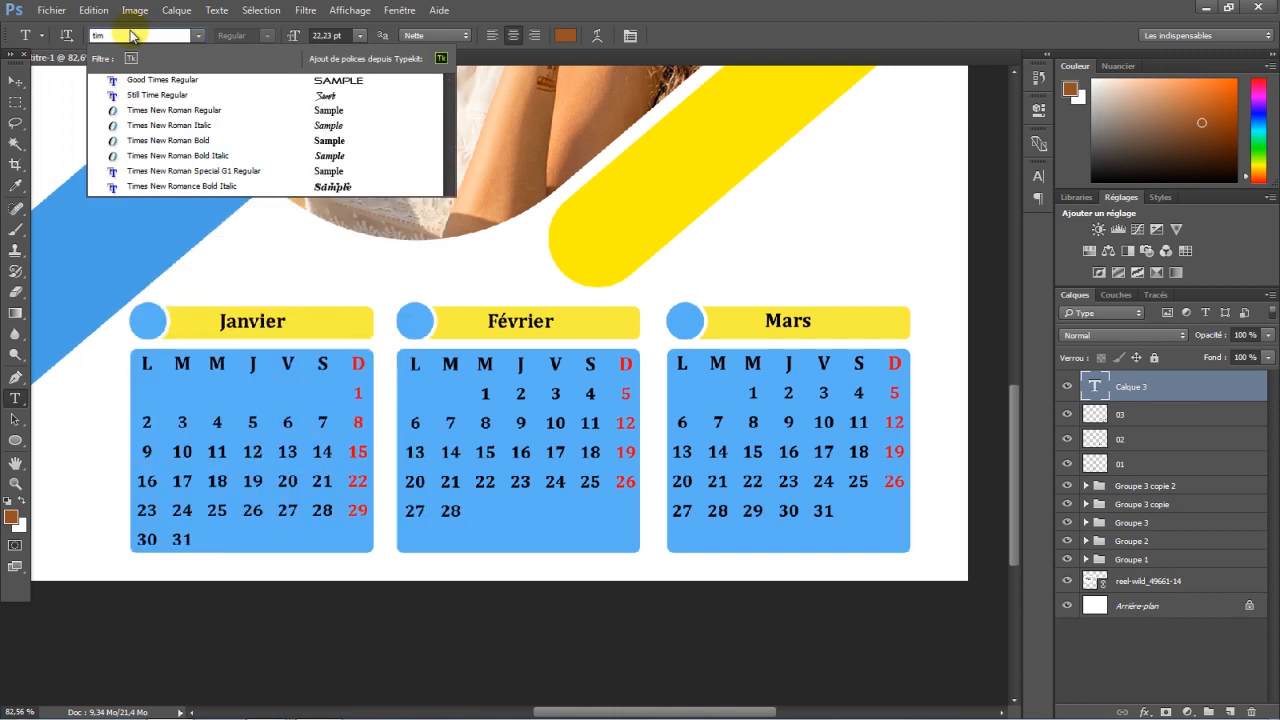
click(158, 110)
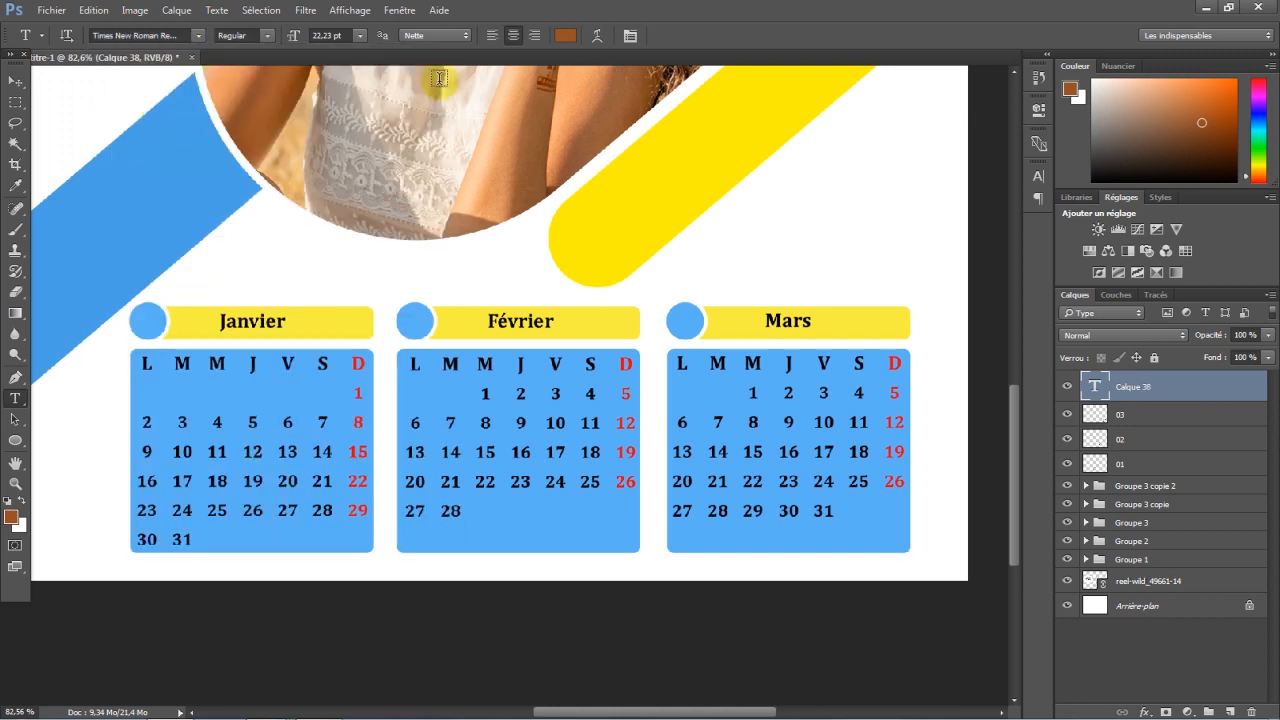
click(568, 37)
click(814, 281)
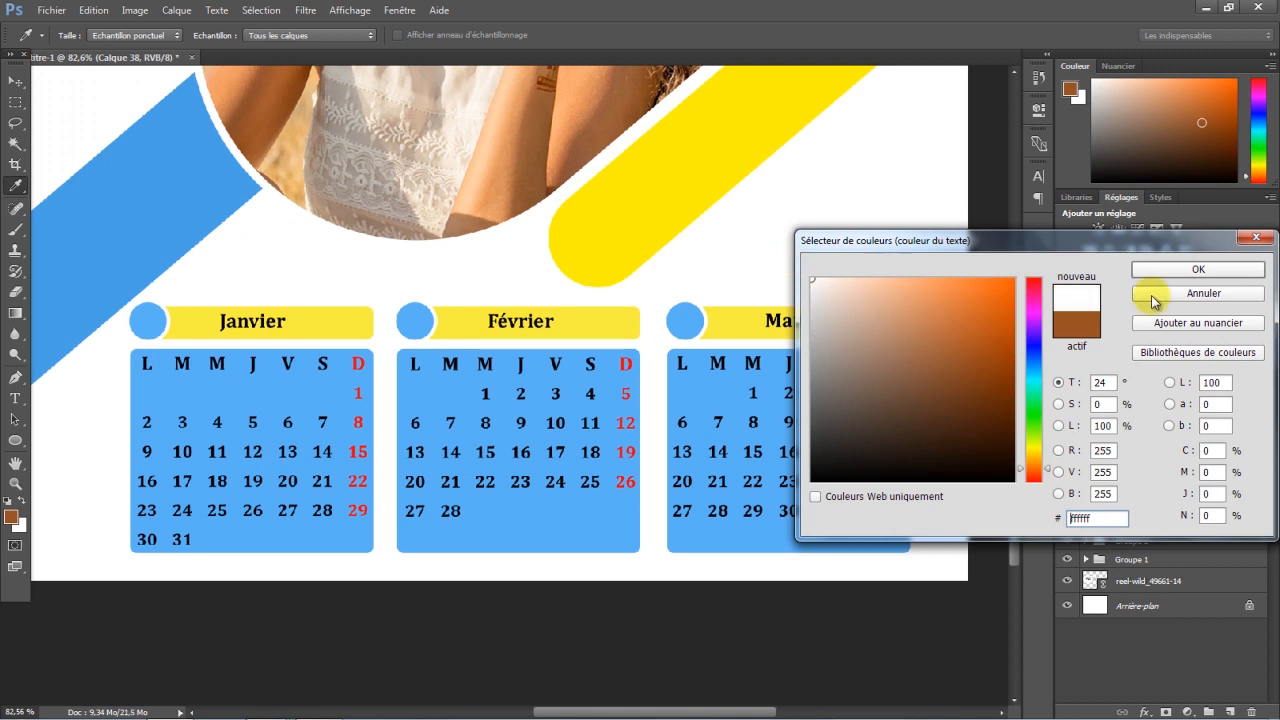
click(1176, 271)
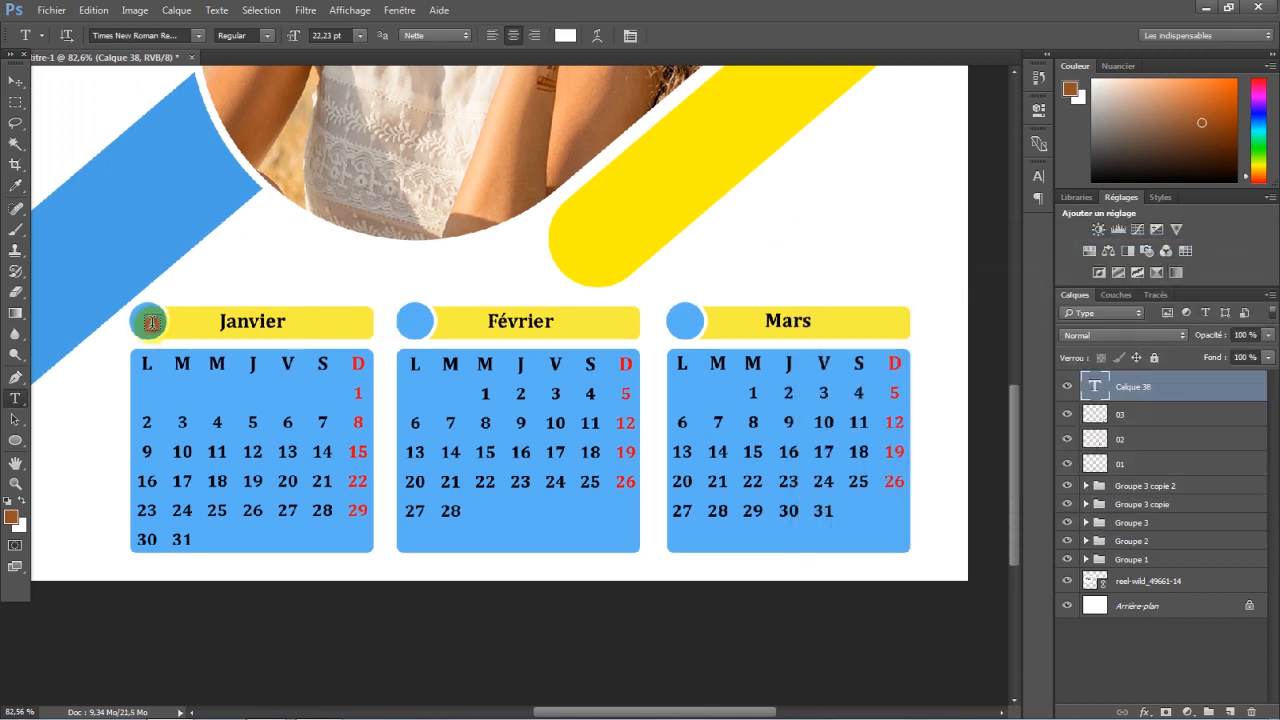
Add the text "1" on the Janvier circle and reduce its size to 11.23 pt
click(151, 323)
text(1)
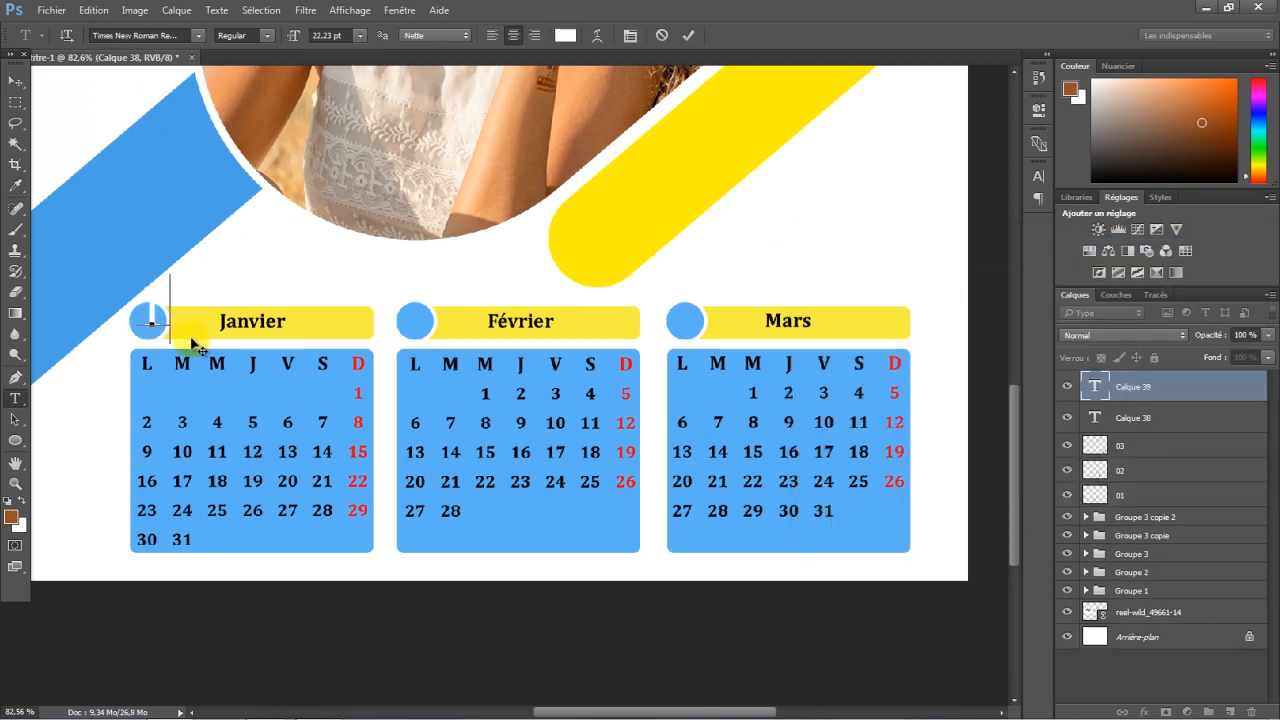
double_click(143, 316)
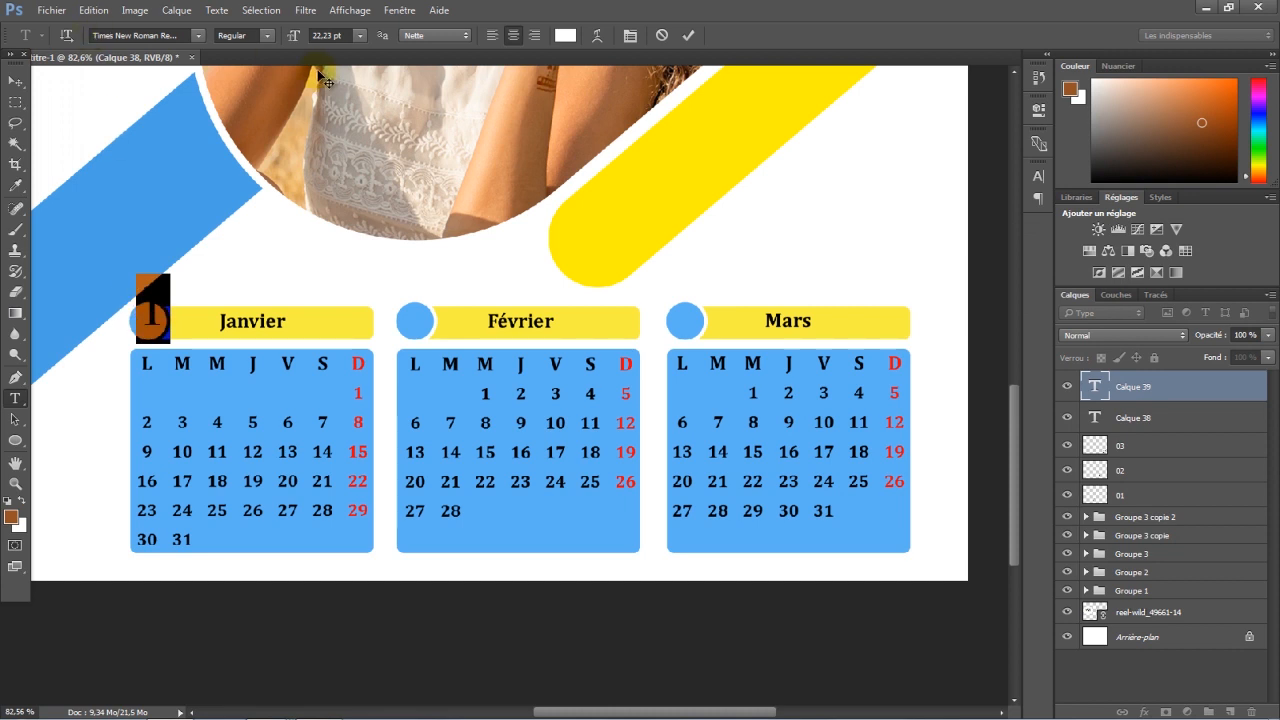
drag(296, 37, 285, 37)
Nudge the number 1 left and down to centre it in the Janvier circle
click(15, 80)
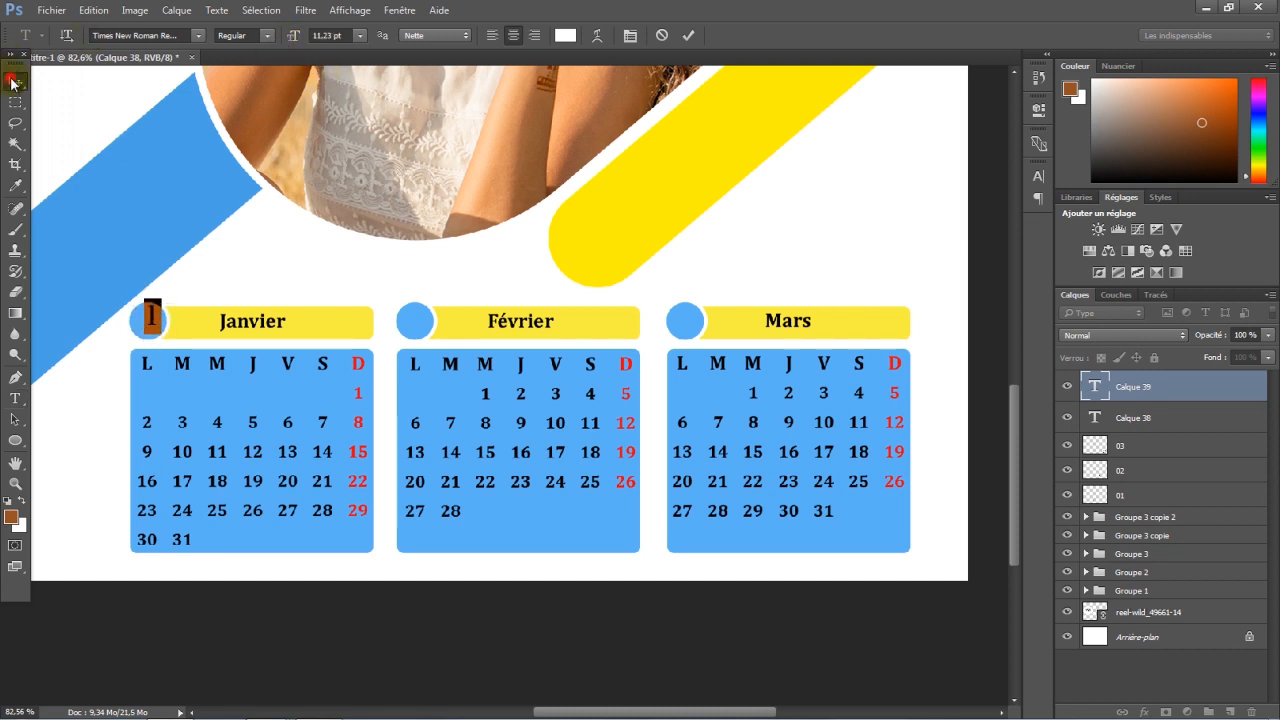
key(Left)
key(Left)
key(Left)
key(Left)
key(Left)
key(Down)
key(Down)
key(Down)
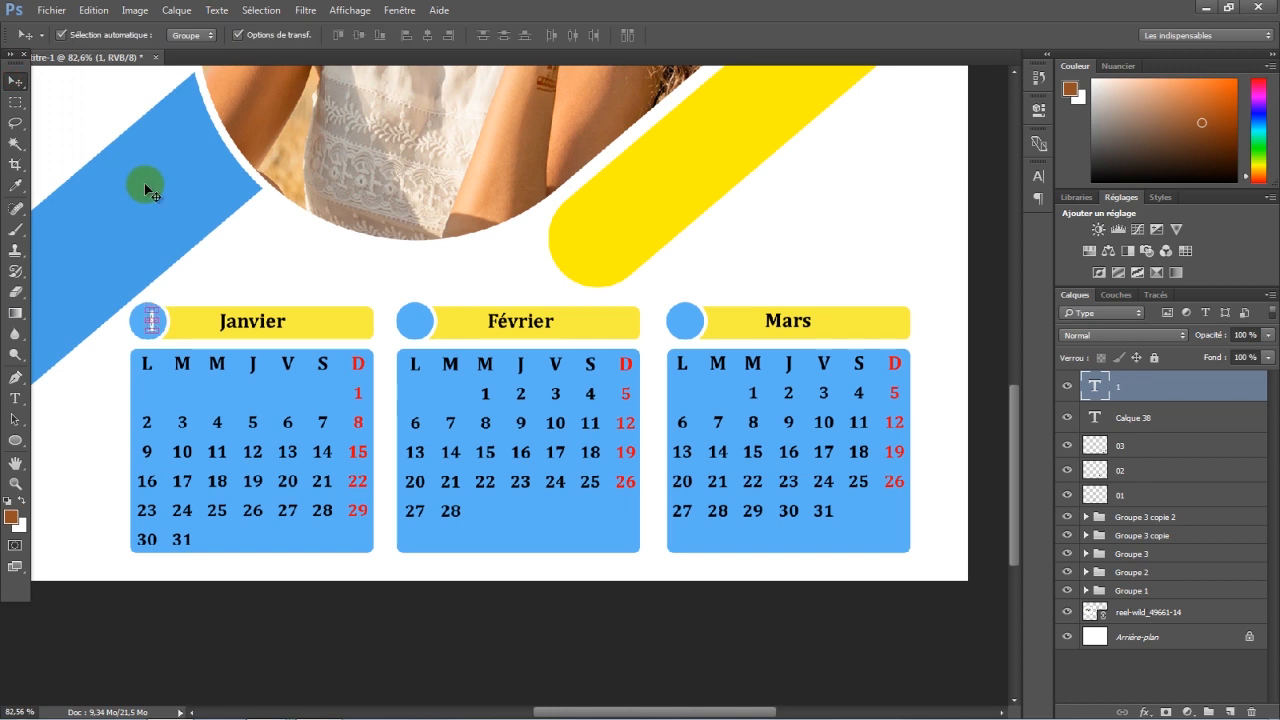
key(Down)
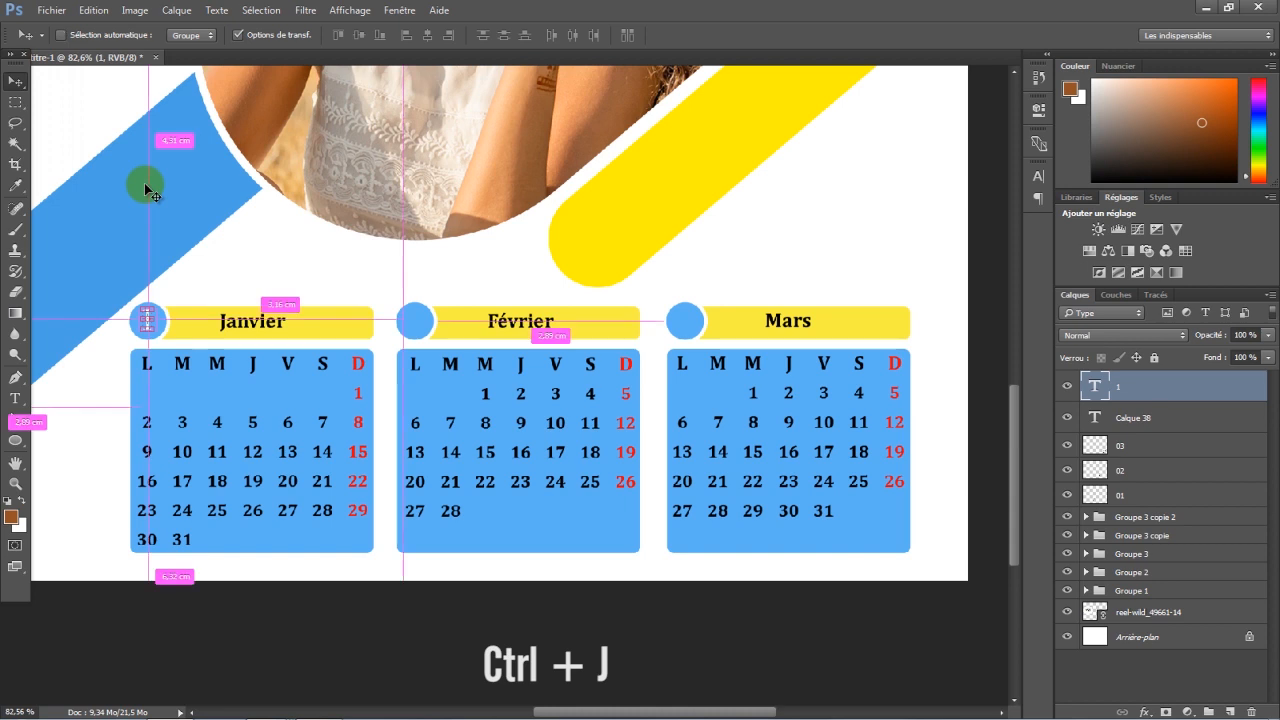
Duplicate the number 1 and move the copy horizontally to the centre of the Février circle
key(ctrl+j)
key(shift+Right)
key(shift+Right)
key(shift+Right)
key(shift+Right)
key(shift+Right)
key(shift+Right)
key(shift+Right)
key(shift+Right)
key(shift+Right)
key(shift+Right)
key(shift+Right)
key(shift+Right)
key(shift+Right)
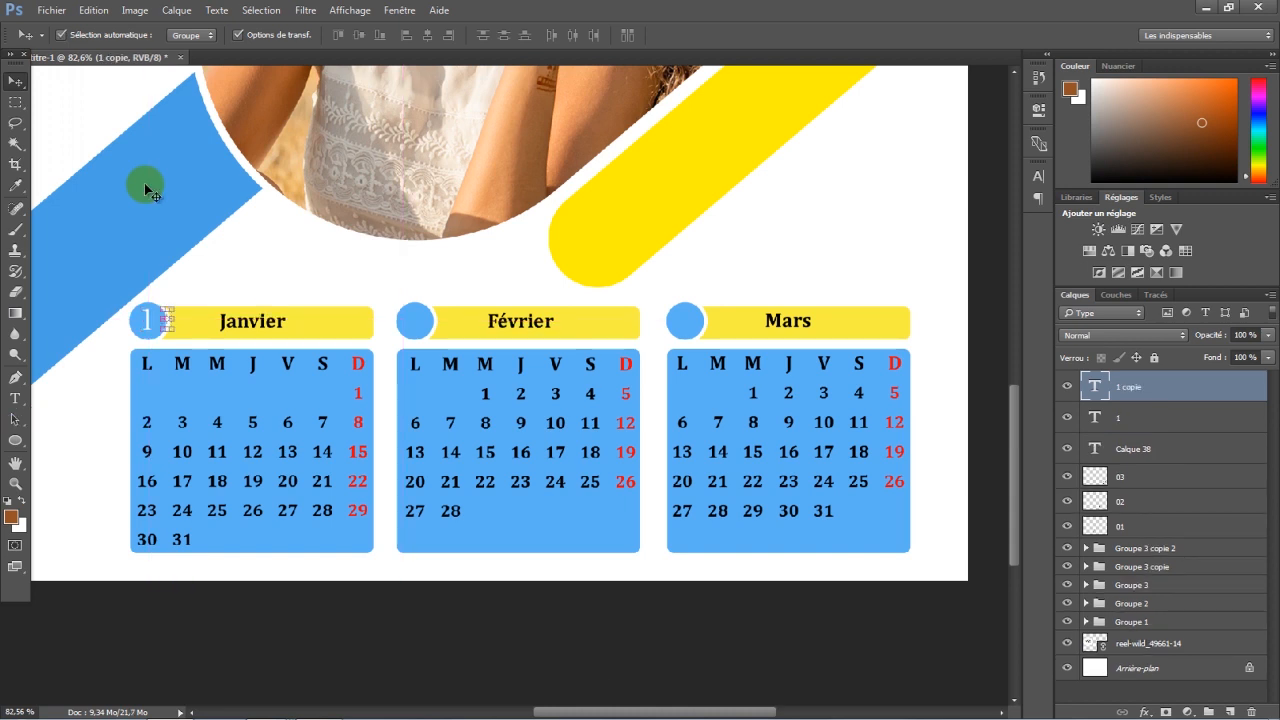
key(shift+Right)
key(shift+Right)
key(shift+Right)
key(shift+Right)
key(shift+Right)
key(shift+Right)
key(shift+Right)
key(shift+Right)
key(shift+Right)
key(shift+Right)
key(shift+Right)
key(shift+Right)
key(shift+Right)
key(shift+Right)
key(shift+Right)
key(shift+Right)
key(shift+Right)
key(shift+Right)
key(shift+Right)
key(shift+Right)
key(Left)
key(Left)
key(Left)
key(Left)
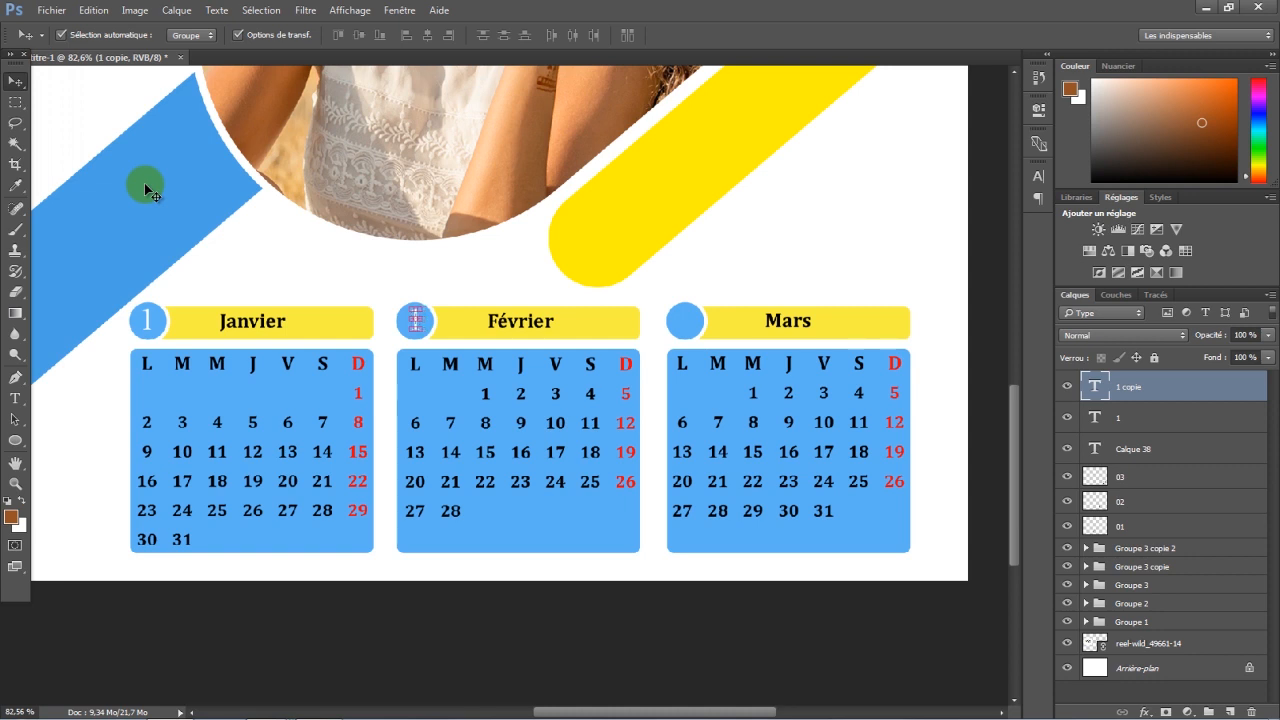
Replace the copied number in the Février circle with "2"
click(15, 398)
click(414, 320)
double_click(414, 320)
text(2)
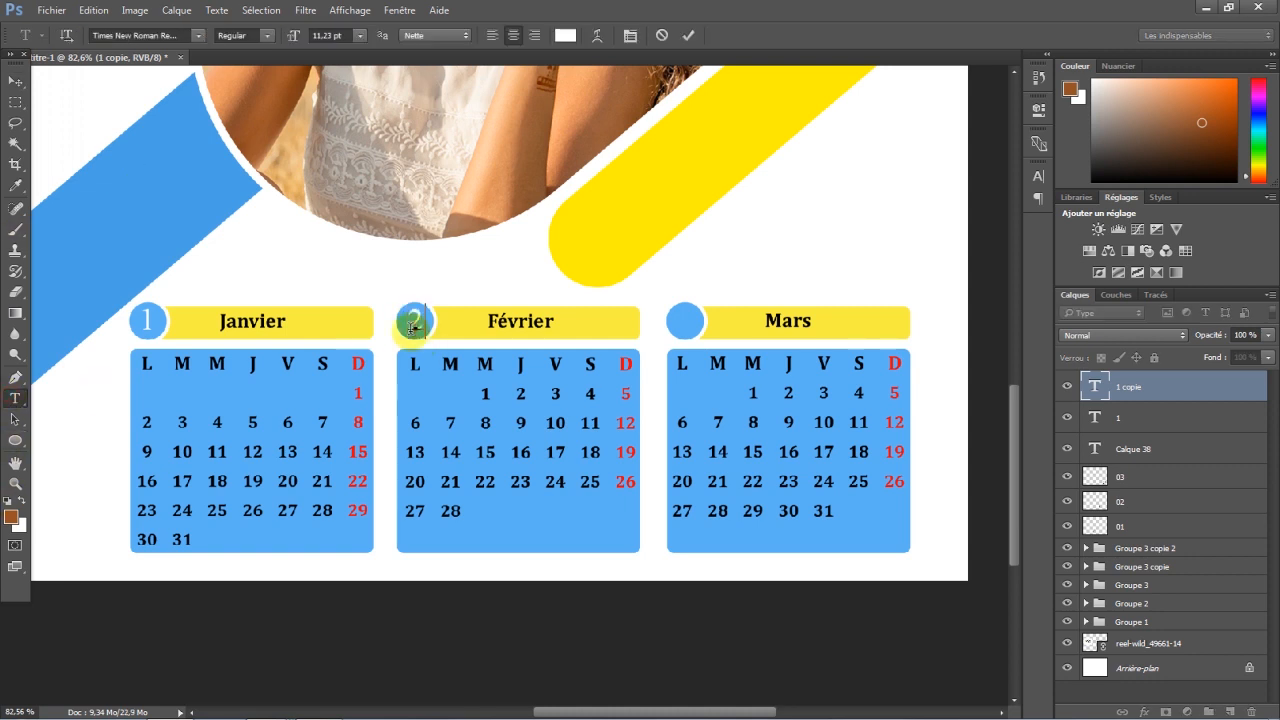
Duplicate the number 2 and move the copy horizontally to the centre of the Mars circle
click(692, 36)
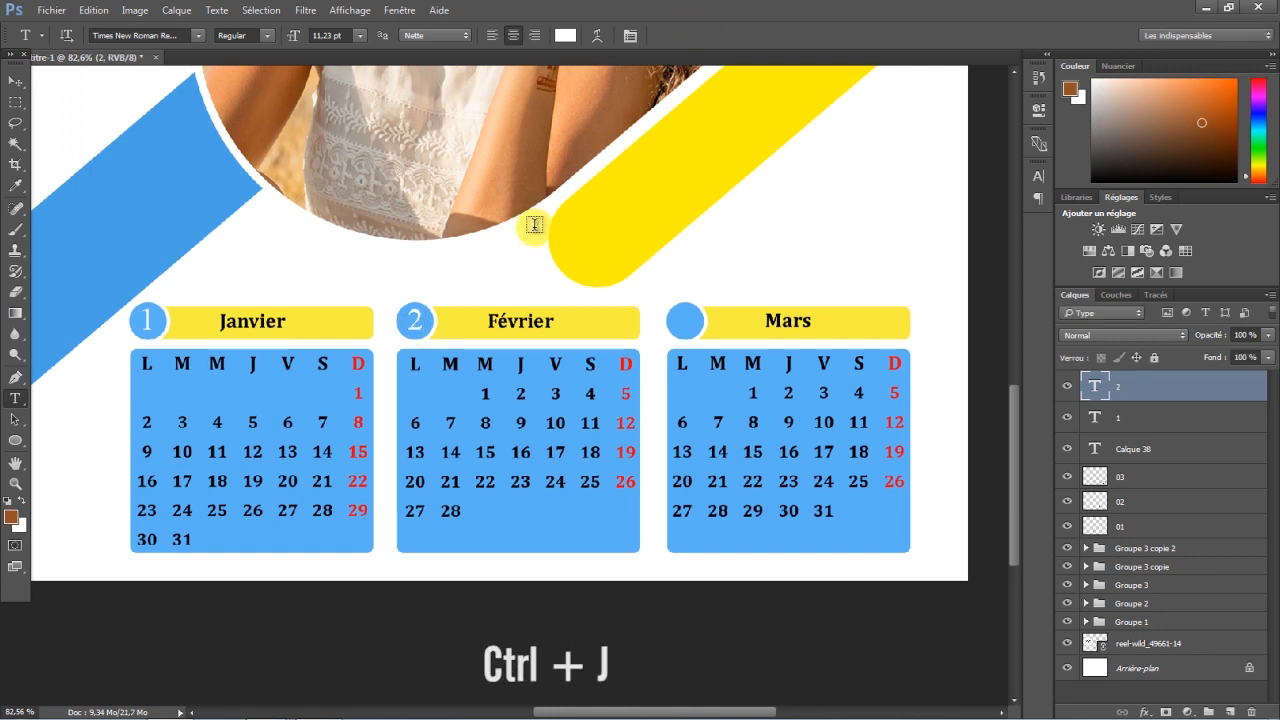
key(ctrl+j)
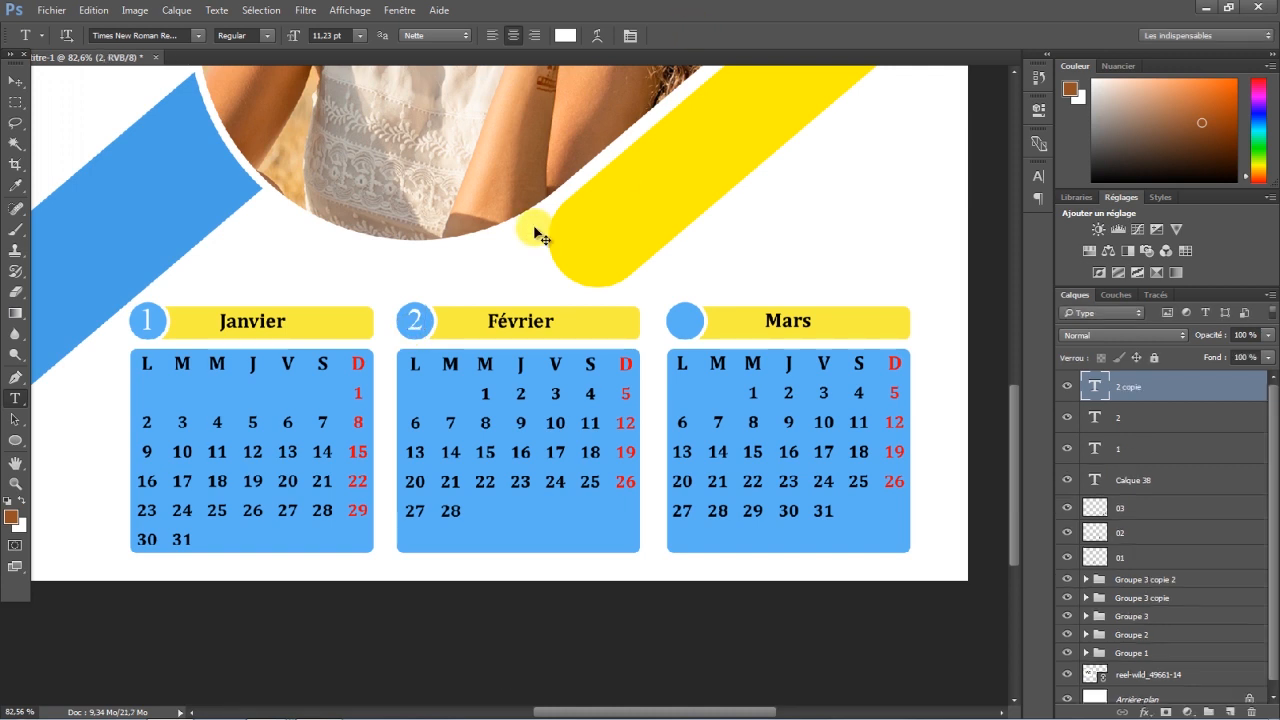
click(15, 84)
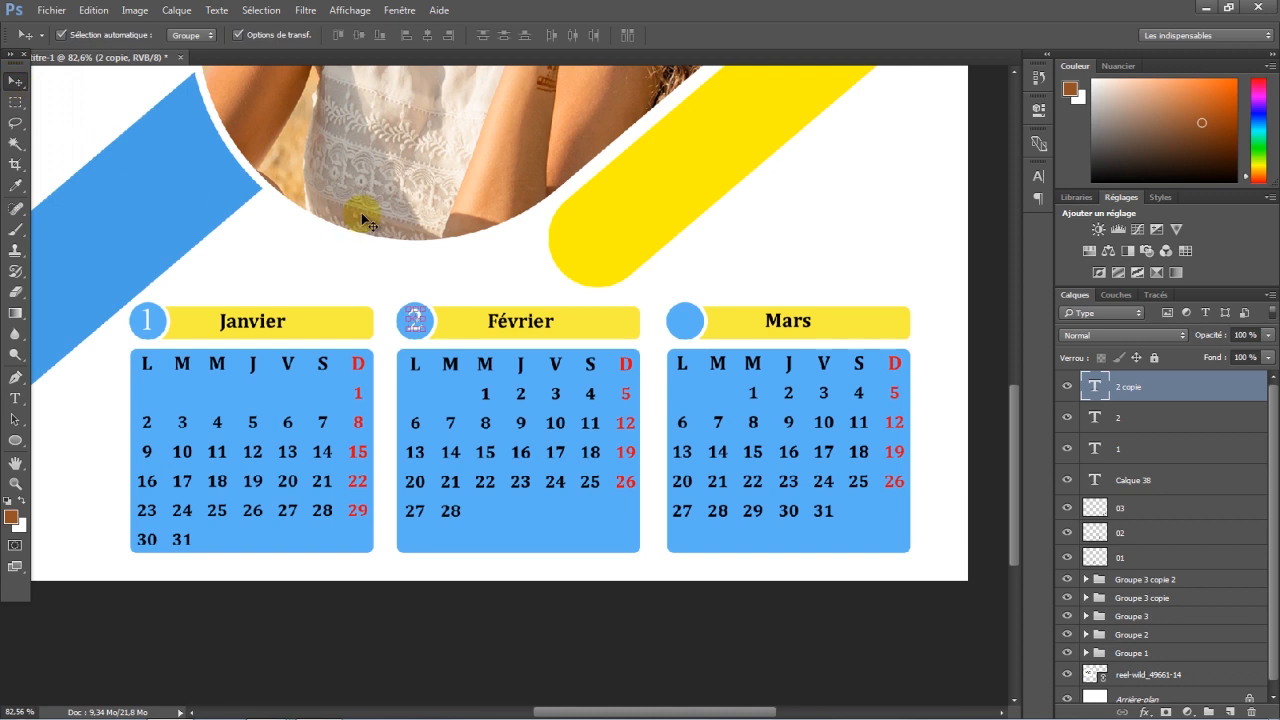
key(Right)
key(Right)
key(Right)
key(Right)
key(Right)
key(Right)
key(Right)
key(Right)
key(Right)
key(Right)
key(Right)
key(Right)
key(Right)
key(Right)
key(Right)
key(Right)
key(Right)
key(Right)
key(Right)
key(Right)
Replace the copied number in the Mars circle with "3"
click(15, 398)
click(674, 321)
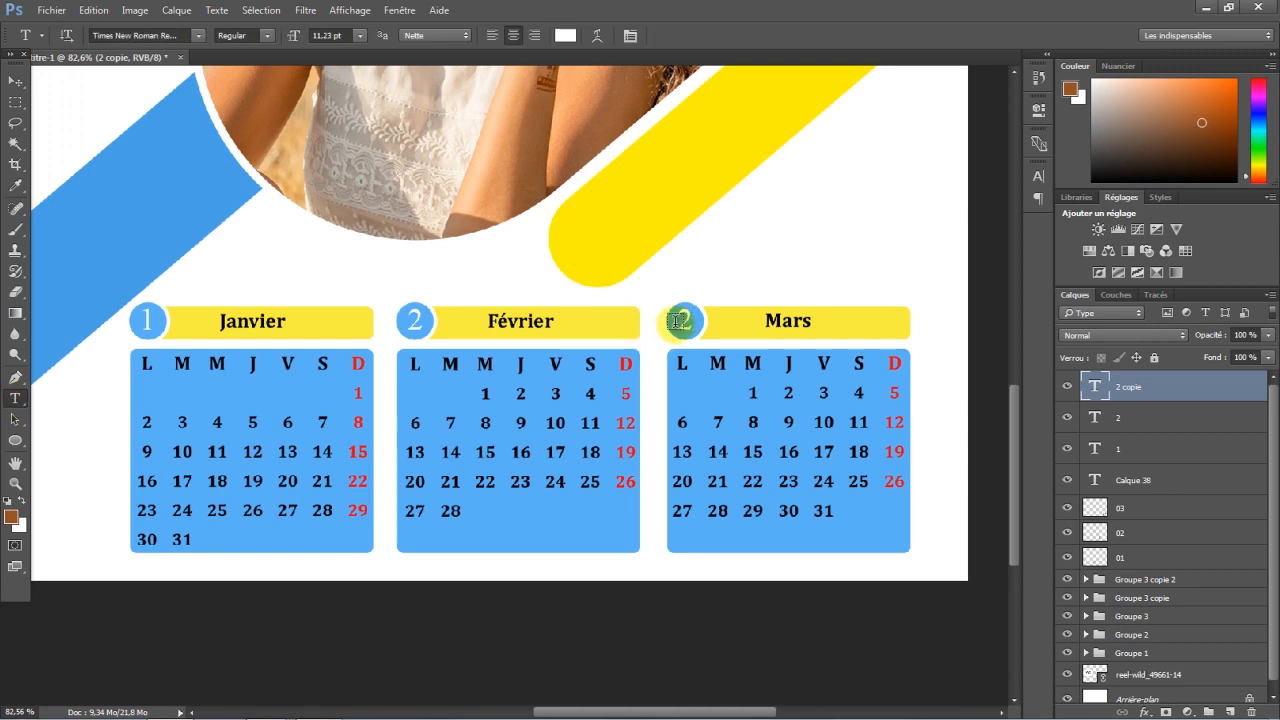
text(3)
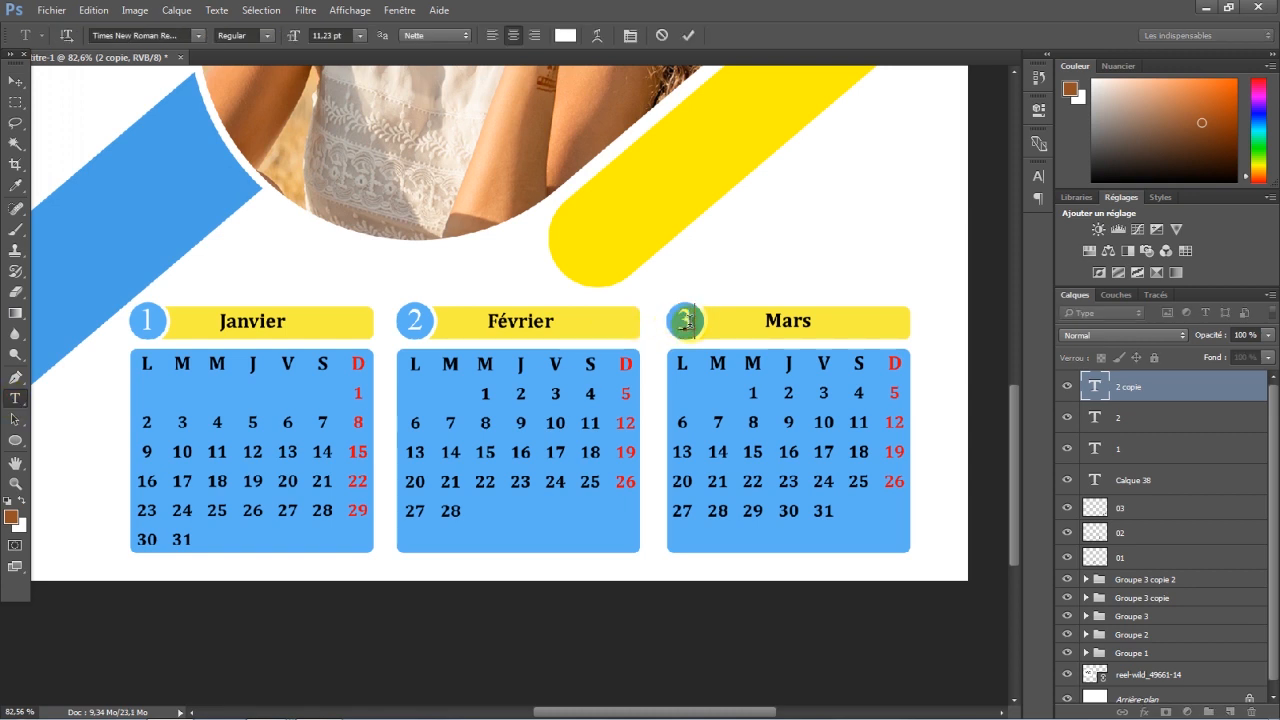
click(685, 39)
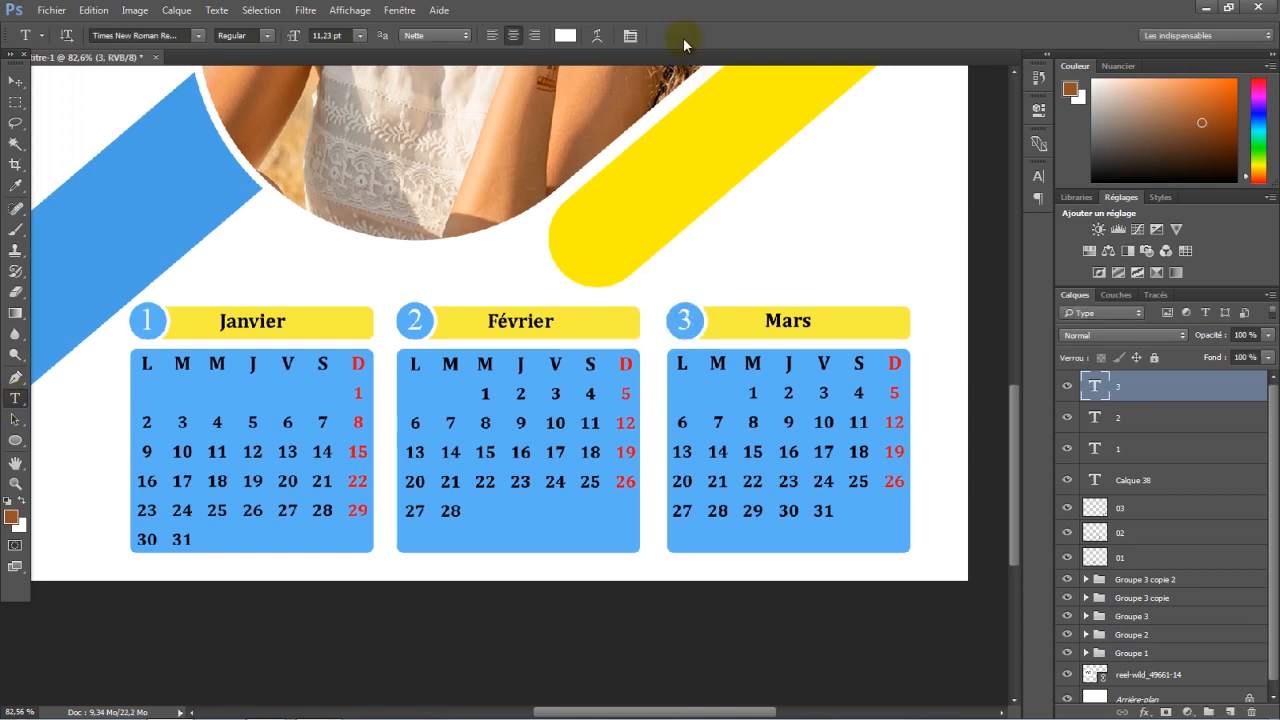
click(17, 86)
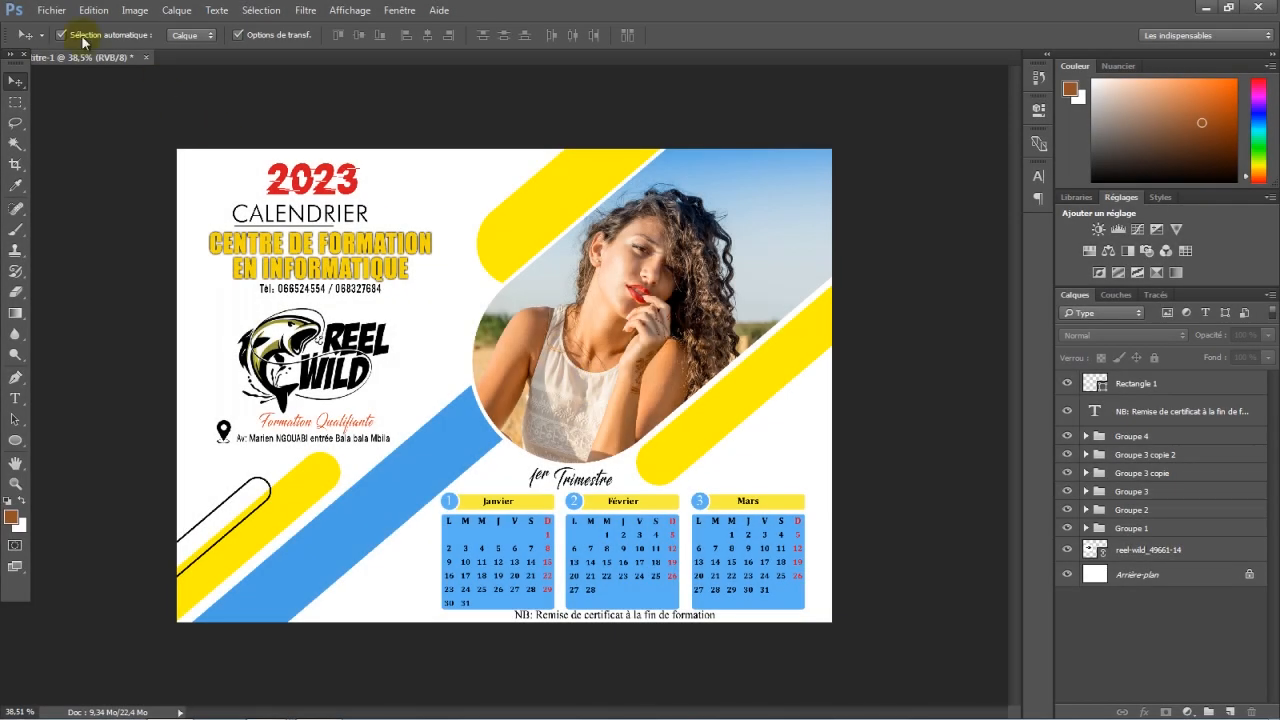
Place the image 255 from the Image Calendrier folder as a linked object
click(52, 10)
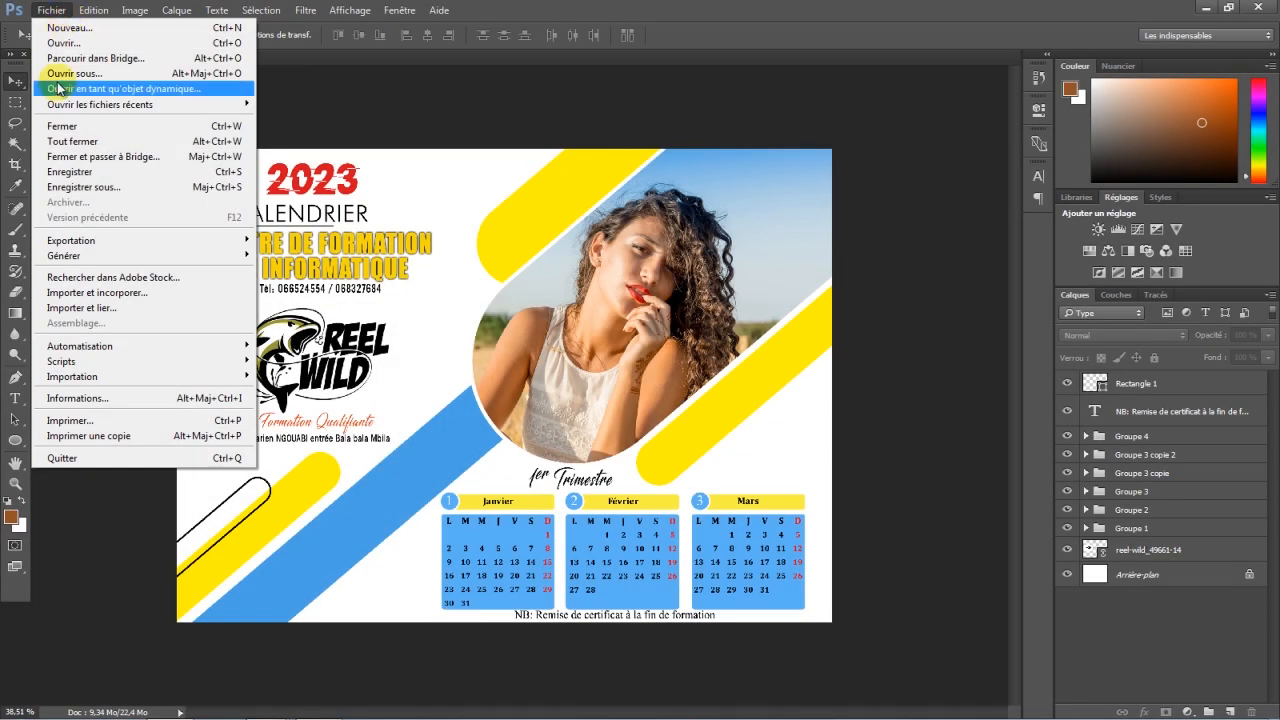
click(70, 307)
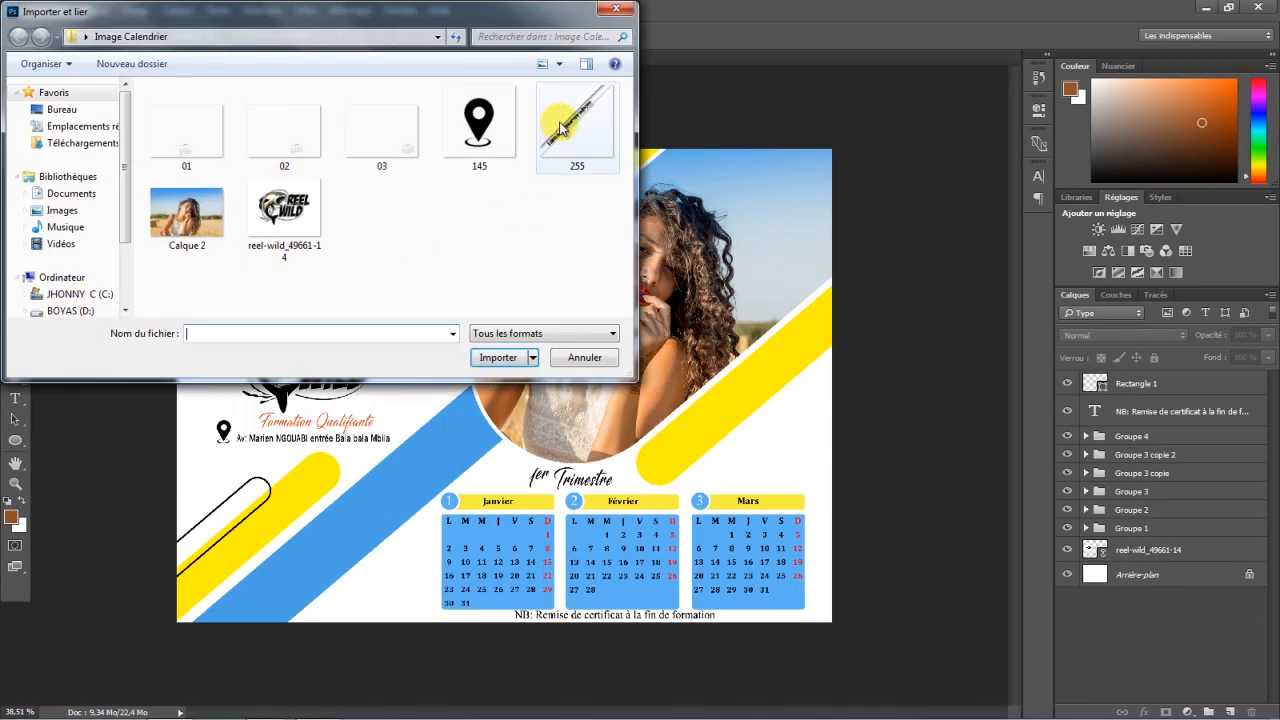
double_click(563, 124)
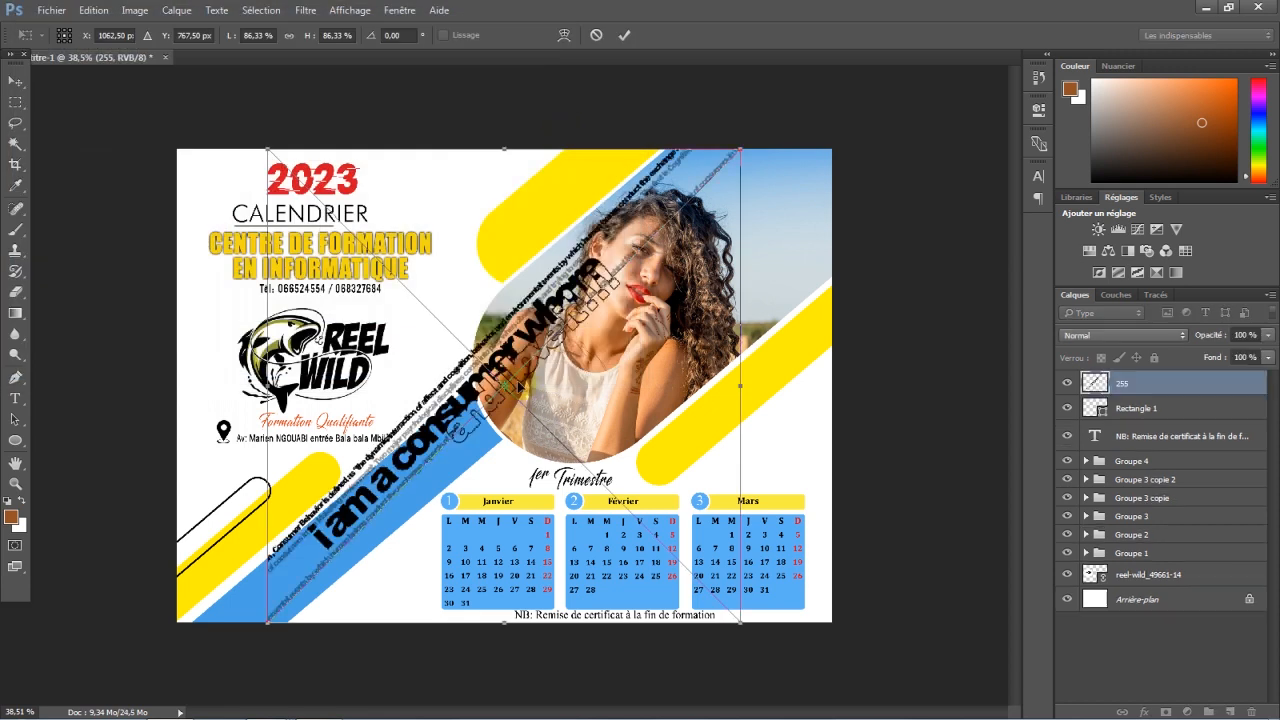
Scale the placed slanted-text graphic proportionally to 18.33 %, rotate it 4.19° and position it along the underside of the yellow band above Mars
click(288, 36)
drag(308, 37, 258, 67)
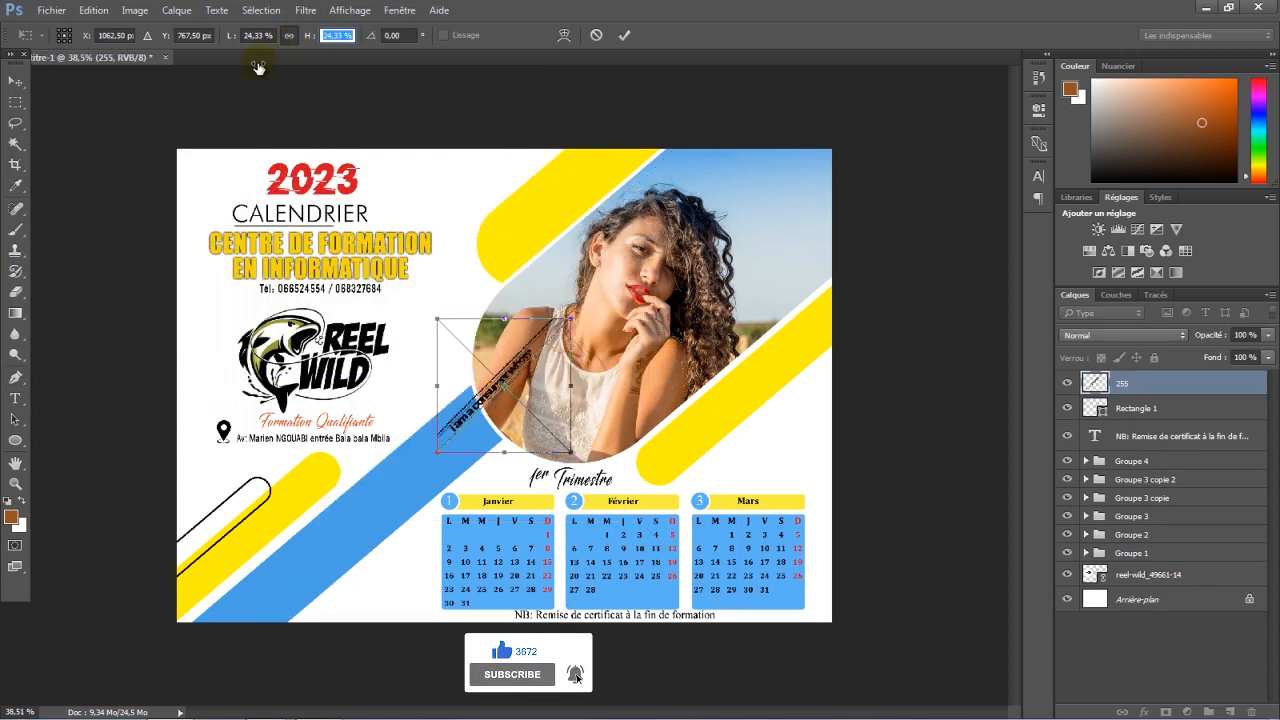
drag(540, 362, 791, 400)
drag(848, 347, 848, 348)
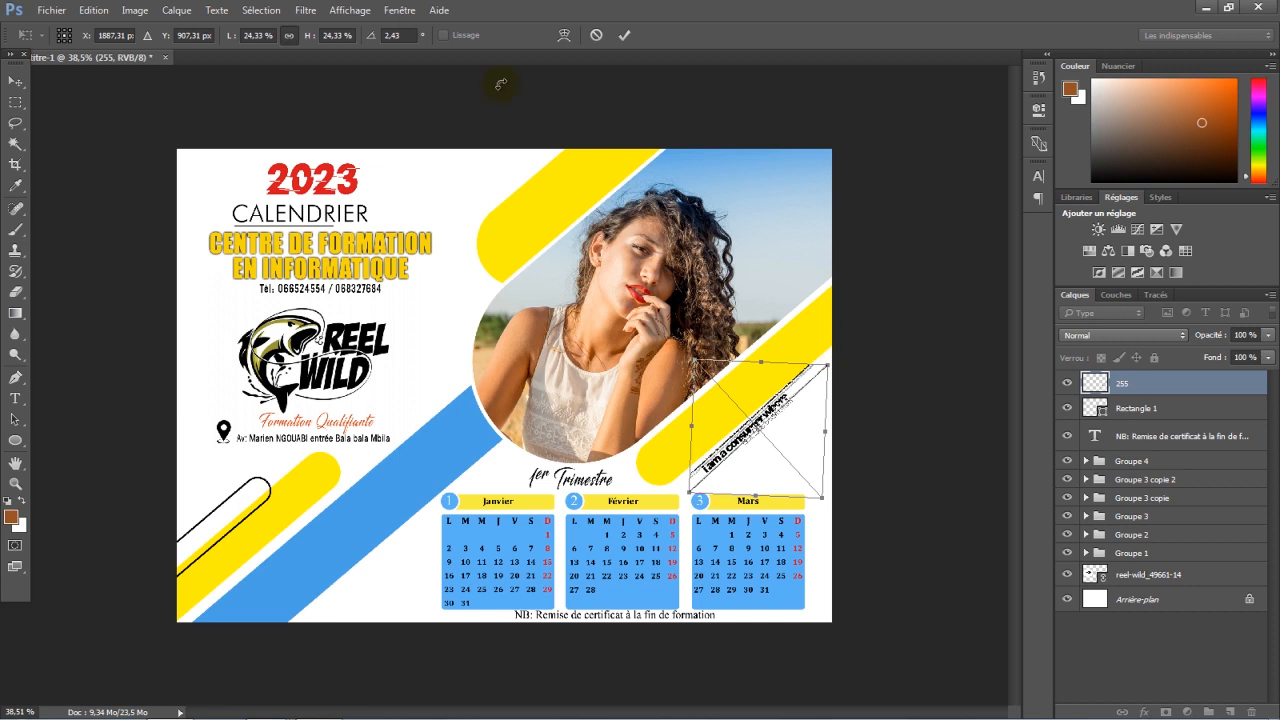
drag(313, 42, 306, 42)
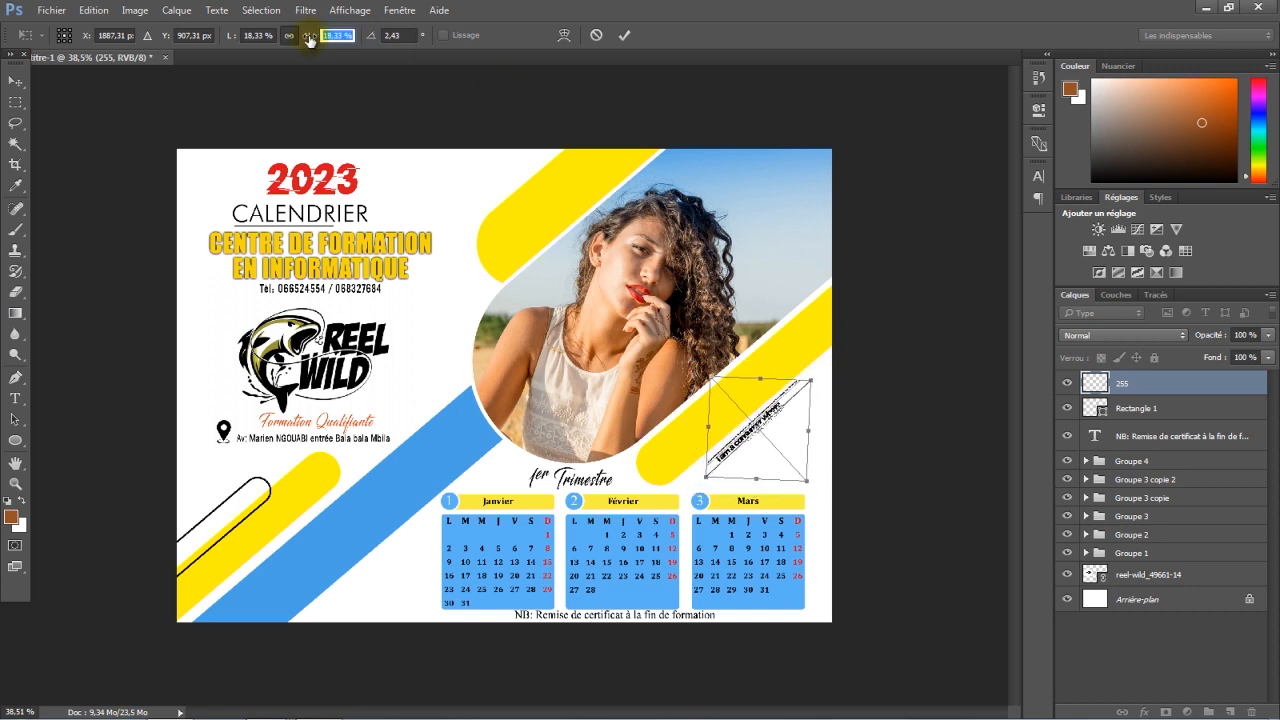
click(622, 38)
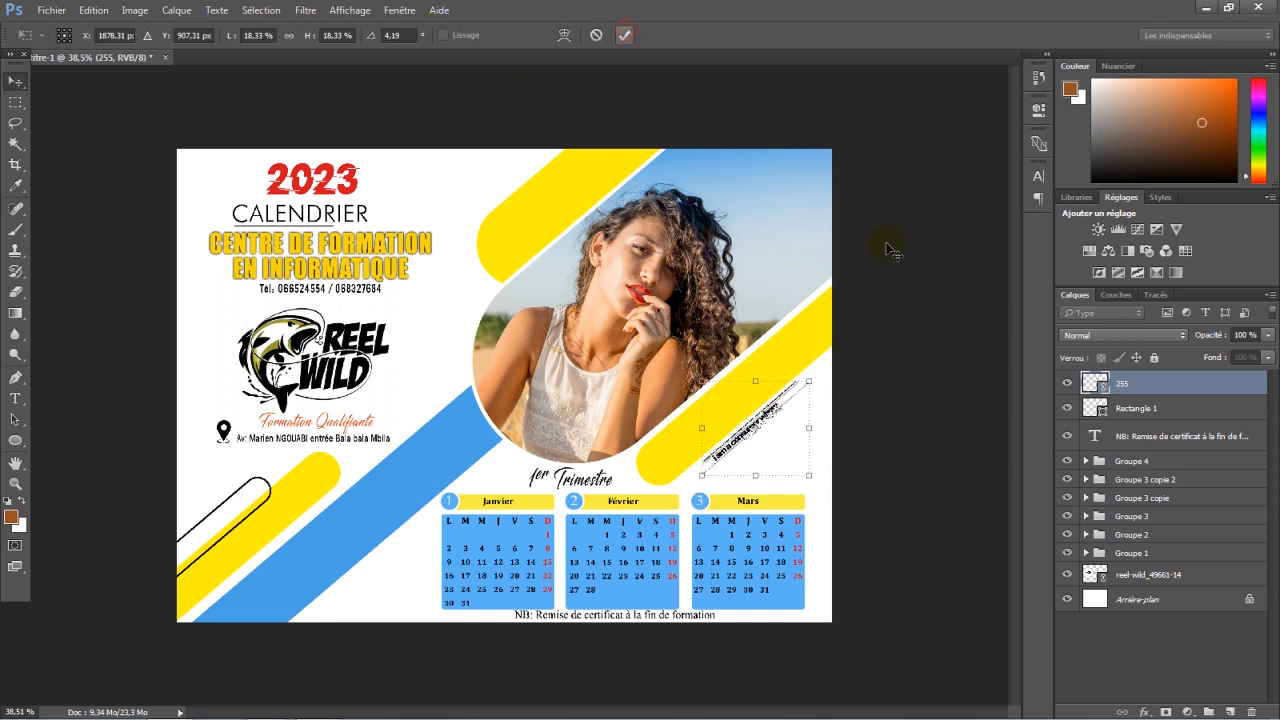
Reduce the opacity of the slanted-text graphic to 54 %
drag(1208, 336, 1171, 348)
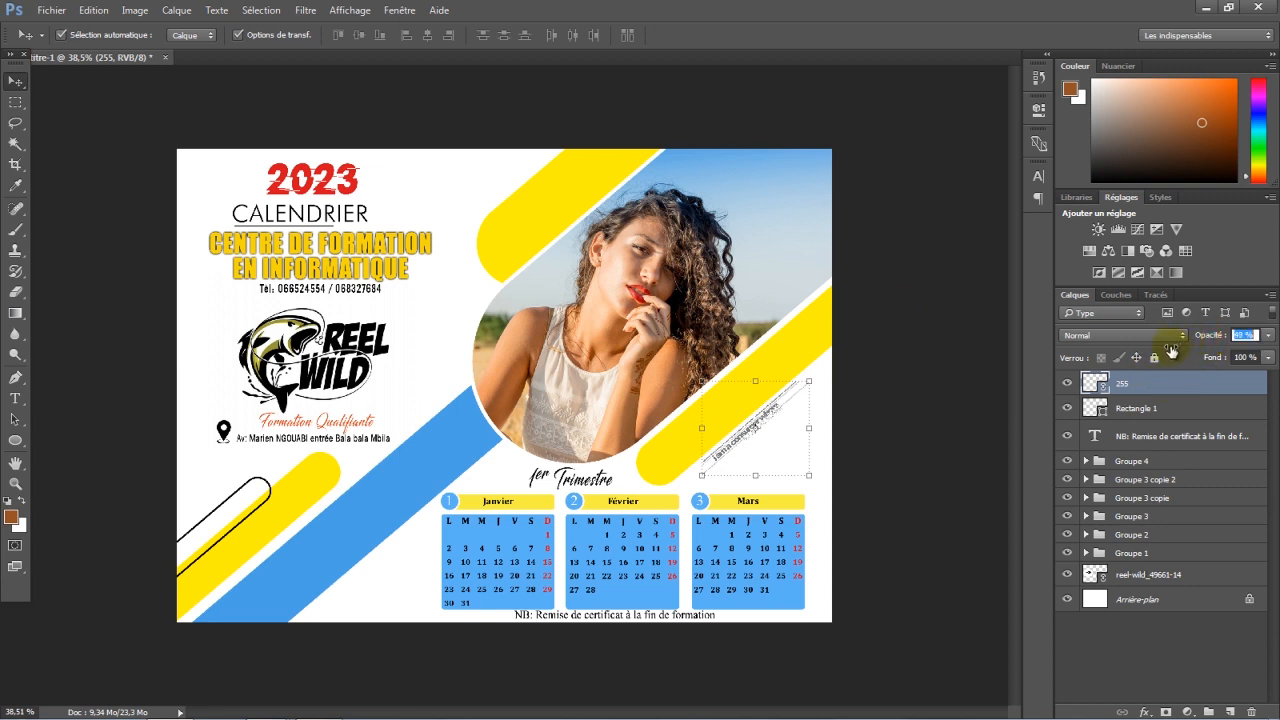
click(929, 375)
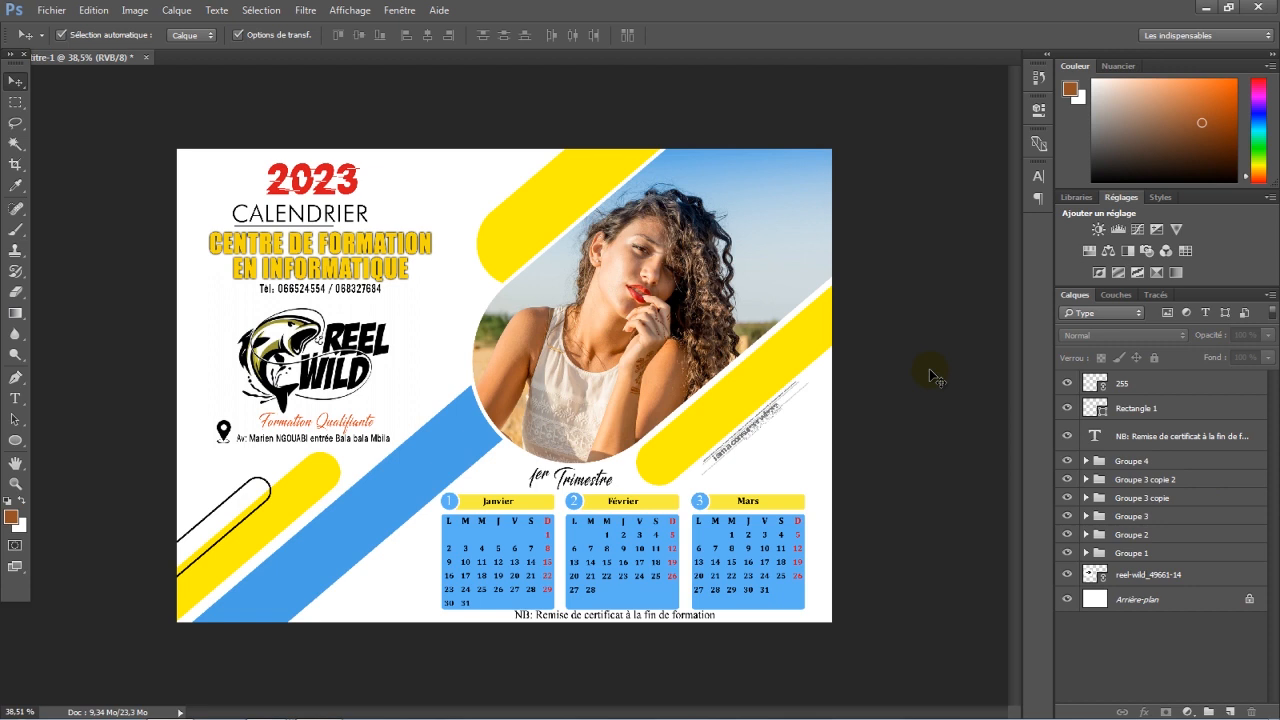
Merge a copy of all visible layers onto a new layer above 255 and convert it to a smart object
click(1155, 386)
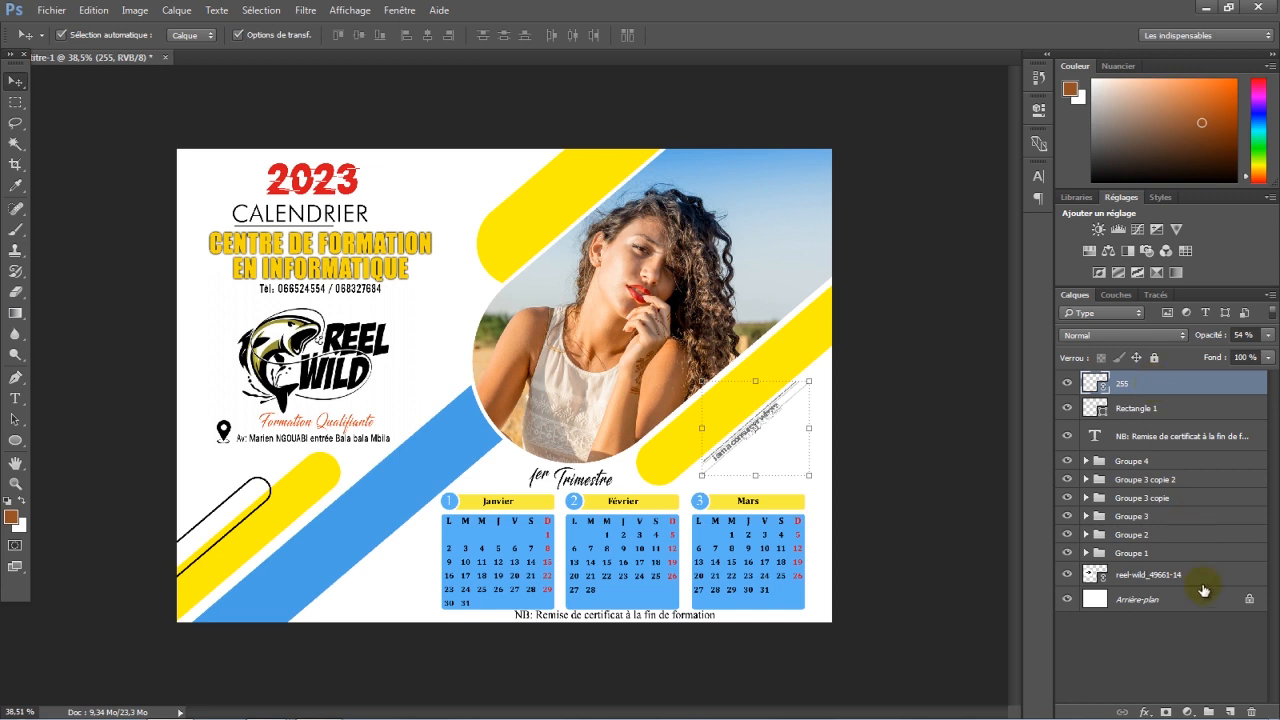
click(1232, 709)
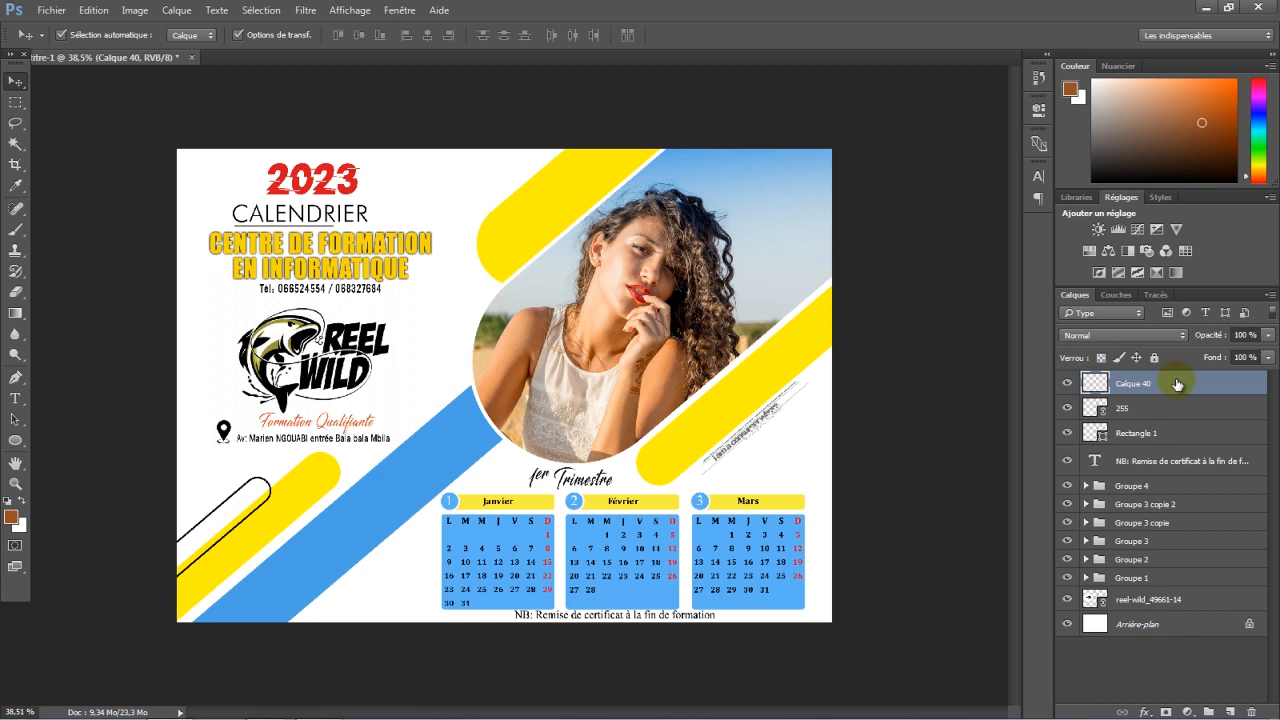
key(ctrl+shift+alt+e)
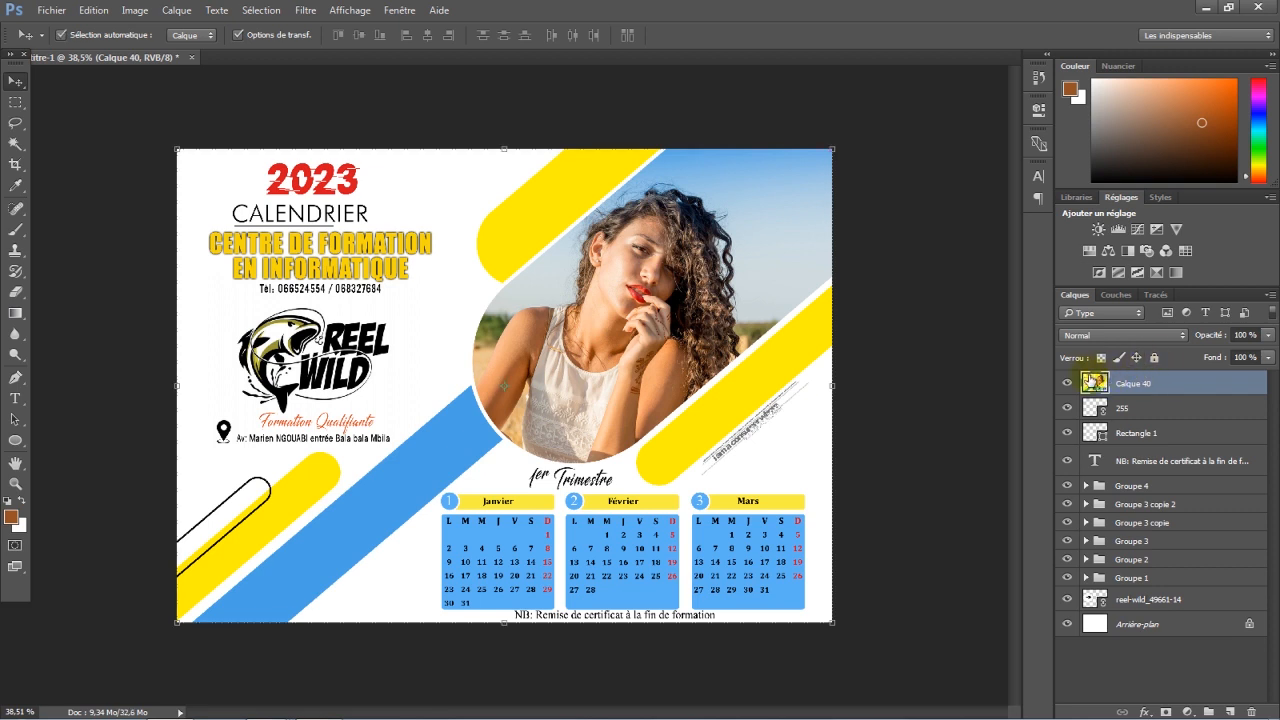
right_click(1183, 385)
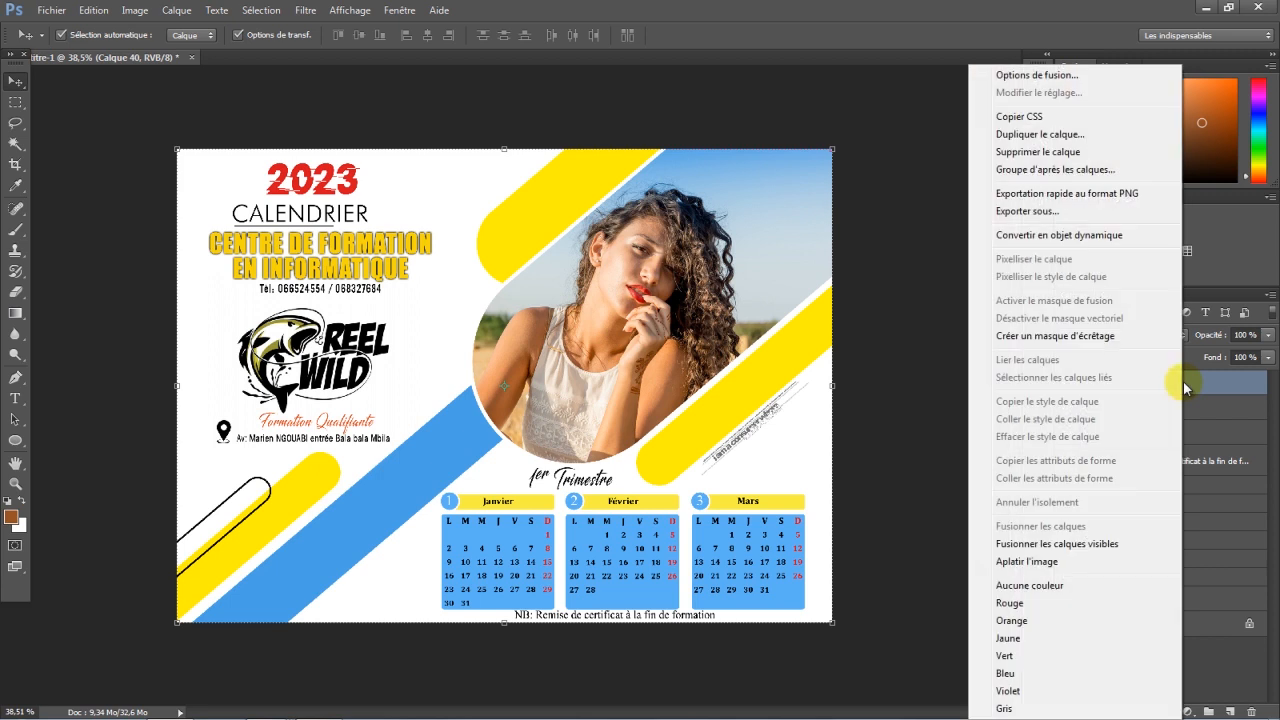
click(1029, 236)
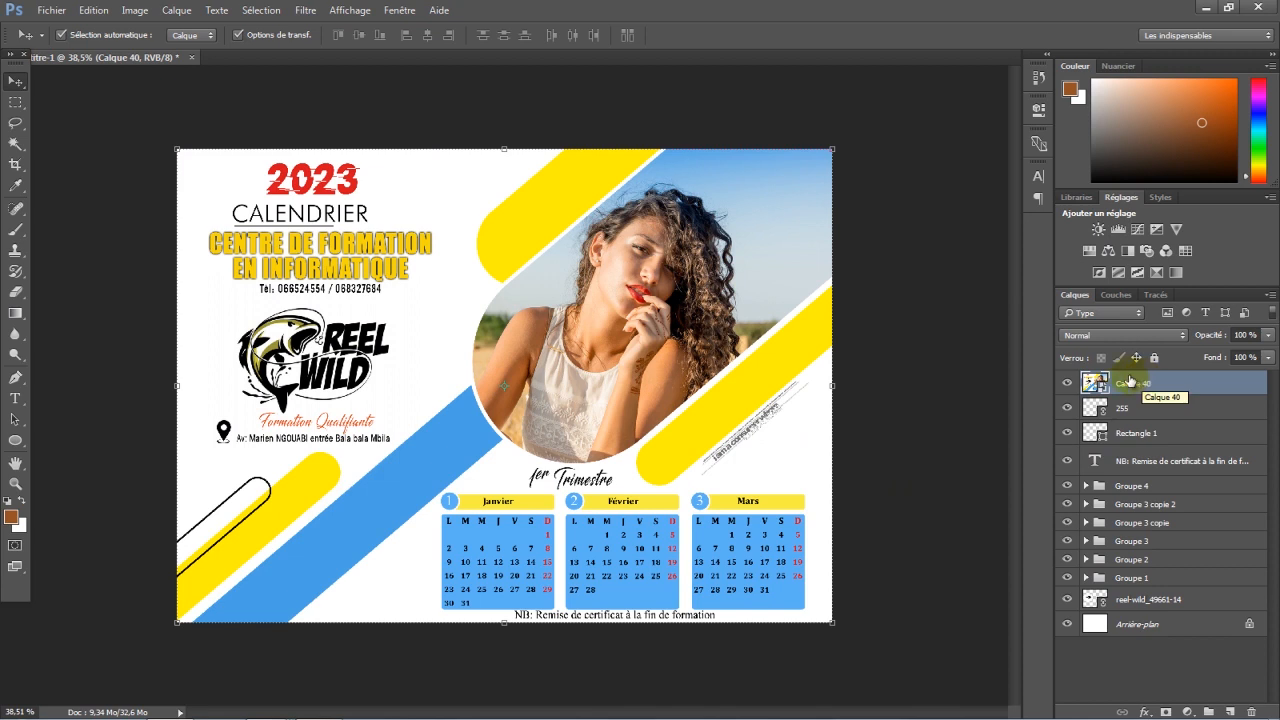
Start the Camera Raw filter on the merged layer and set the temperature to +7 and the tint to +9
click(305, 11)
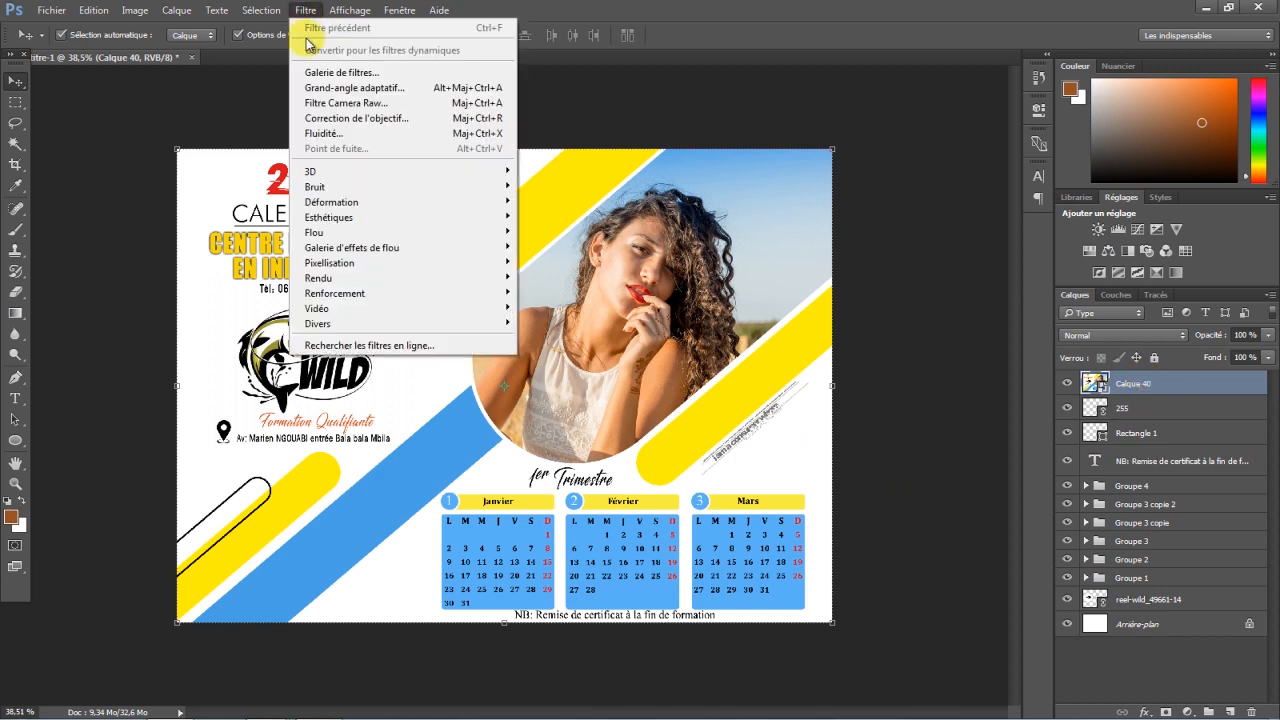
click(335, 106)
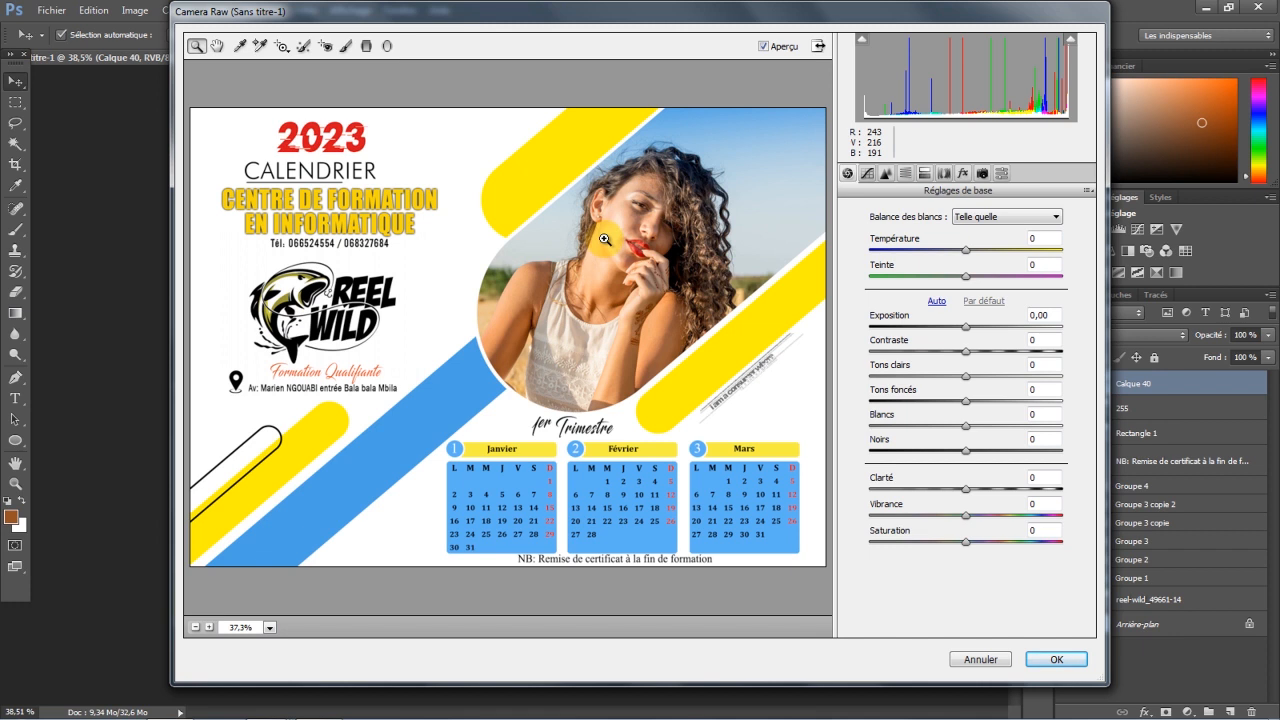
click(967, 251)
drag(967, 251, 974, 283)
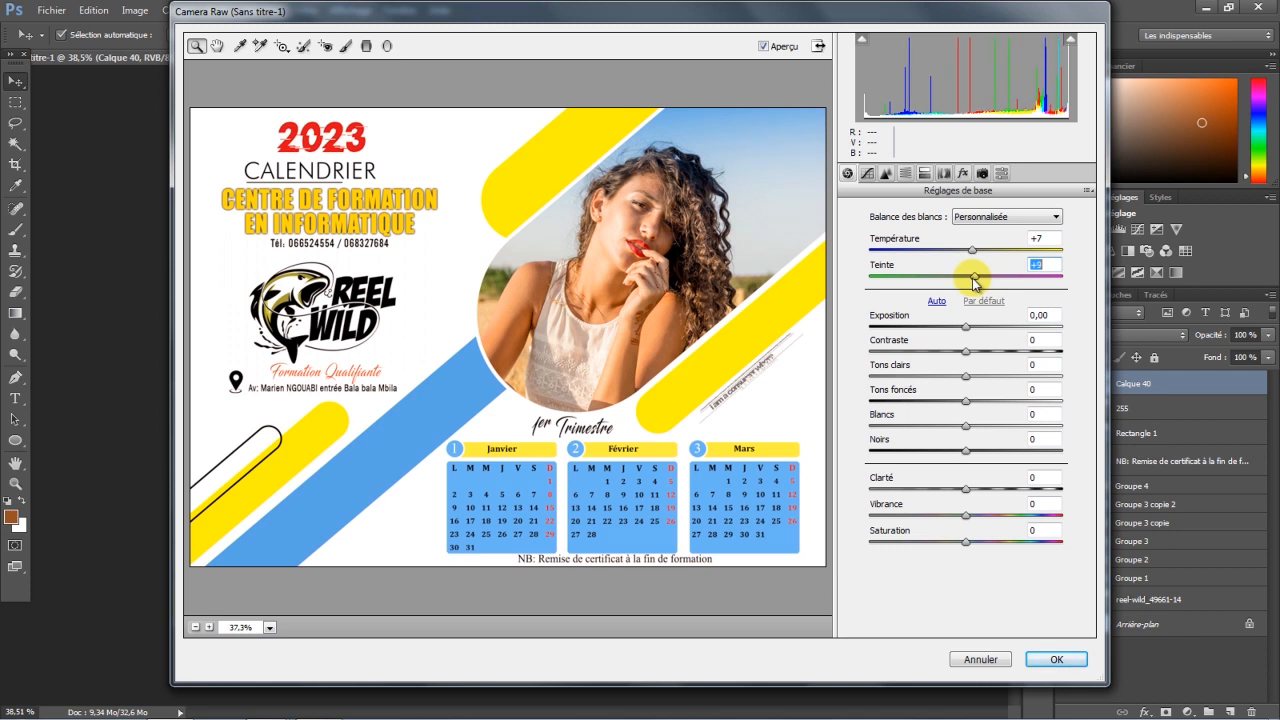
Set the Camera Raw exposure to -0.20, the contrast to +6 and the highlights (Tons clairs) to -7
drag(966, 326, 962, 326)
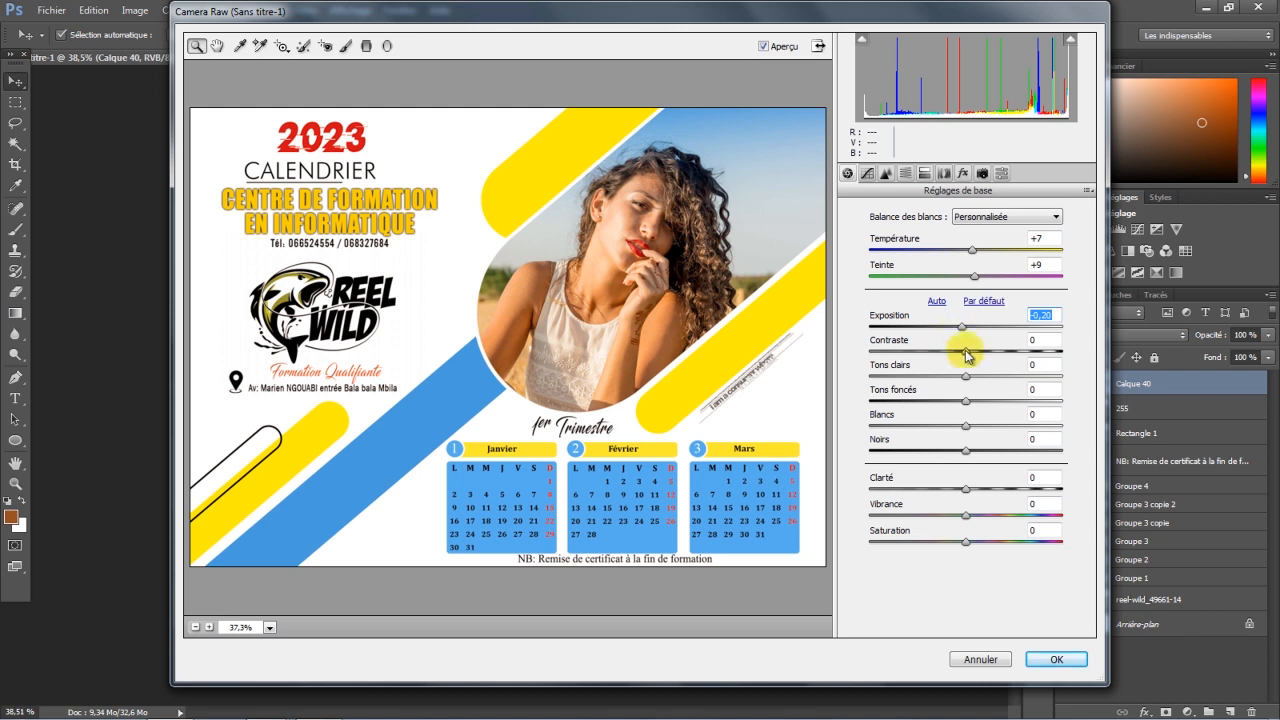
mouse_move(965, 350)
mouse_down()
mouse_move(950, 377)
mouse_move(972, 380)
mouse_move(937, 372)
mouse_move(894, 390)
mouse_move(1071, 373)
mouse_move(1027, 388)
mouse_move(960, 368)
mouse_move(961, 389)
mouse_up()
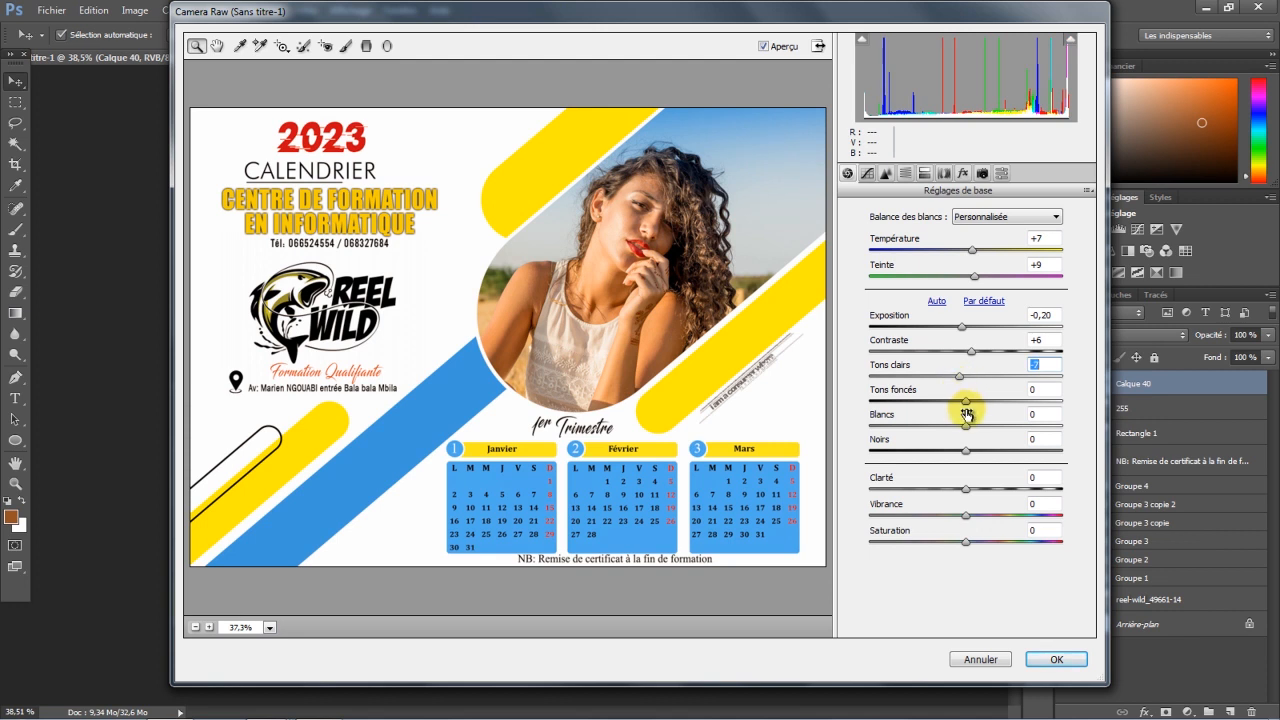
Set the shadows (Tons foncés) to 0, the whites to -6, the blacks to +8 and the vibrance to +9
mouse_move(967, 405)
mouse_down()
mouse_move(1050, 406)
mouse_move(960, 412)
mouse_move(978, 413)
mouse_up()
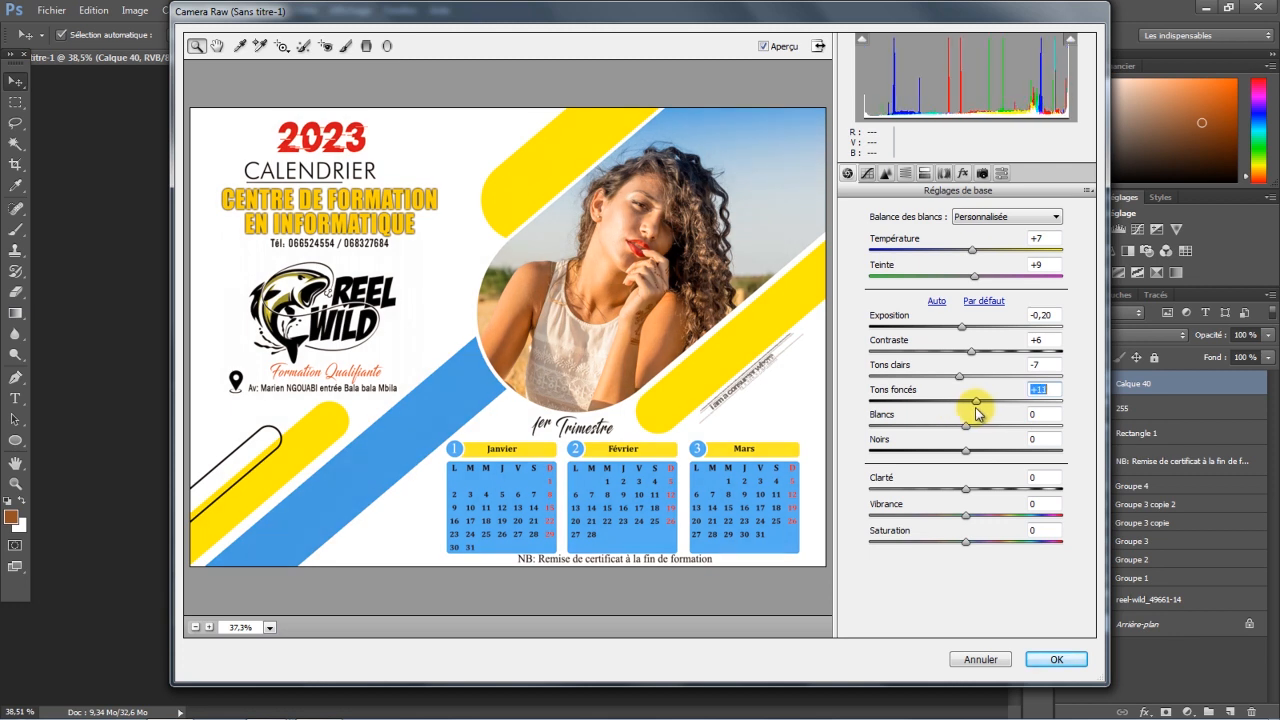
text(0)
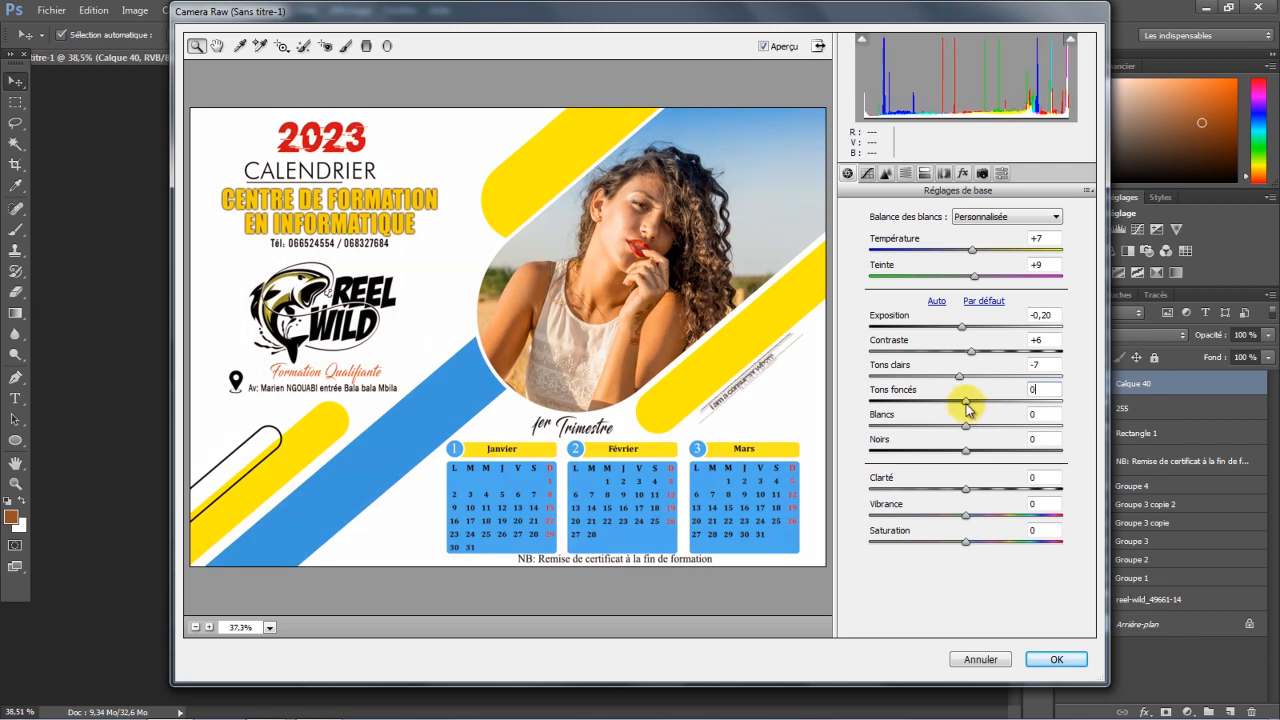
drag(967, 428, 970, 467)
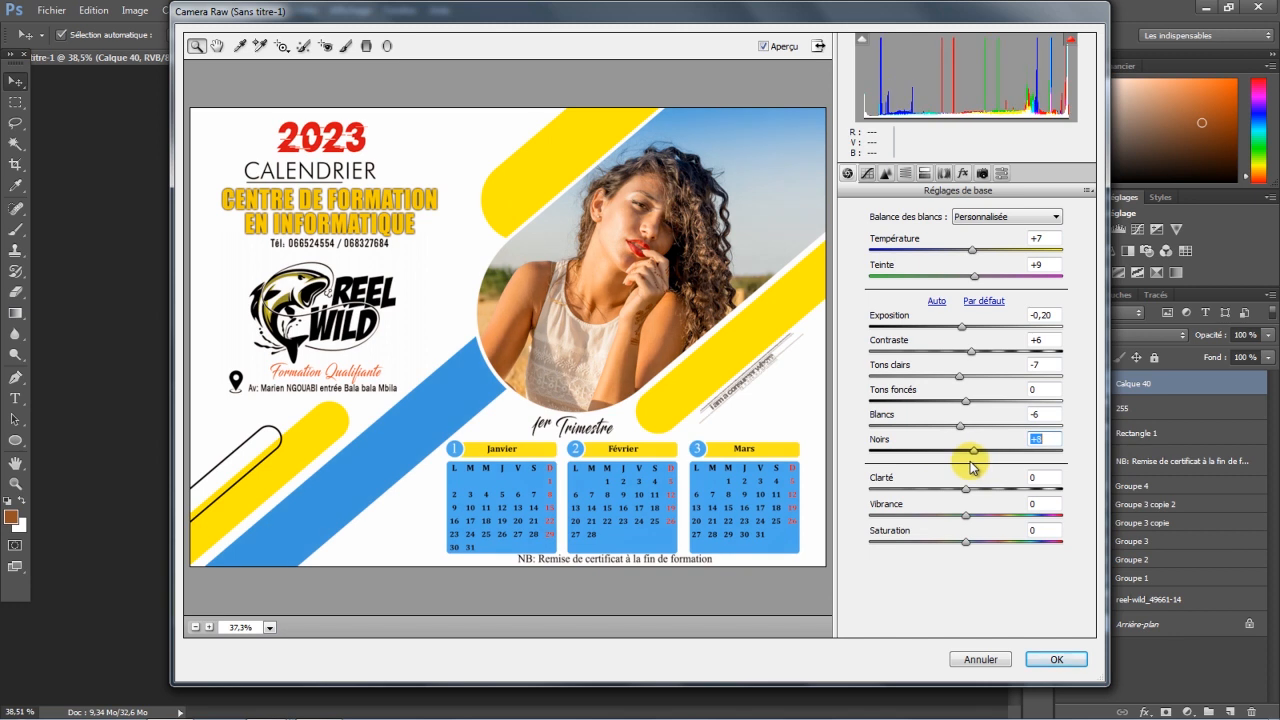
drag(966, 517, 976, 520)
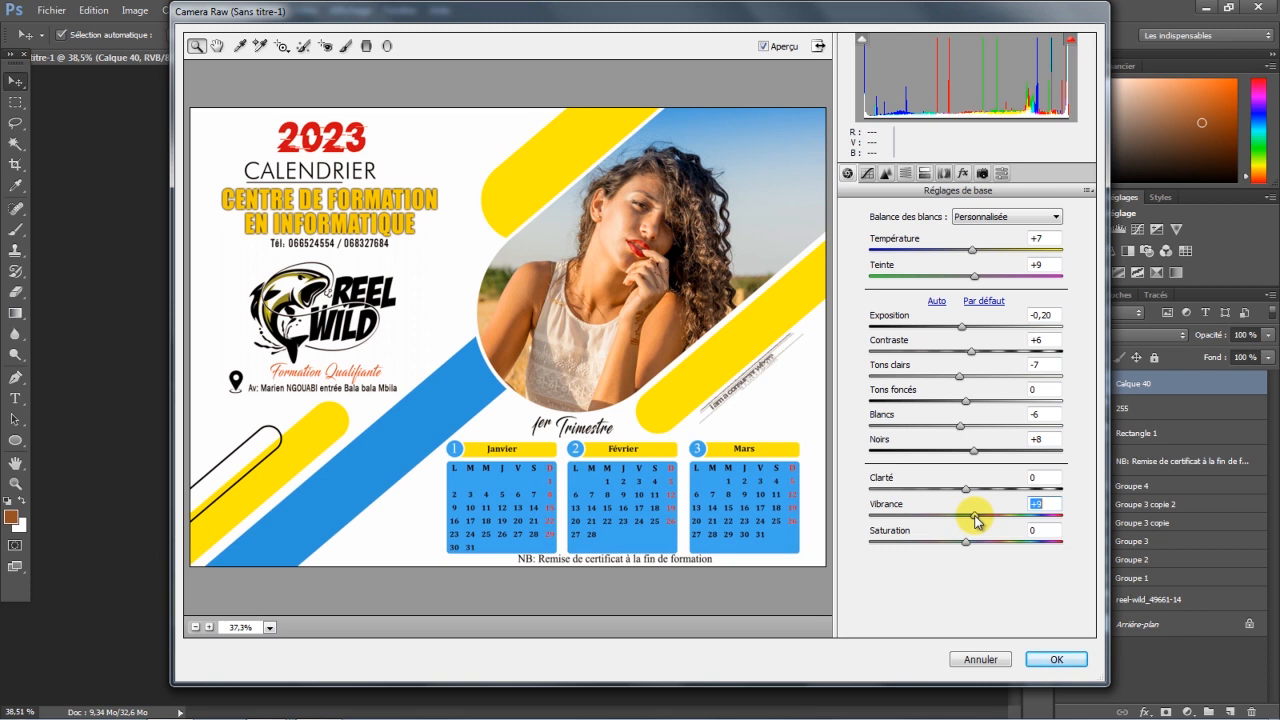
Set the sharpening gain to 76, radius to 1.9 and detail to 60, with noise-reduction luminance 30 and luminance detail 52
click(886, 175)
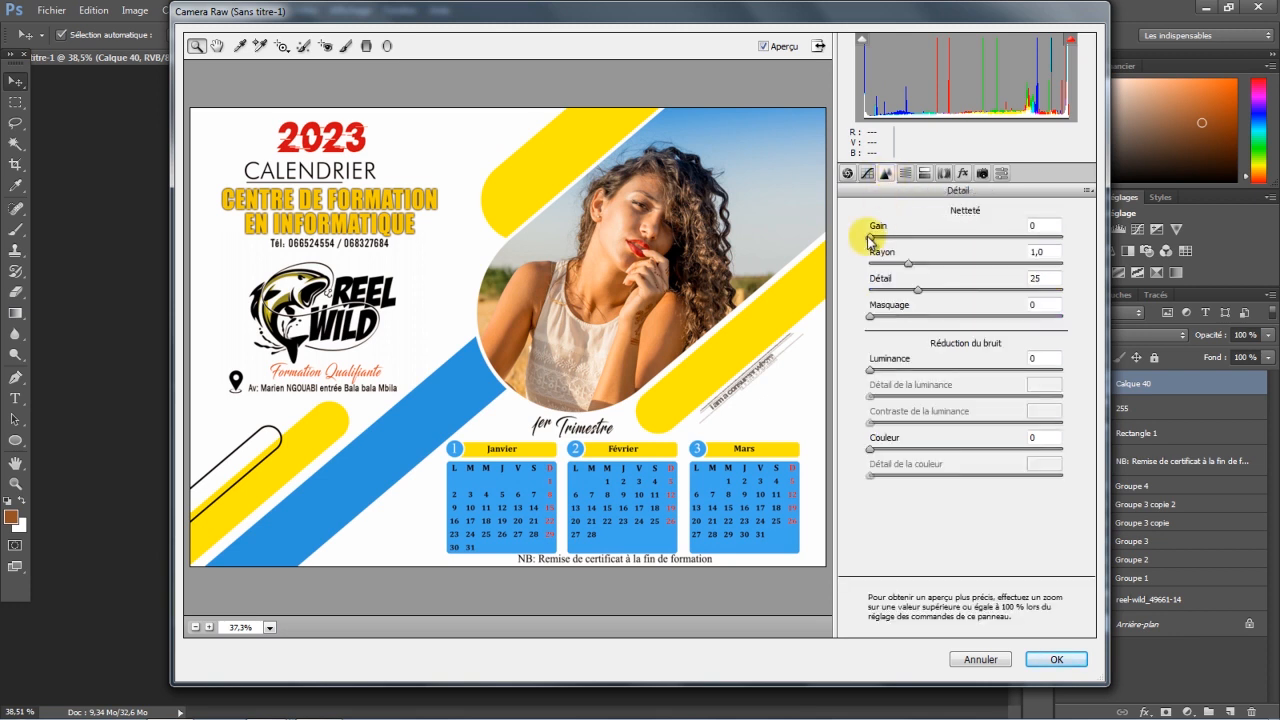
drag(870, 238, 985, 293)
drag(870, 370, 999, 401)
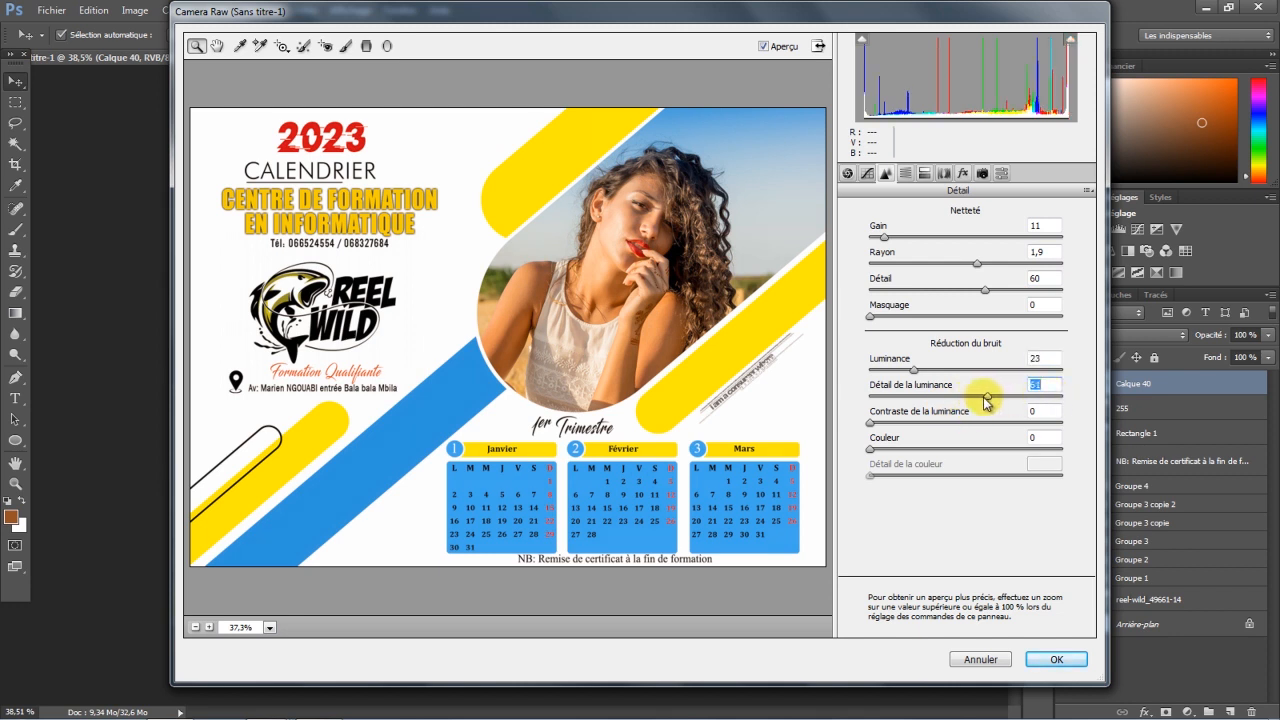
drag(914, 370, 970, 402)
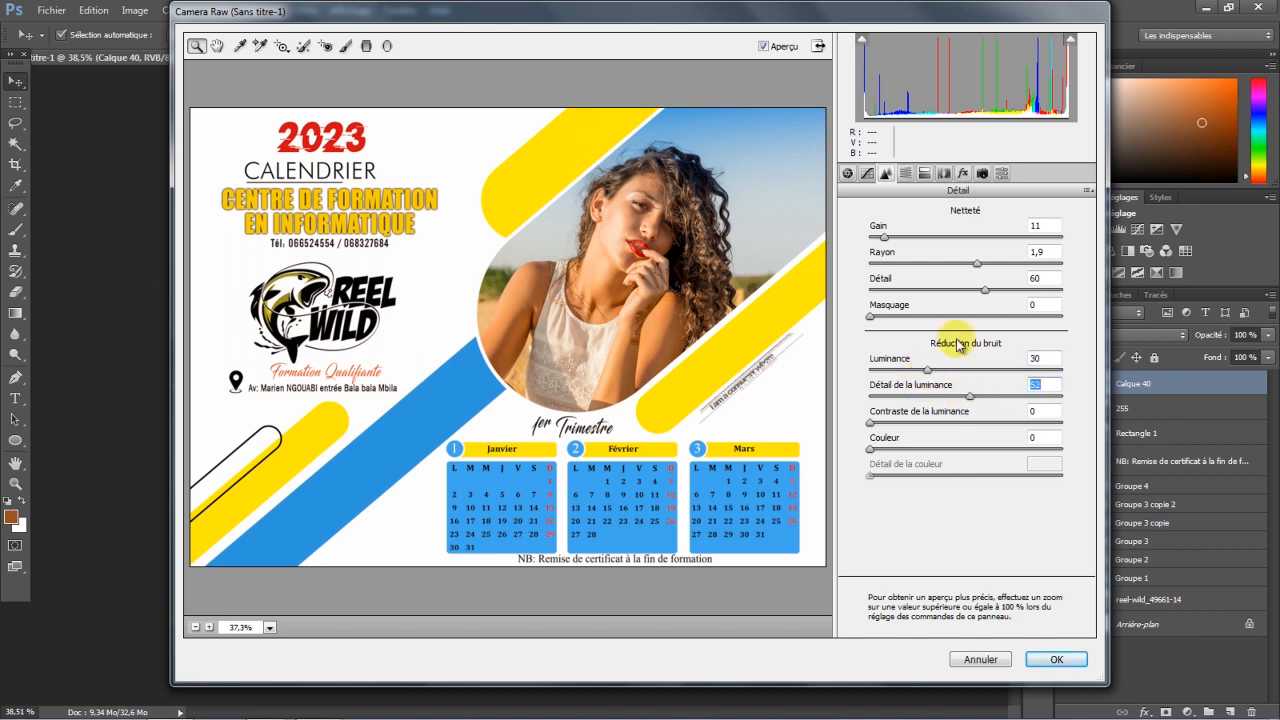
drag(884, 237, 968, 243)
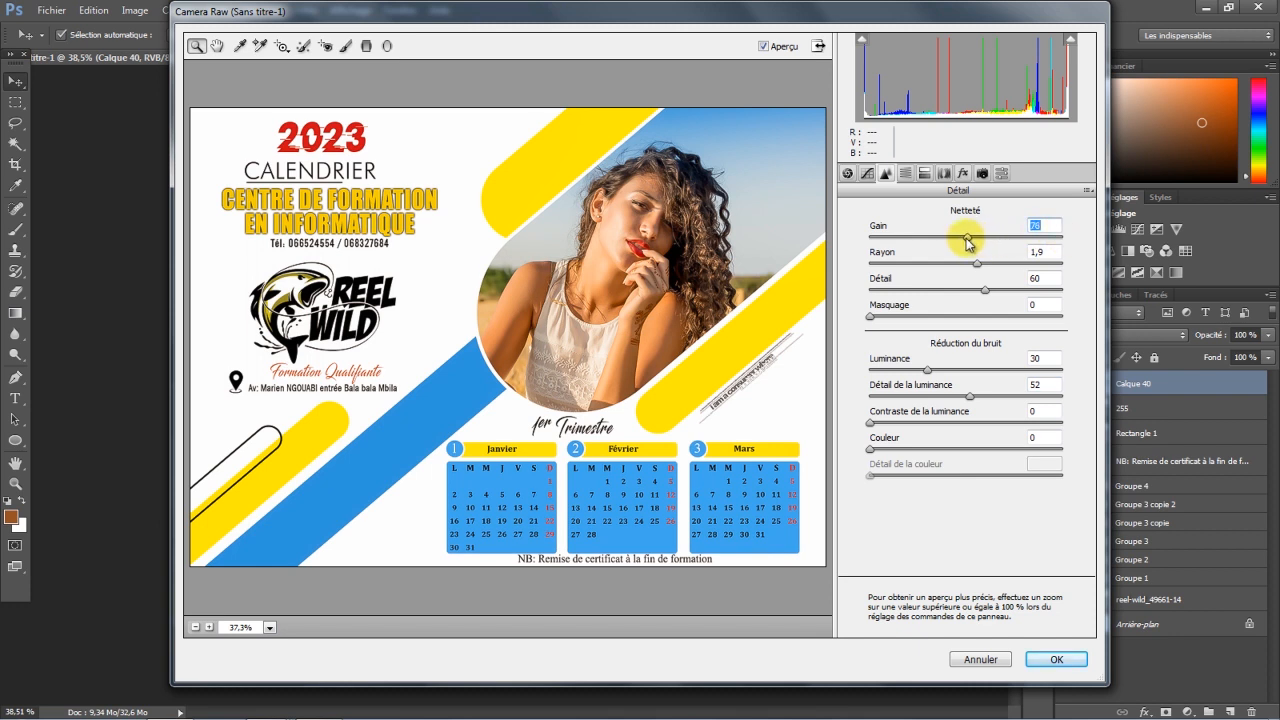
Set the HSL luminance of the reds (Rouges) to +23, the blues (Bleus) to +3 and the yellows (Jaunes) to +2
click(911, 174)
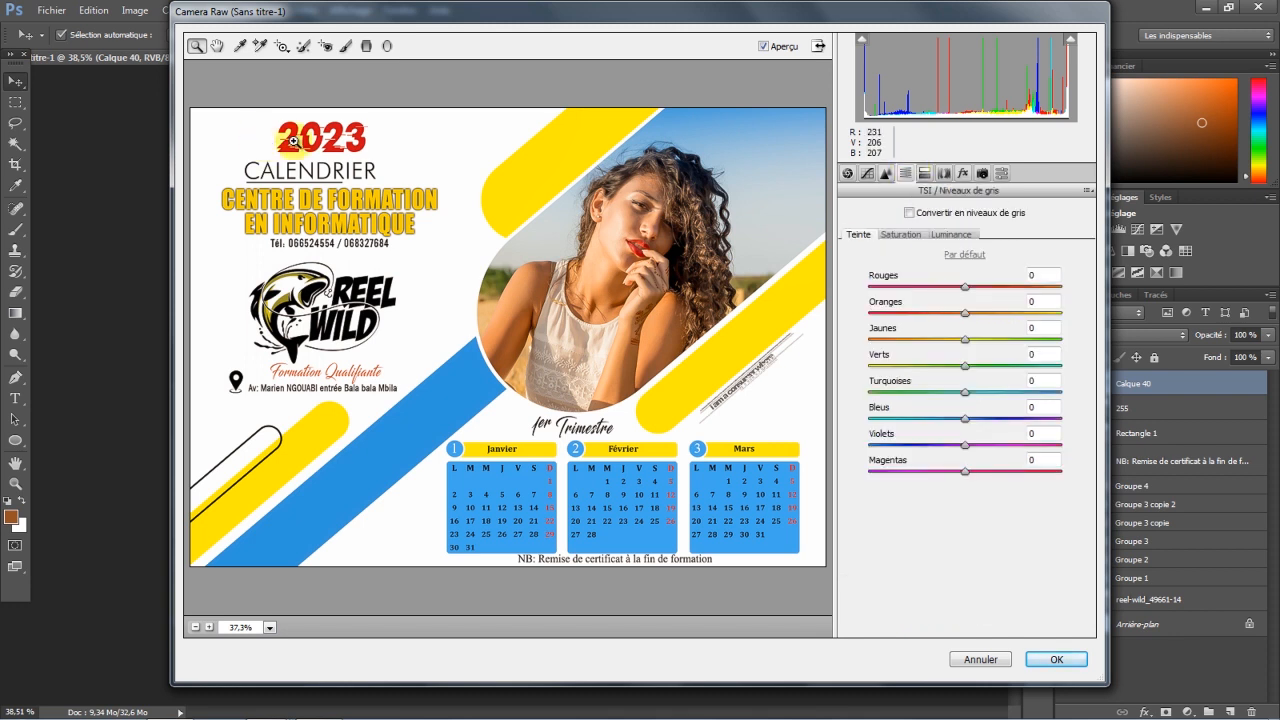
click(955, 236)
drag(964, 287, 987, 318)
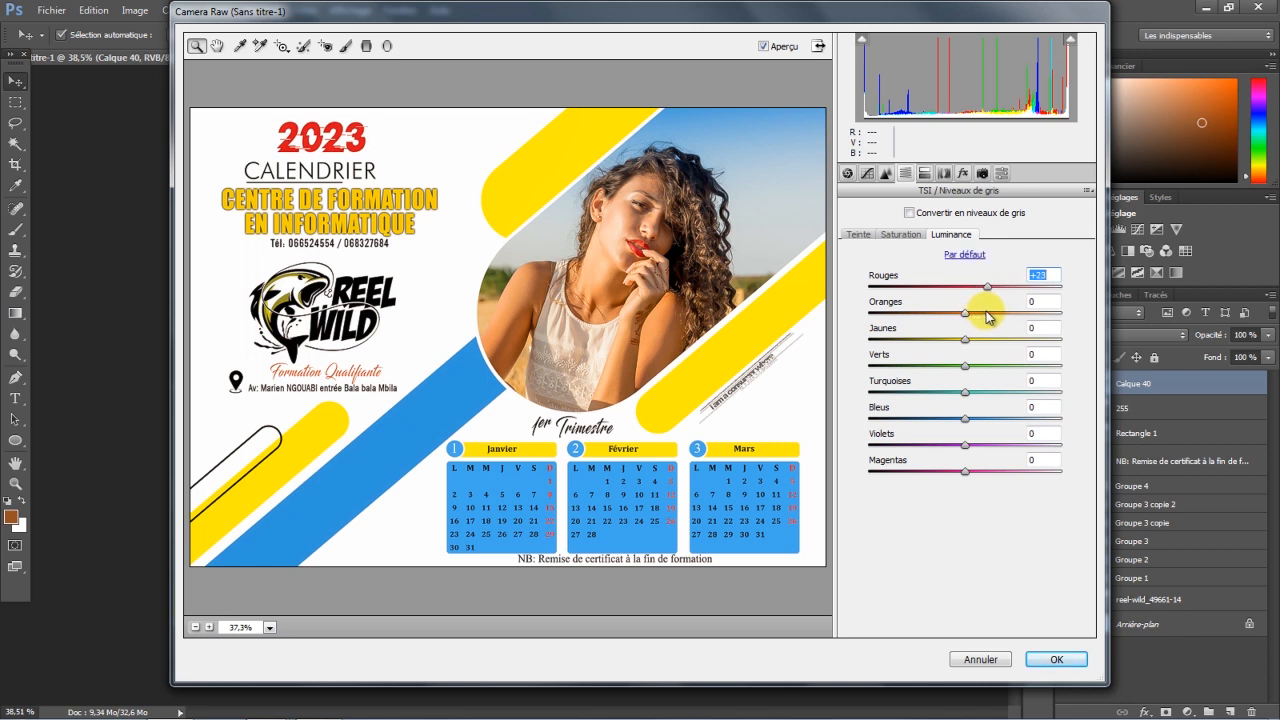
mouse_move(958, 422)
mouse_down()
mouse_move(1006, 420)
mouse_move(940, 422)
mouse_move(967, 422)
mouse_up()
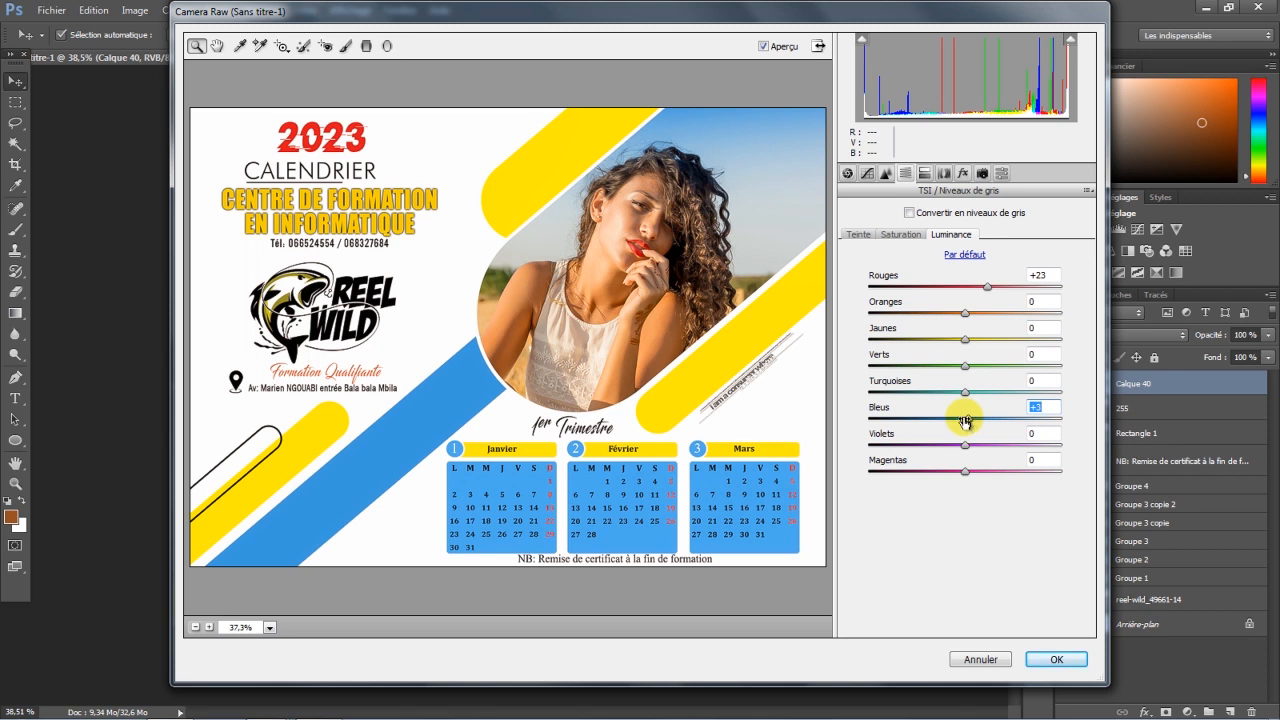
mouse_move(966, 341)
mouse_down()
mouse_move(1015, 336)
mouse_move(967, 345)
mouse_up()
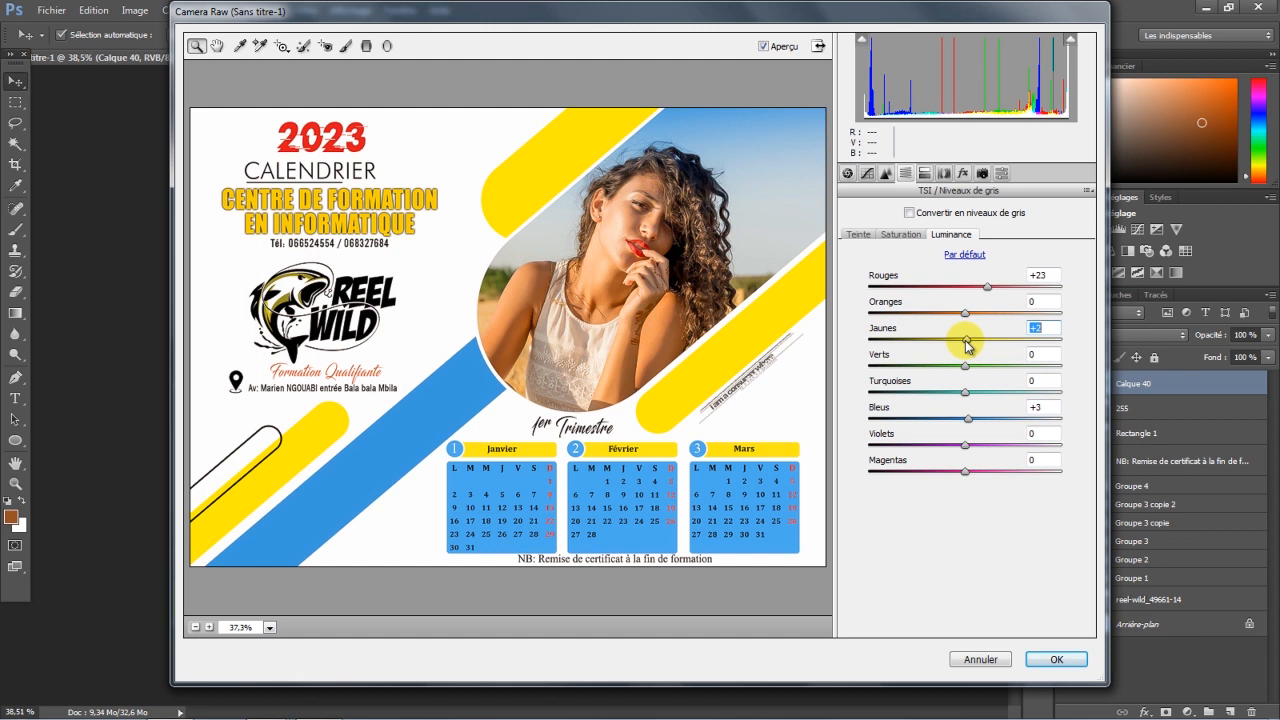
Set the hue (Teinte) of the yellows to +28 and apply the Camera Raw filter to the layer
click(862, 238)
drag(967, 343, 993, 349)
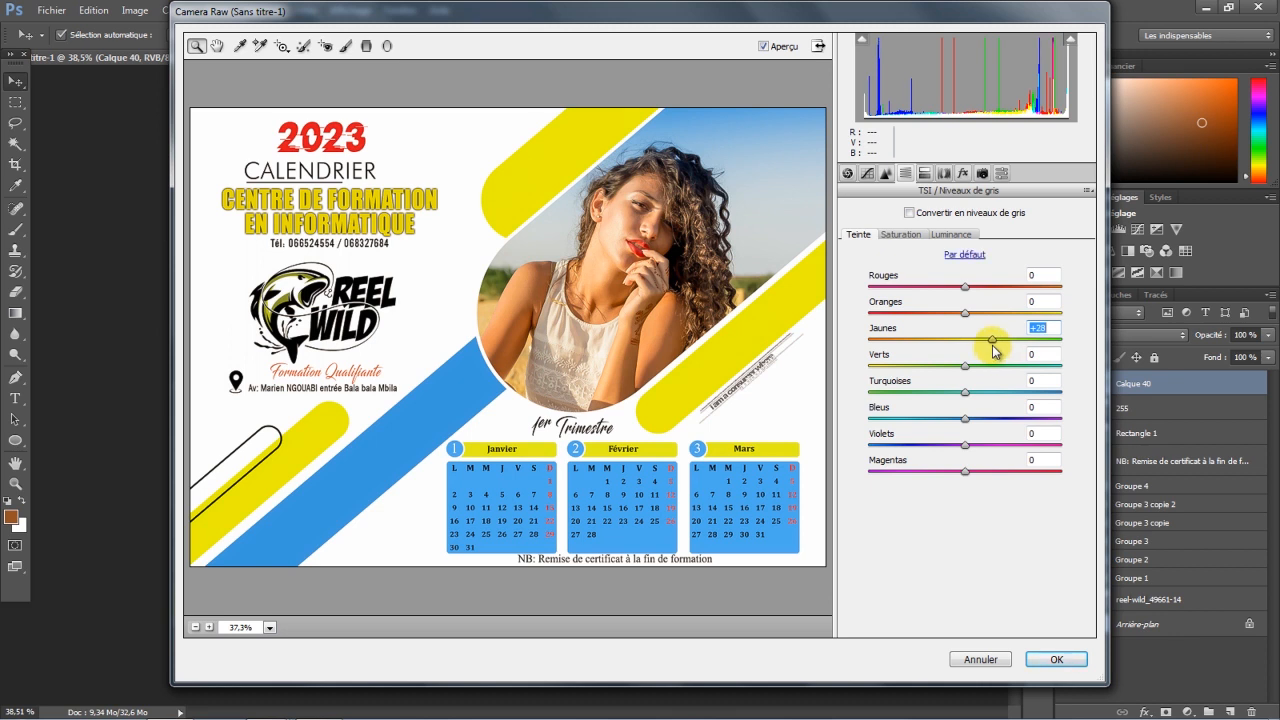
click(1056, 659)
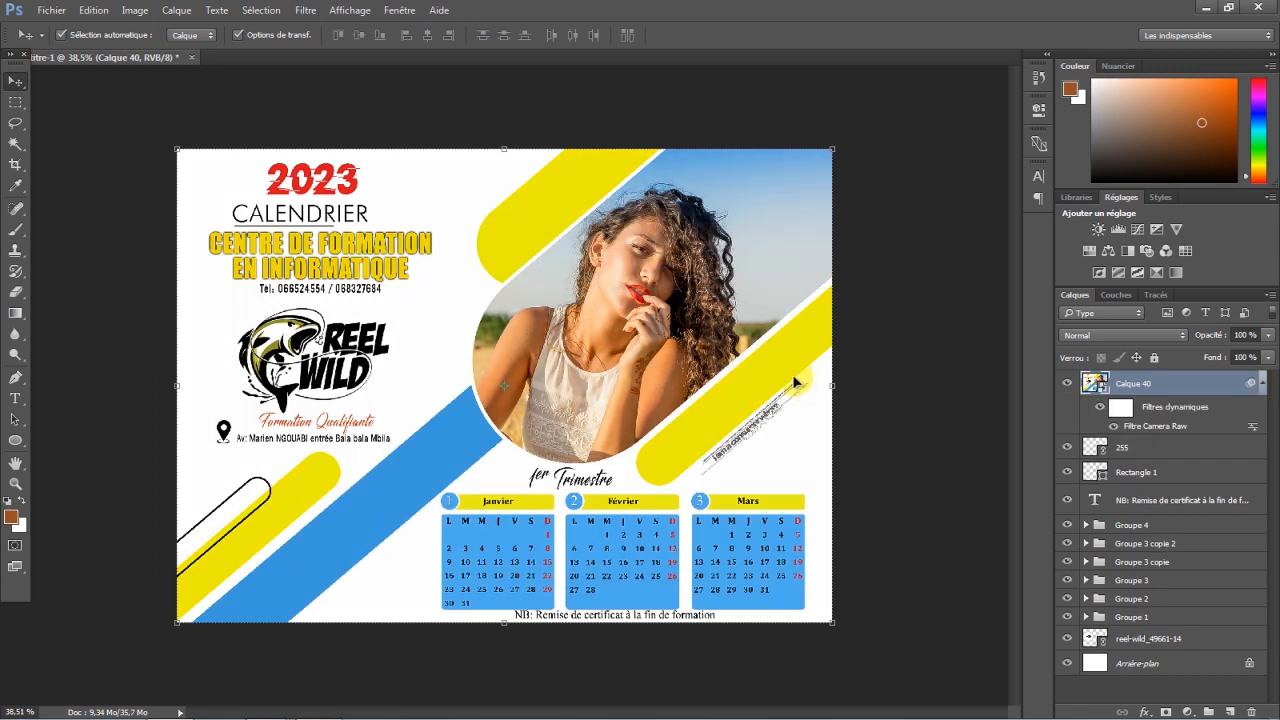
Save the calendar on the desktop (Bureau) as a JPEG named Calendrier 2023, with Maximum quality 12 and progressive format
click(53, 11)
click(92, 187)
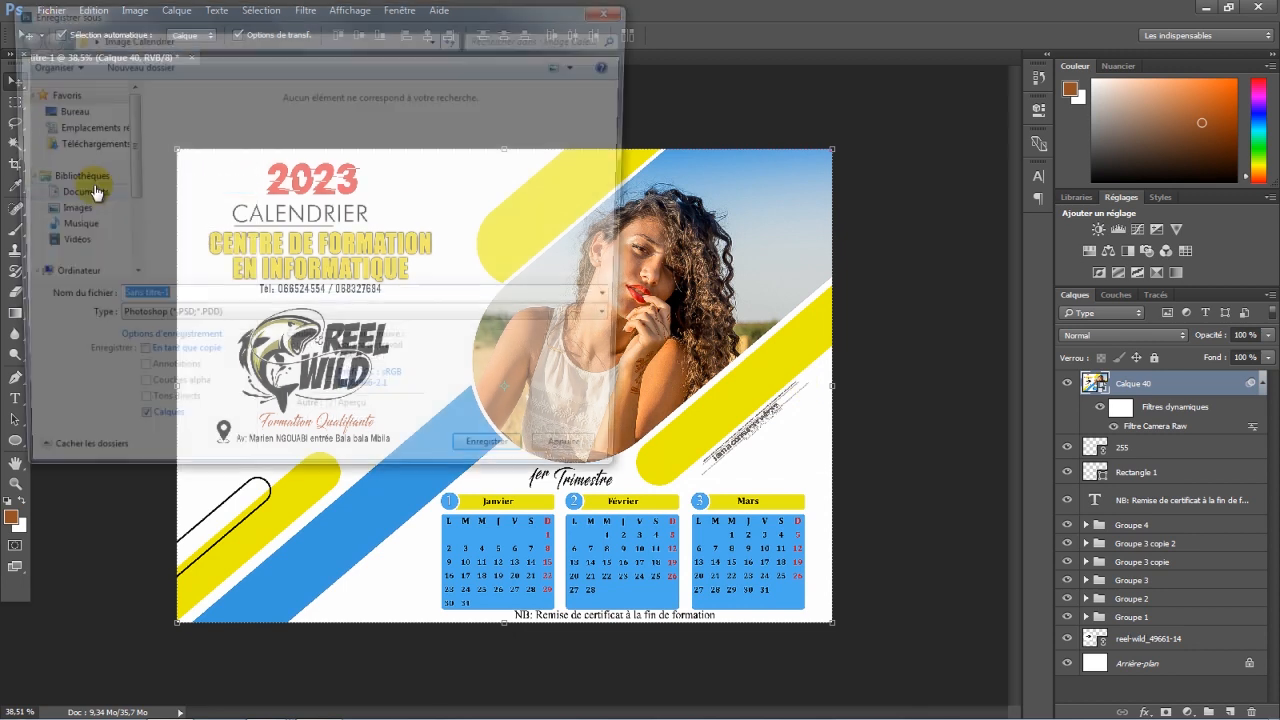
click(68, 108)
click(186, 304)
text(Calendrier 2023)
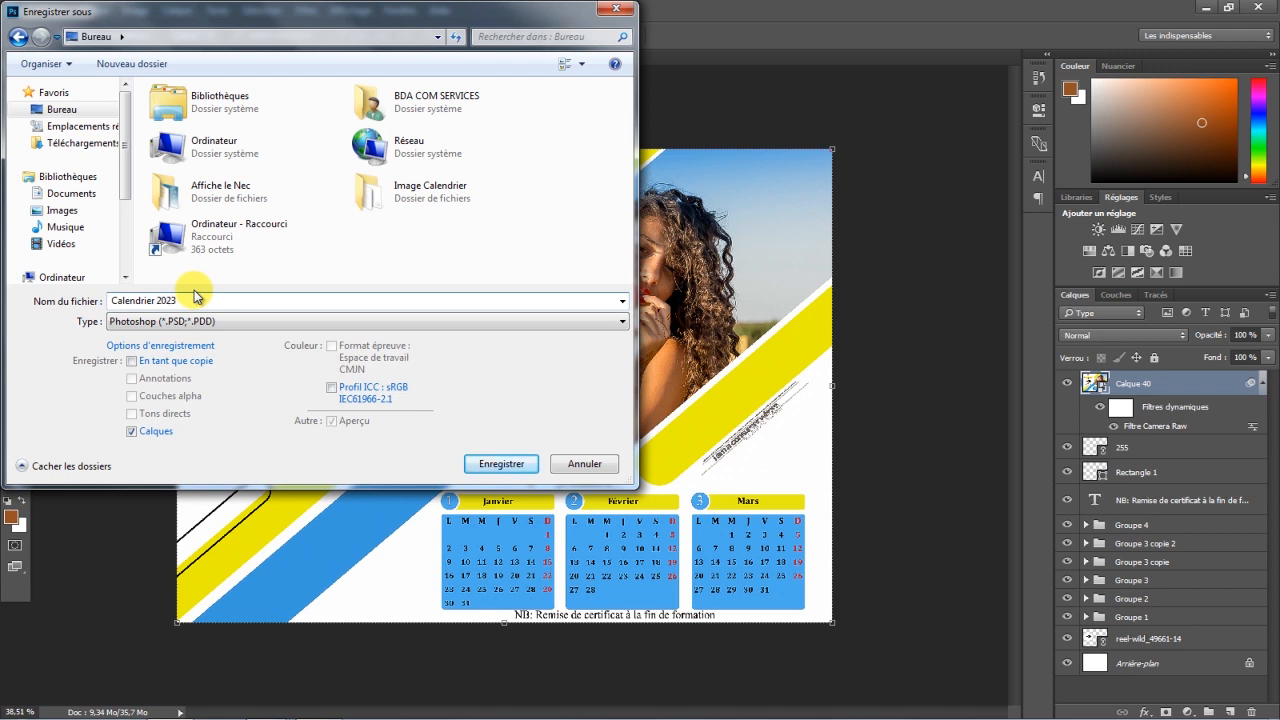
click(238, 322)
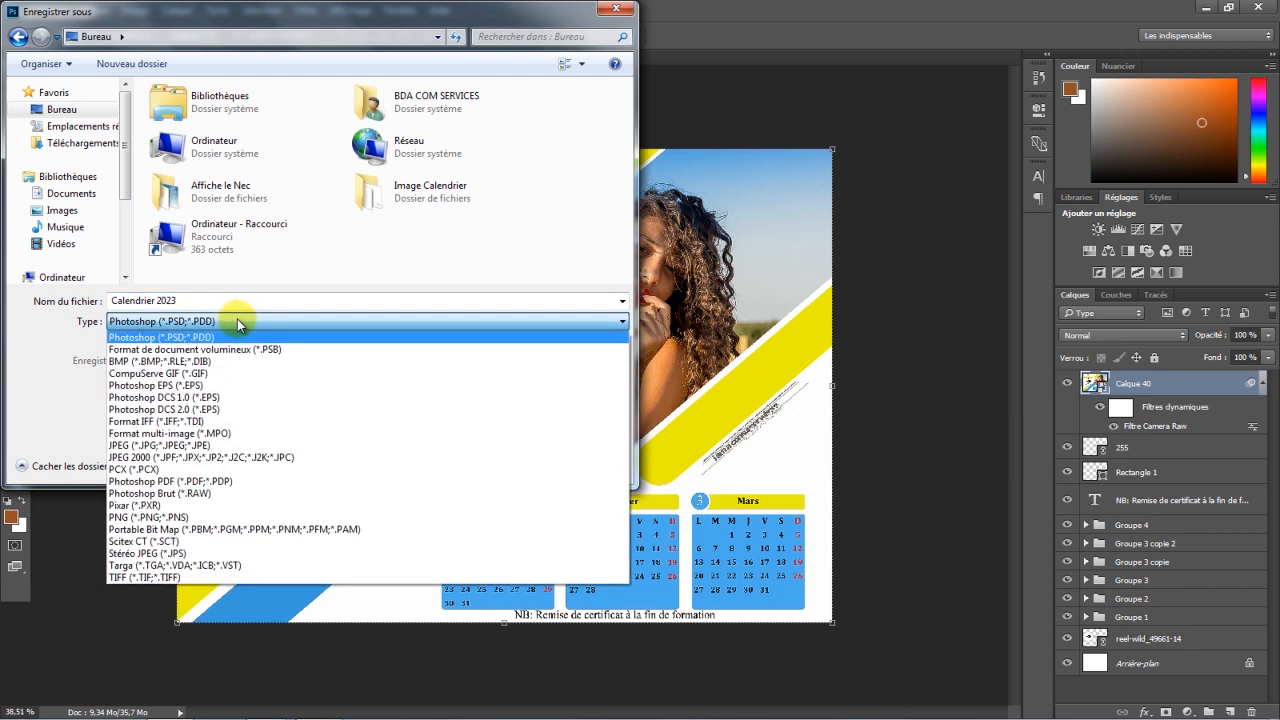
click(148, 445)
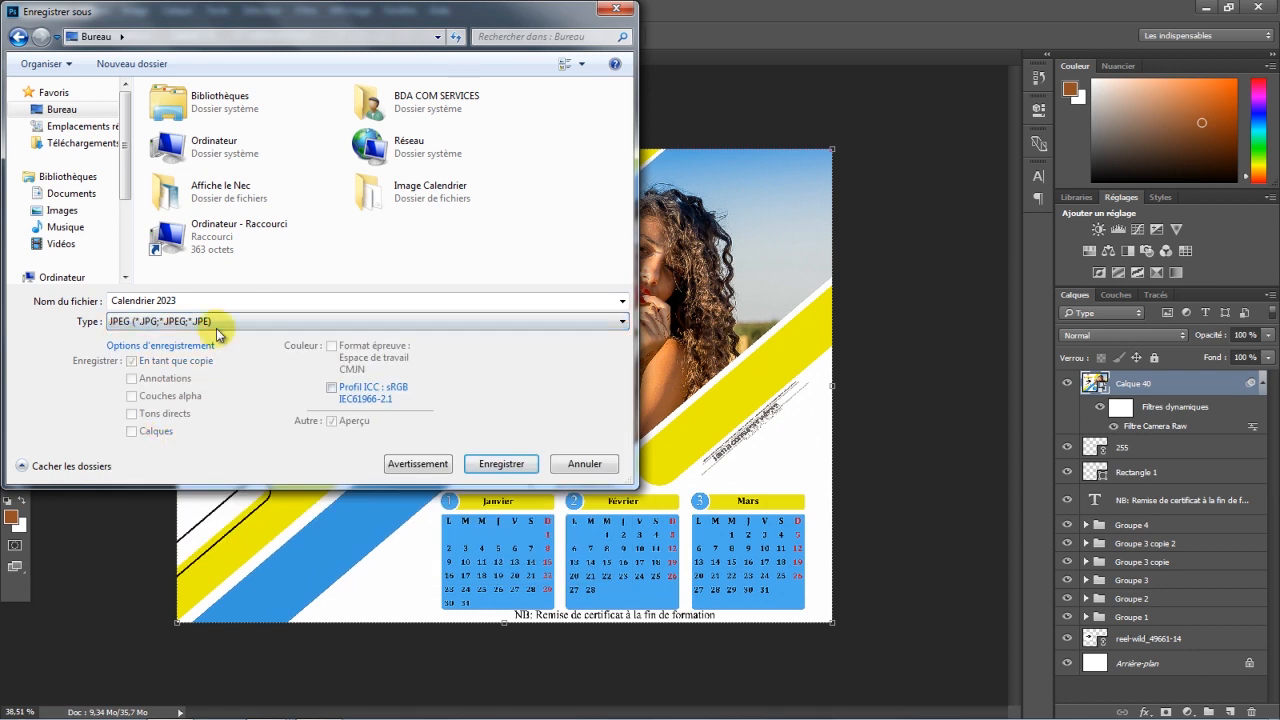
click(501, 464)
drag(541, 440, 557, 273)
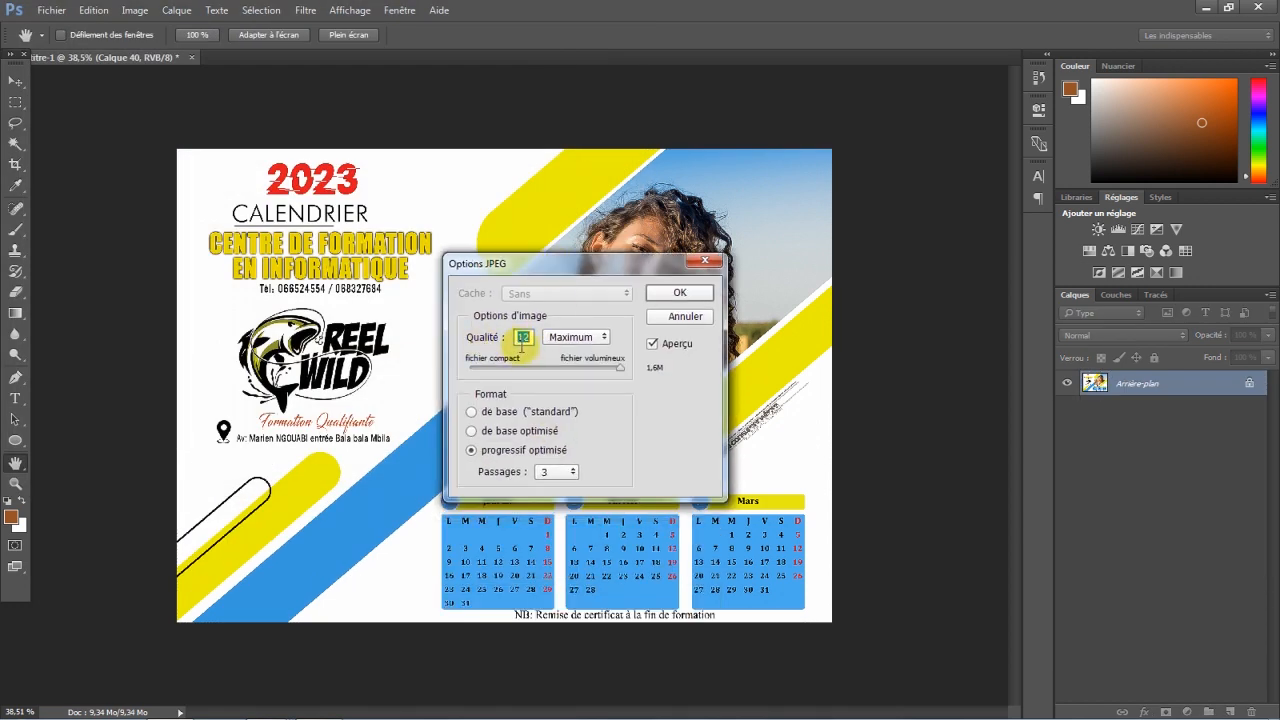
click(679, 292)
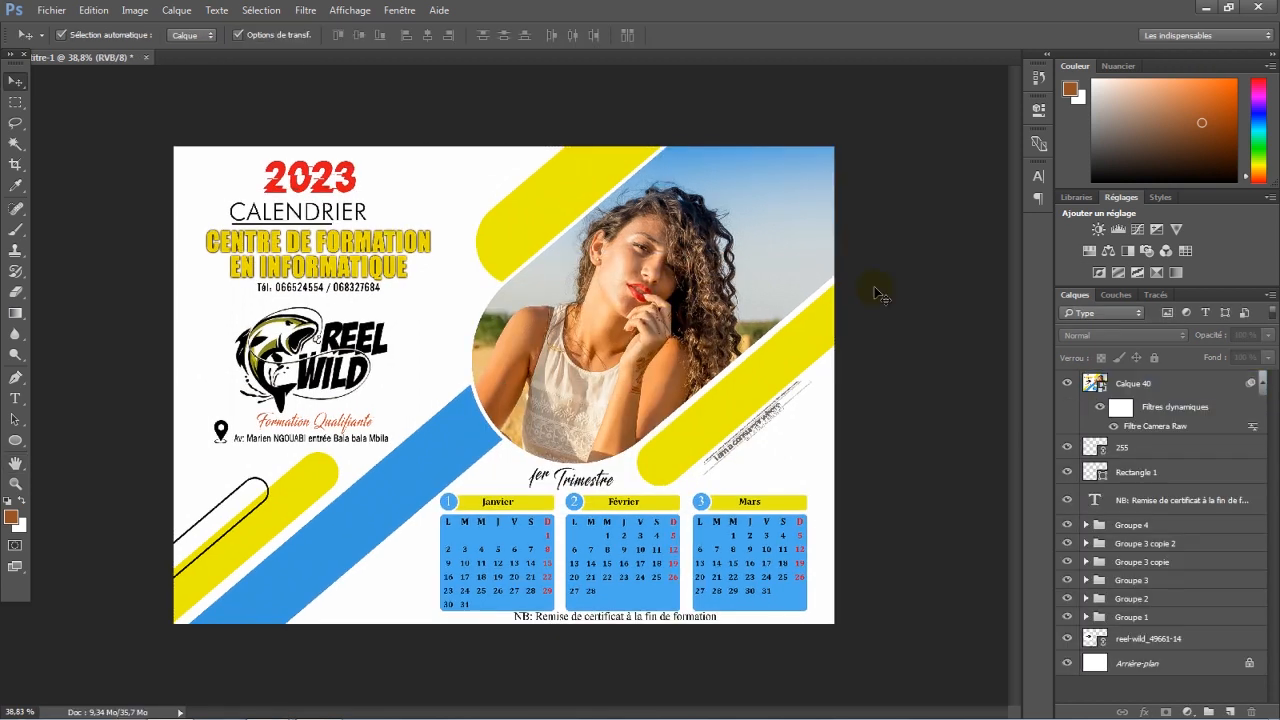
Switch to the desktop, move the Calendrier 2023 image toward the middle and open it in the Windows photo viewer
click(1206, 8)
drag(70, 352, 600, 272)
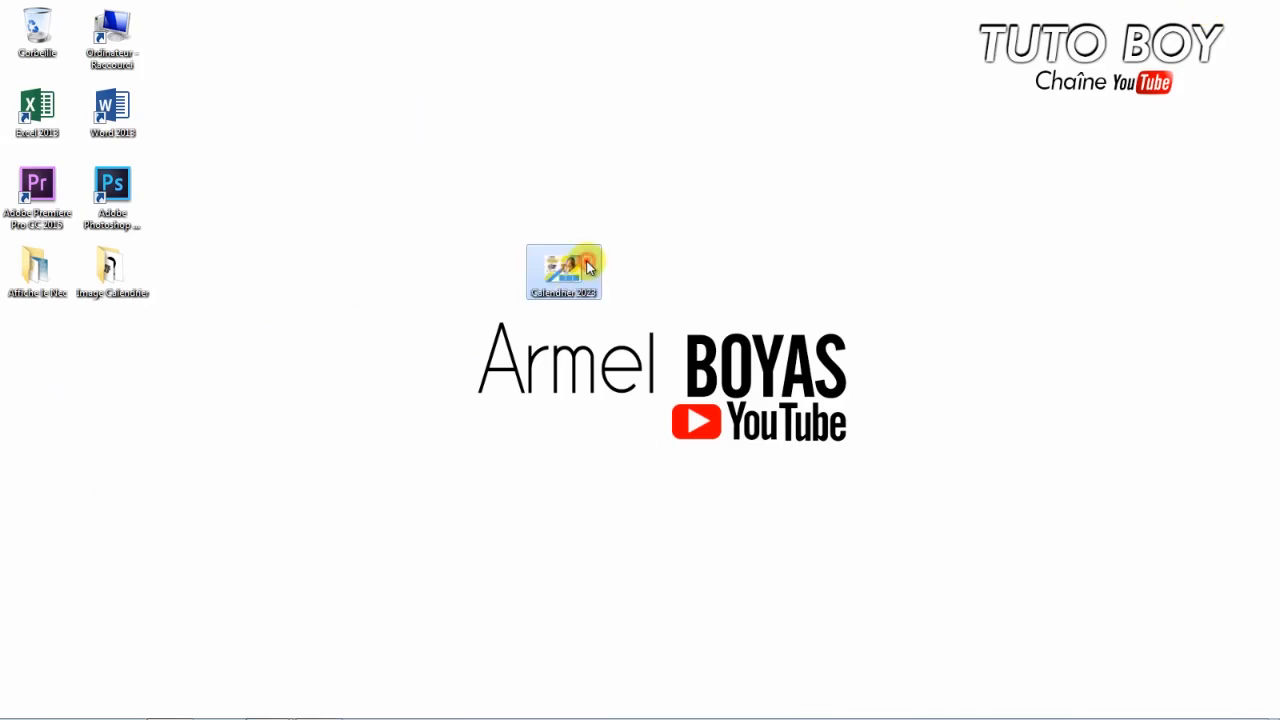
double_click(587, 265)
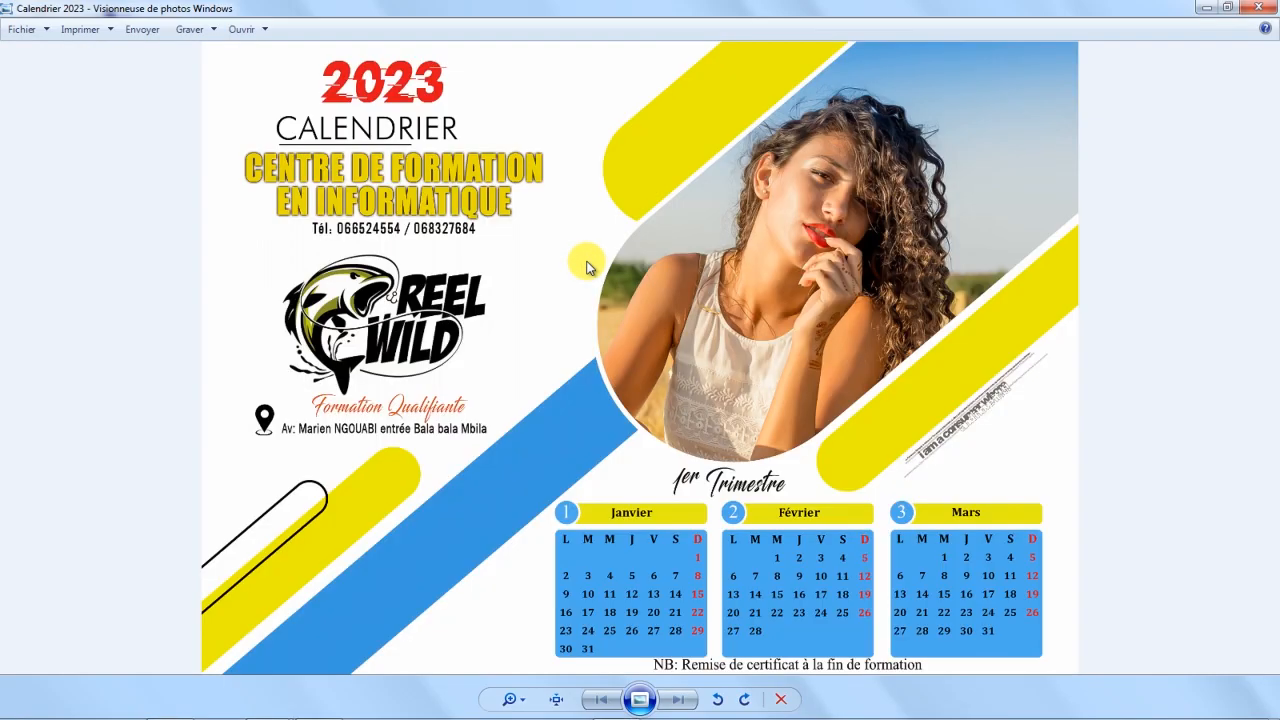